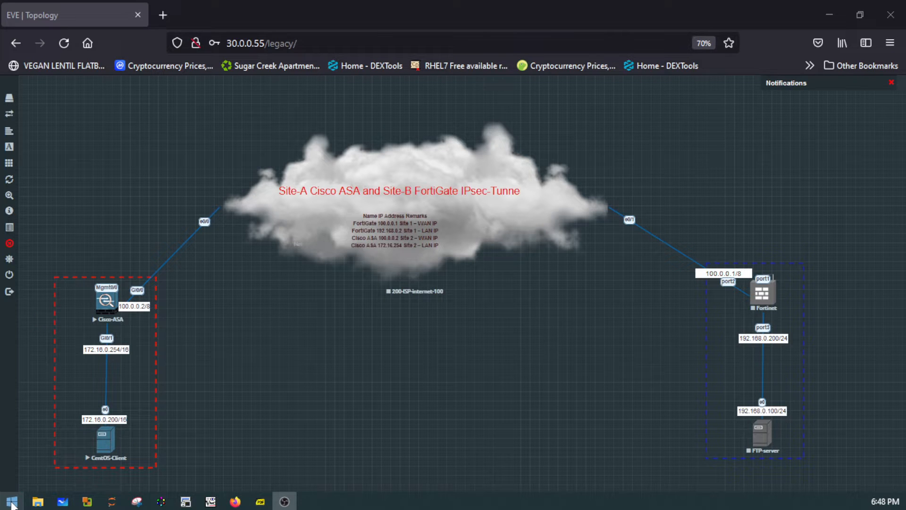
- Capture a rectangular snip of the network topology covering both sites and the cloud with Snipping Tool
{"action": "left_click", "coordinate": [12, 502]}
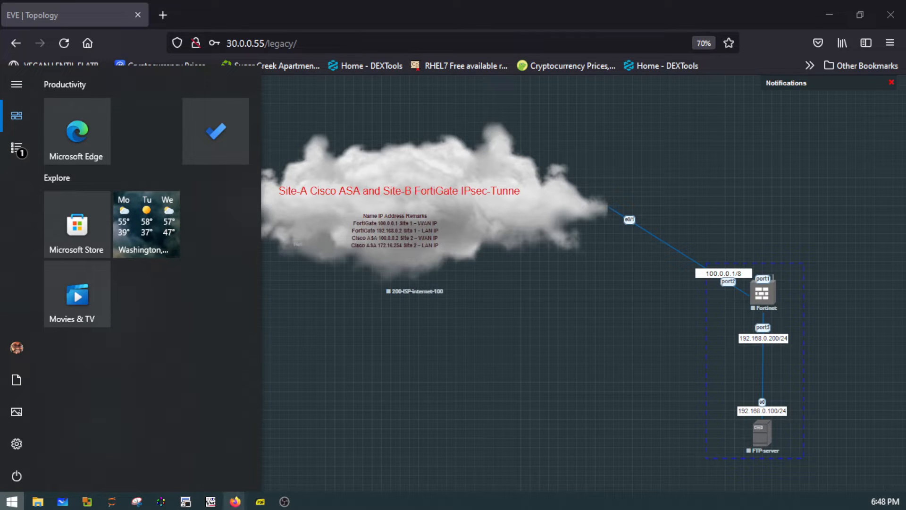
{"action": "left_click", "coordinate": [136, 501]}
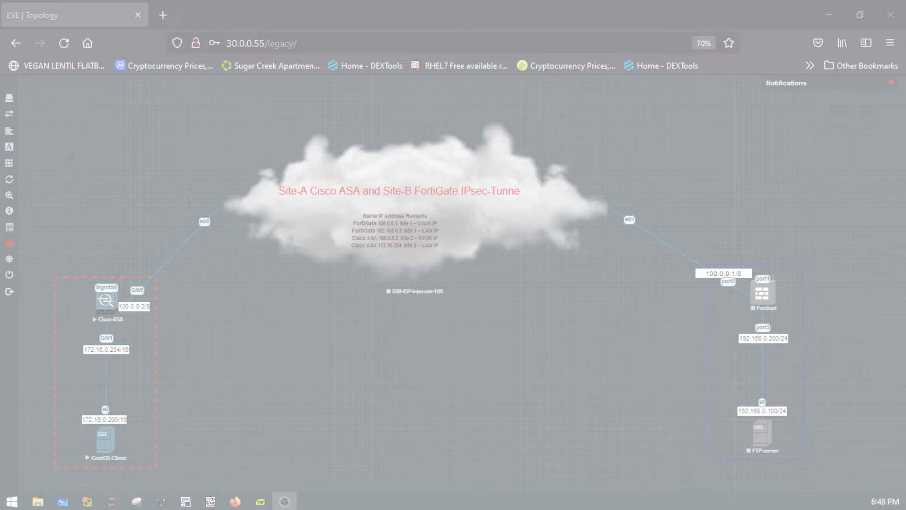
{"action": "left_click_drag", "start_coordinate": [55, 131], "coordinate": [893, 457]}
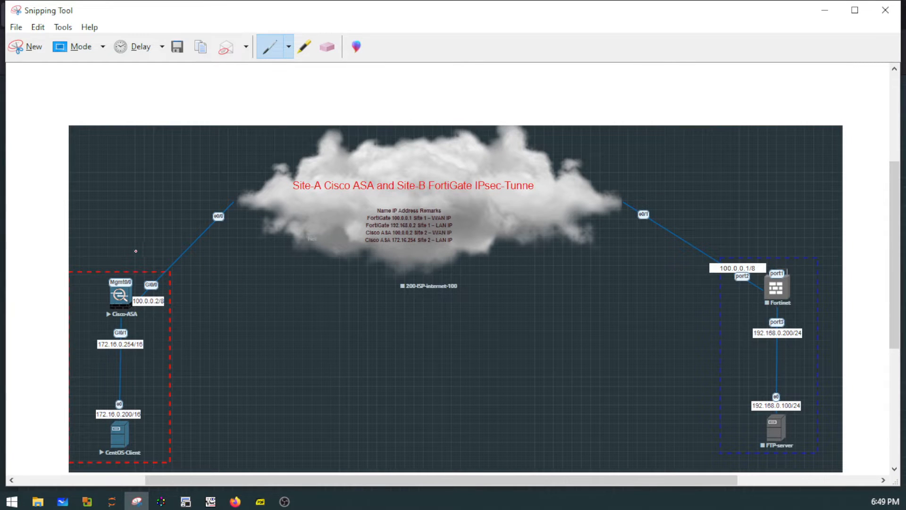
- Circle the Cisco-ASA and Fortinet firewalls on the snip and draw a tunnel labelled IPsec between them
{"action": "left_click_drag", "start_coordinate": [149, 271], "coordinate": [137, 352]}
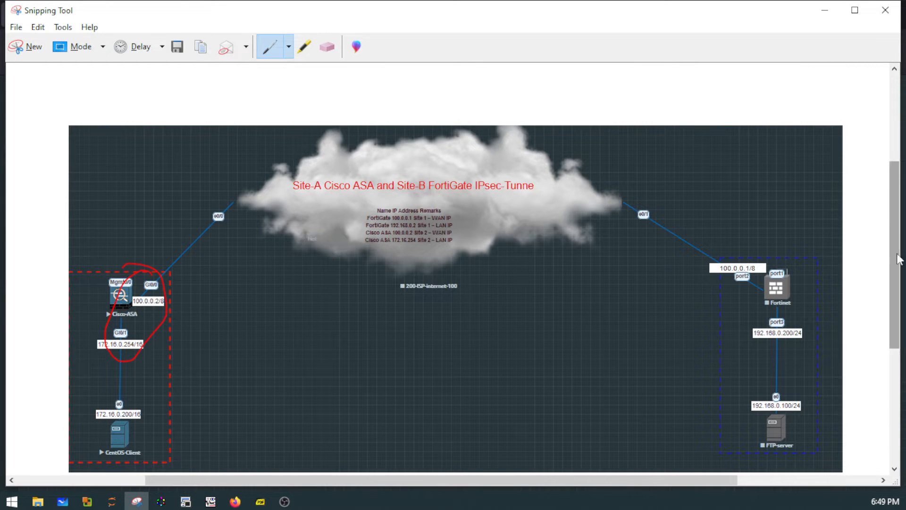
{"action": "mouse_move", "coordinate": [783, 246]}
{"action": "left_mouse_down"}
{"action": "mouse_move", "coordinate": [754, 271]}
{"action": "mouse_move", "coordinate": [787, 248]}
{"action": "left_mouse_up"}
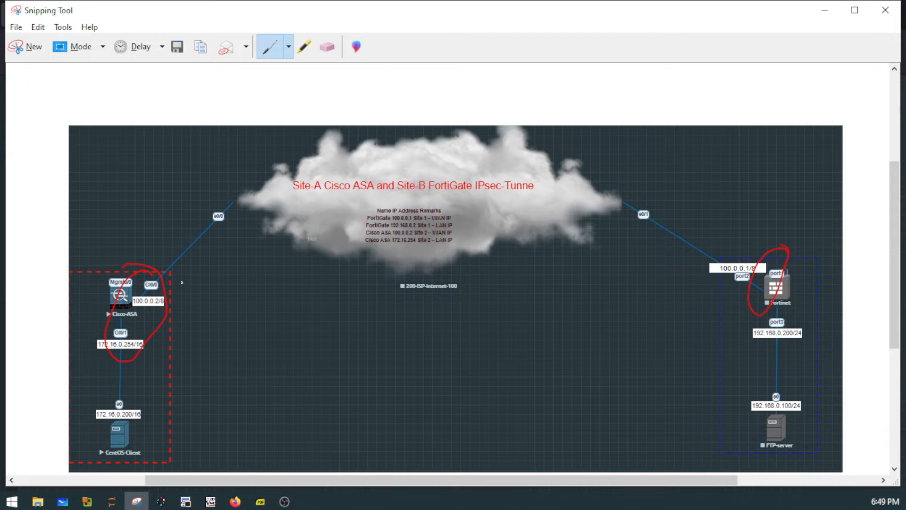
{"action": "left_click_drag", "start_coordinate": [241, 260], "coordinate": [719, 204]}
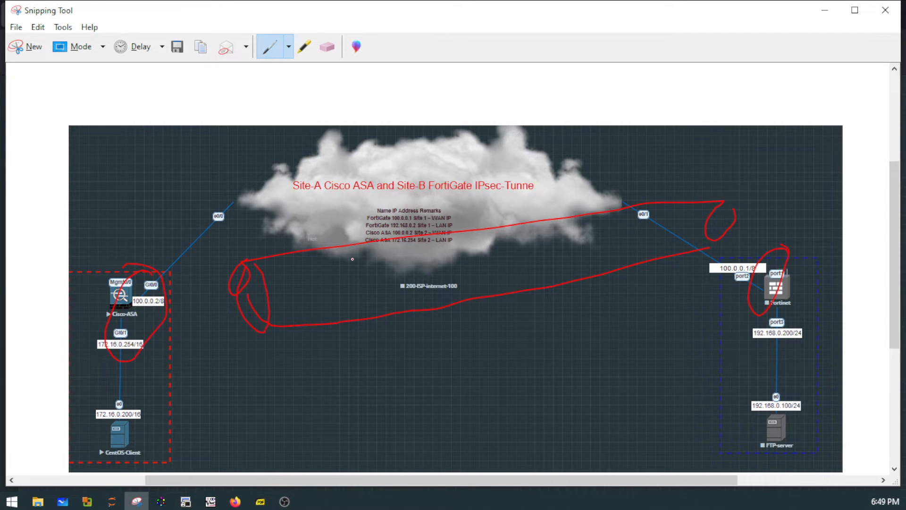
{"action": "mouse_move", "coordinate": [392, 298]}
{"action": "left_mouse_down"}
{"action": "mouse_move", "coordinate": [394, 254]}
{"action": "mouse_move", "coordinate": [395, 283]}
{"action": "left_mouse_up"}
{"action": "mouse_move", "coordinate": [440, 258]}
{"action": "left_mouse_down"}
{"action": "mouse_move", "coordinate": [437, 277]}
{"action": "mouse_move", "coordinate": [482, 272]}
{"action": "left_mouse_up"}
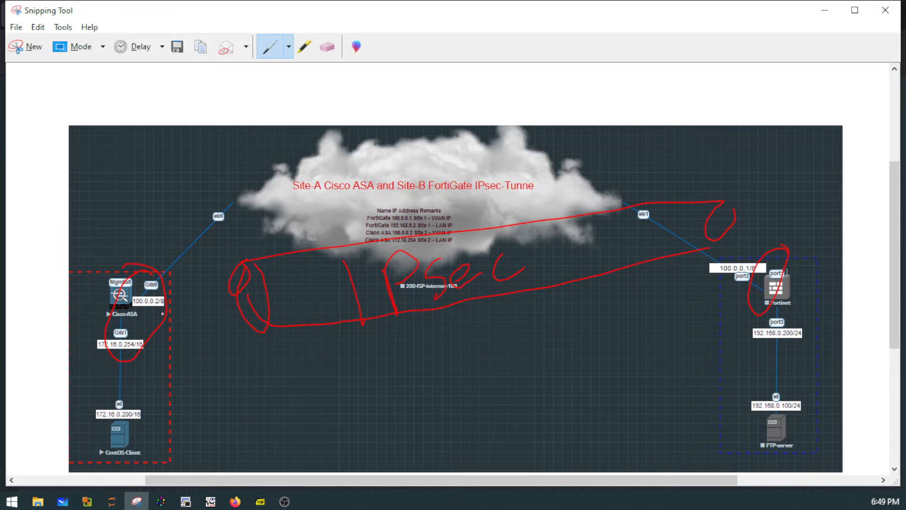
- Trace the traffic path between CentOS-Client and FTP-server through the tunnel in both directions, and draw arcs between the two firewalls across the cloud
{"action": "left_click_drag", "start_coordinate": [122, 444], "coordinate": [152, 359]}
{"action": "mouse_move", "coordinate": [500, 257]}
{"action": "left_mouse_down"}
{"action": "mouse_move", "coordinate": [555, 239]}
{"action": "mouse_move", "coordinate": [646, 239]}
{"action": "mouse_move", "coordinate": [708, 263]}
{"action": "mouse_move", "coordinate": [766, 335]}
{"action": "left_mouse_up"}
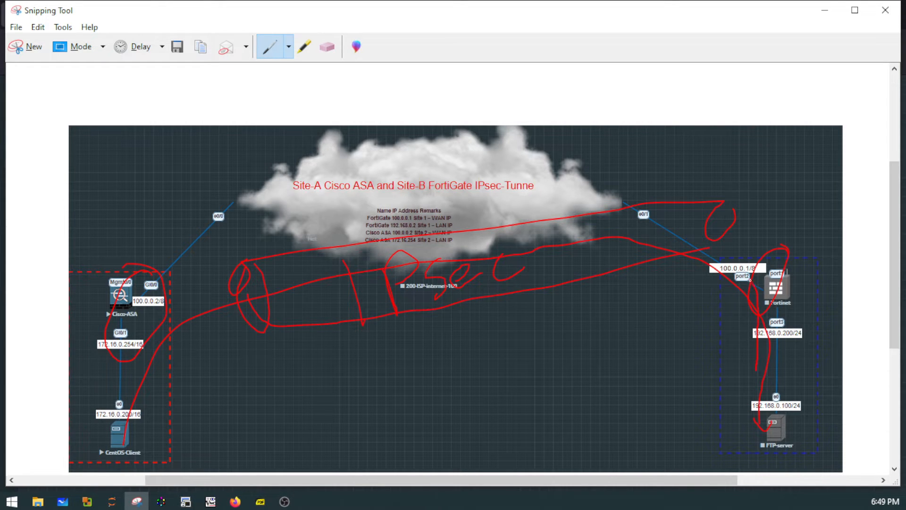
{"action": "left_click_drag", "start_coordinate": [750, 279], "coordinate": [727, 257]}
{"action": "left_click_drag", "start_coordinate": [602, 236], "coordinate": [314, 264]}
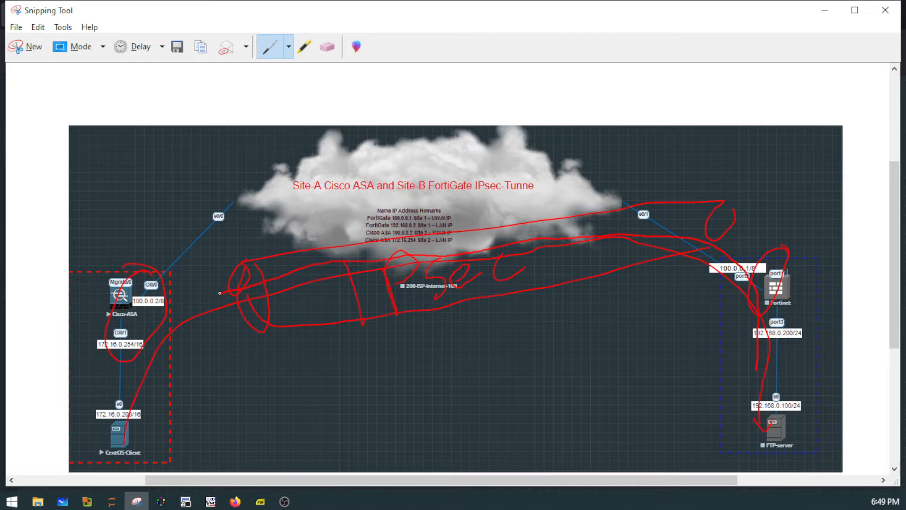
{"action": "left_click_drag", "start_coordinate": [154, 323], "coordinate": [125, 360]}
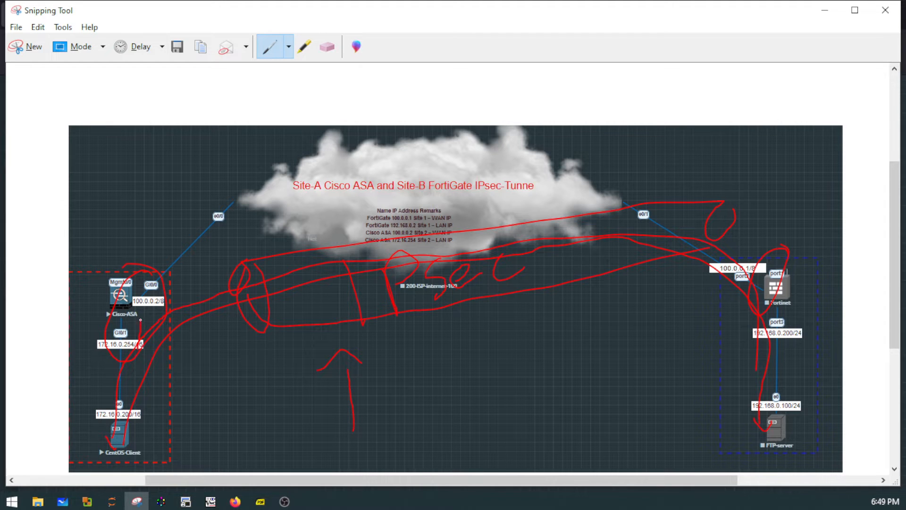
{"action": "mouse_move", "coordinate": [272, 210]}
{"action": "left_mouse_down"}
{"action": "mouse_move", "coordinate": [457, 162]}
{"action": "mouse_move", "coordinate": [605, 157]}
{"action": "left_mouse_up"}
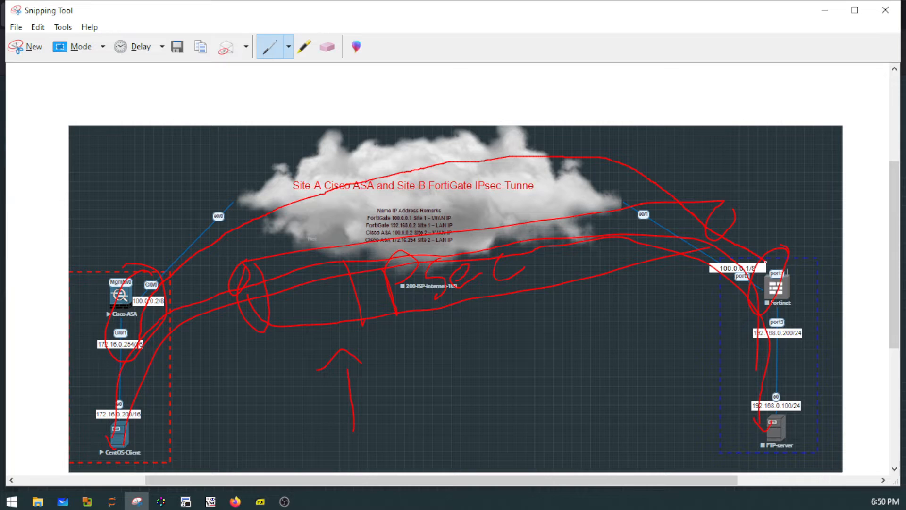
{"action": "mouse_move", "coordinate": [698, 213]}
{"action": "left_mouse_down"}
{"action": "mouse_move", "coordinate": [415, 165]}
{"action": "mouse_move", "coordinate": [238, 200]}
{"action": "mouse_move", "coordinate": [118, 297]}
{"action": "mouse_move", "coordinate": [100, 331]}
{"action": "left_mouse_up"}
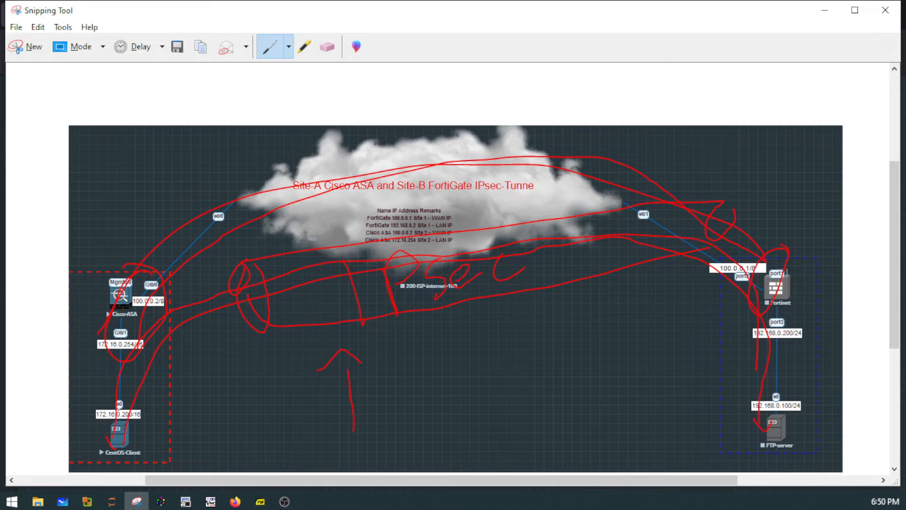
- Circle CentOS-Client and sketch a second tunnel with two-way traffic between the sites, then discard the annotated snip
{"action": "mouse_move", "coordinate": [89, 399]}
{"action": "left_mouse_down"}
{"action": "mouse_move", "coordinate": [100, 450]}
{"action": "mouse_move", "coordinate": [150, 440]}
{"action": "left_mouse_up"}
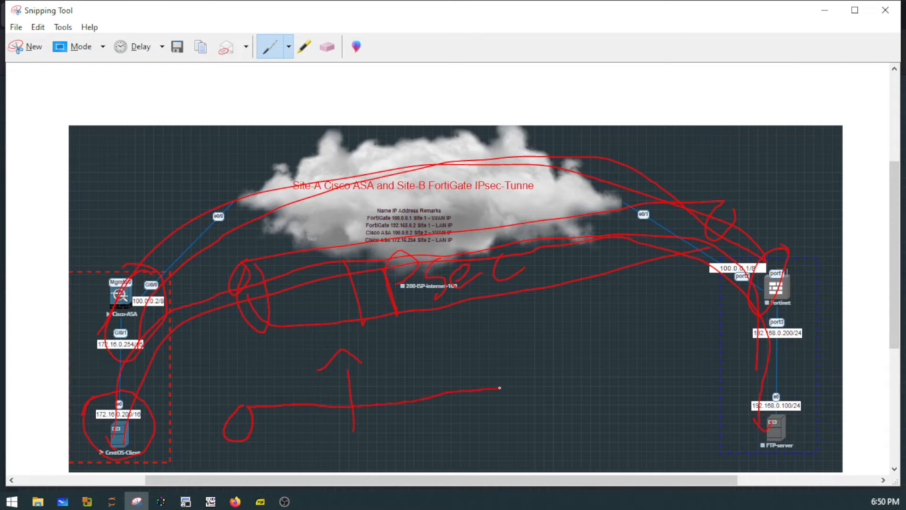
{"action": "mouse_move", "coordinate": [714, 378]}
{"action": "left_mouse_down"}
{"action": "mouse_move", "coordinate": [723, 386]}
{"action": "mouse_move", "coordinate": [705, 409]}
{"action": "left_mouse_up"}
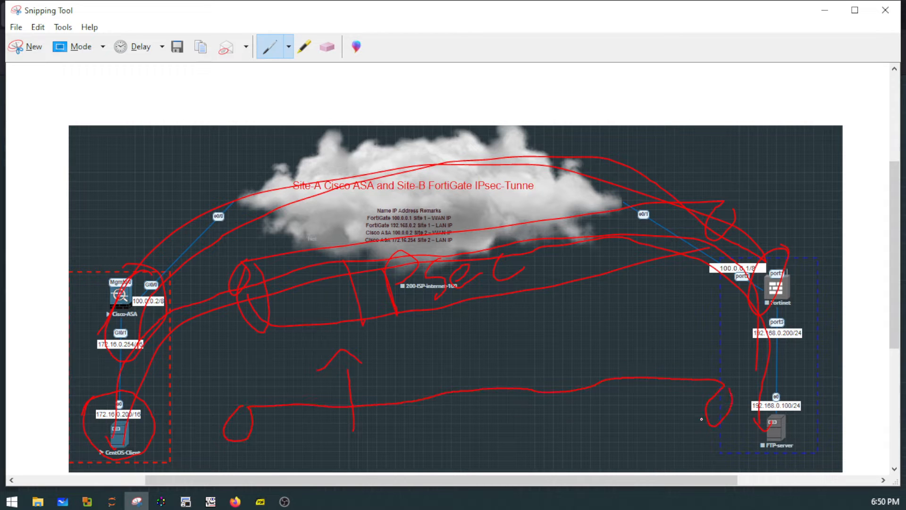
{"action": "mouse_move", "coordinate": [548, 447]}
{"action": "left_mouse_down"}
{"action": "mouse_move", "coordinate": [331, 473]}
{"action": "mouse_move", "coordinate": [244, 445]}
{"action": "left_mouse_up"}
{"action": "left_click_drag", "start_coordinate": [163, 419], "coordinate": [174, 418]}
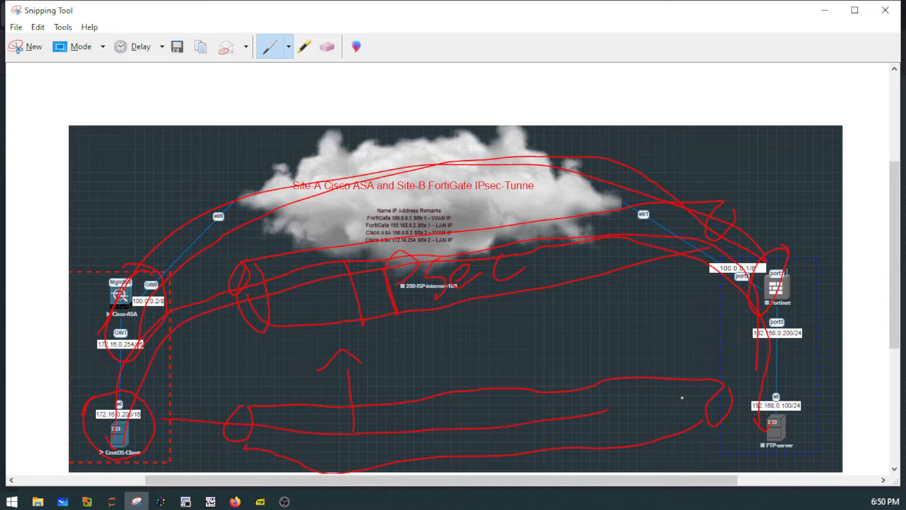
{"action": "left_click_drag", "start_coordinate": [682, 398], "coordinate": [610, 404]}
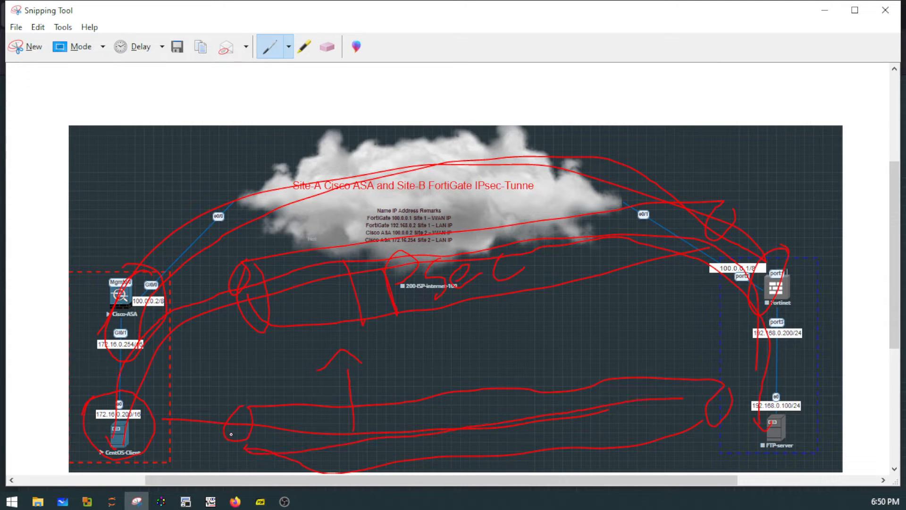
{"action": "left_click_drag", "start_coordinate": [261, 430], "coordinate": [550, 414]}
{"action": "left_click", "coordinate": [886, 10]}
{"action": "left_click", "coordinate": [510, 259]}
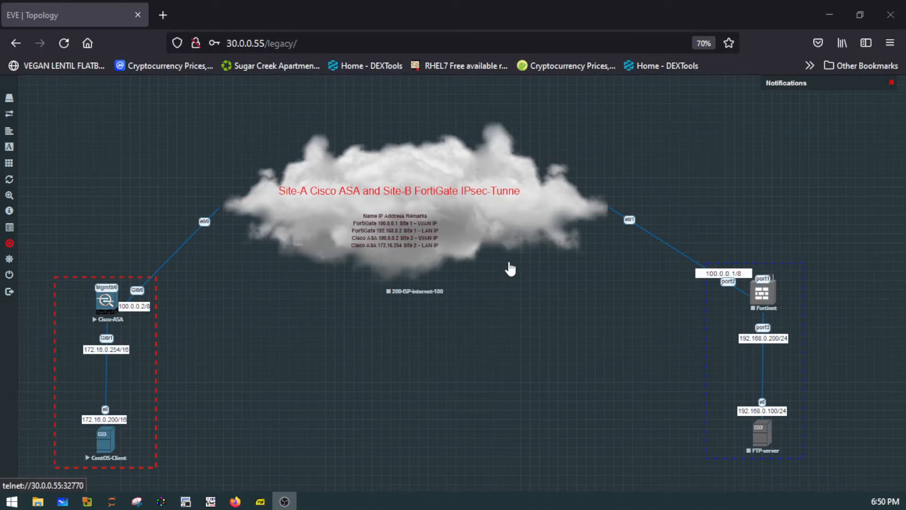
- Start the Fortinet node in the topology and open its telnet console in SecureCRT
{"action": "right_click", "coordinate": [765, 302]}
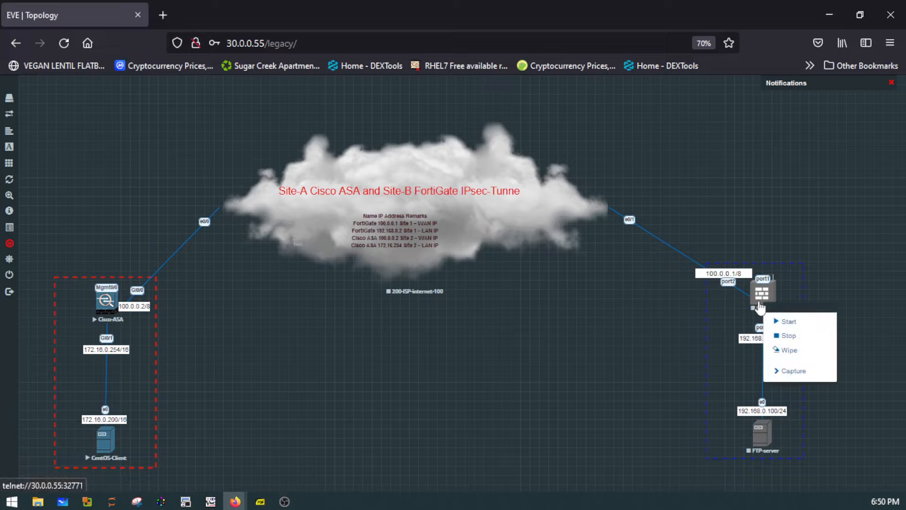
{"action": "left_click", "coordinate": [787, 321]}
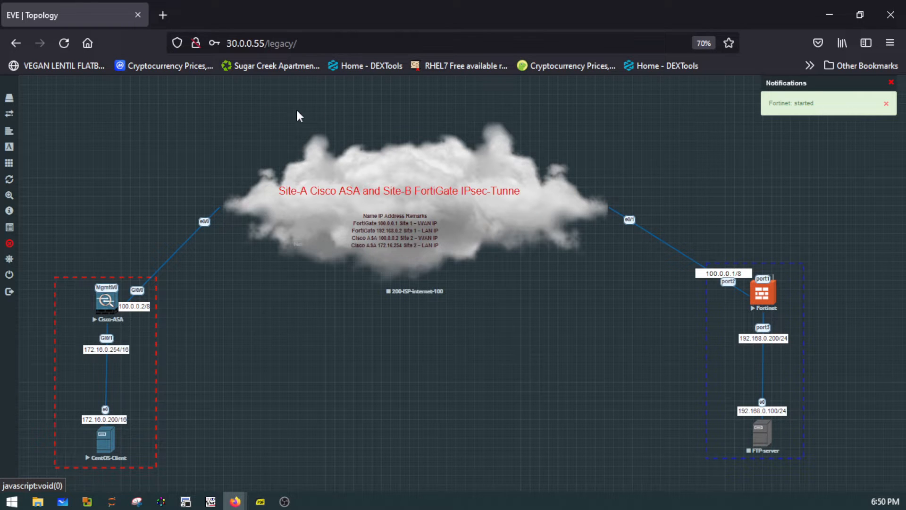
{"action": "left_click", "coordinate": [771, 294]}
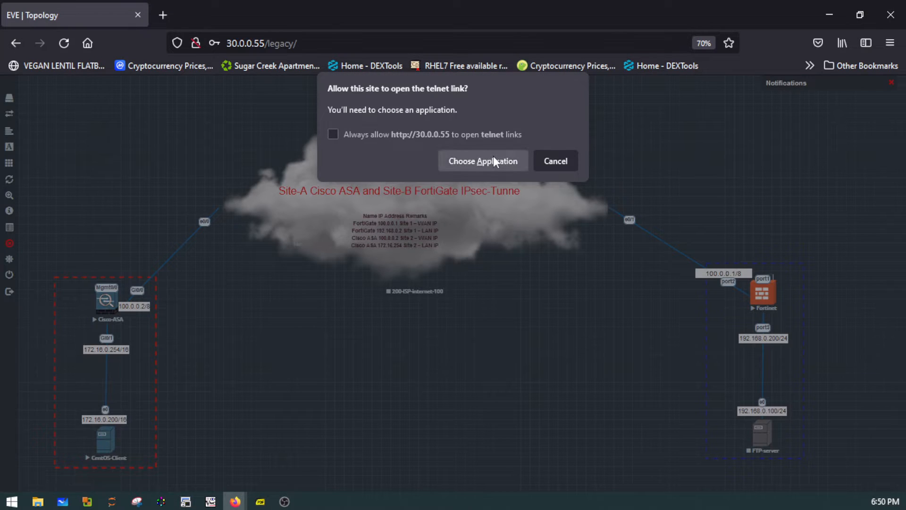
{"action": "left_click", "coordinate": [494, 160]}
{"action": "left_click", "coordinate": [503, 236]}
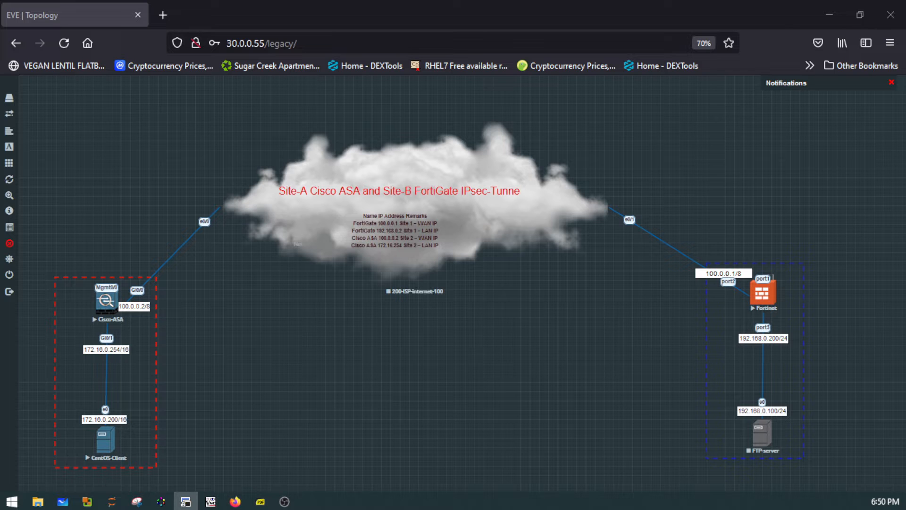
{"action": "left_click_drag", "start_coordinate": [0, 406], "coordinate": [288, 247]}
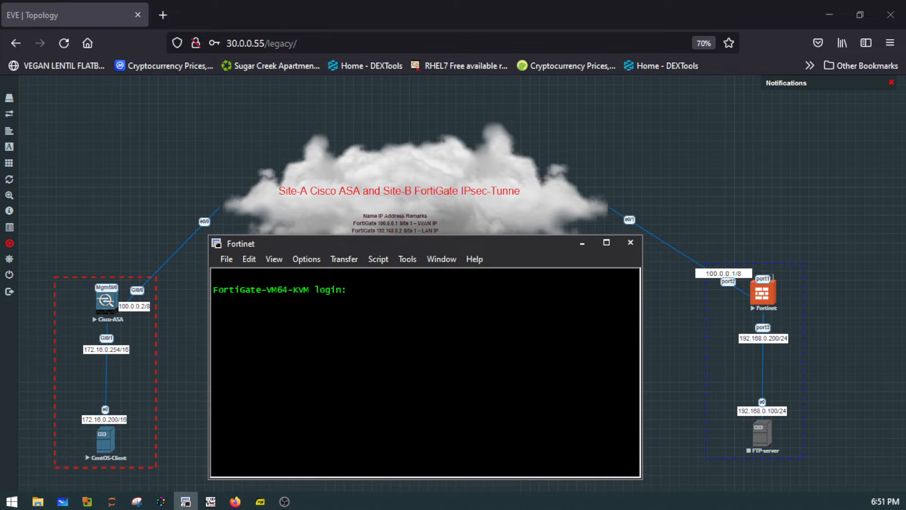
- Log in to the FortiGate console as admin
{"action": "type", "text": "admin"}
{"action": "key", "text": "Return"}
{"action": "key", "text": "Return"}
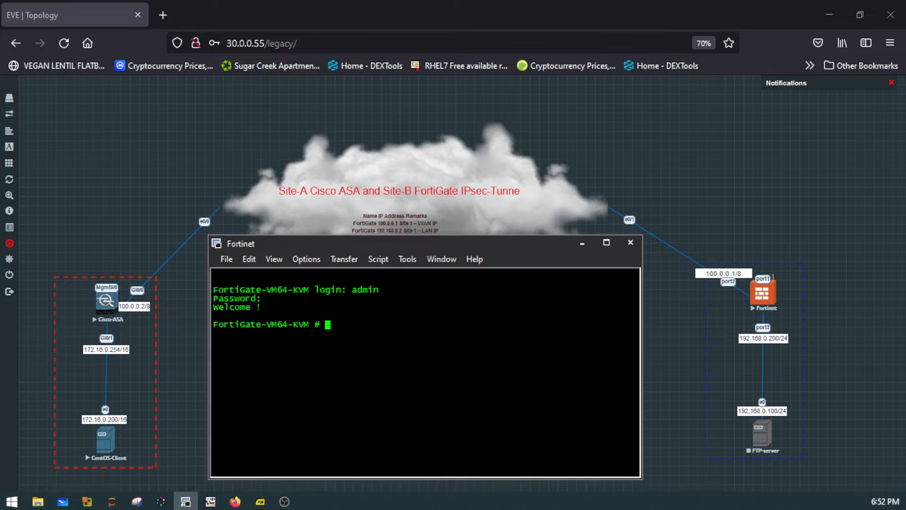
- Enter interface configuration mode on the FortiGate with "config system interface"
{"action": "type", "text": "config system tnterface"}
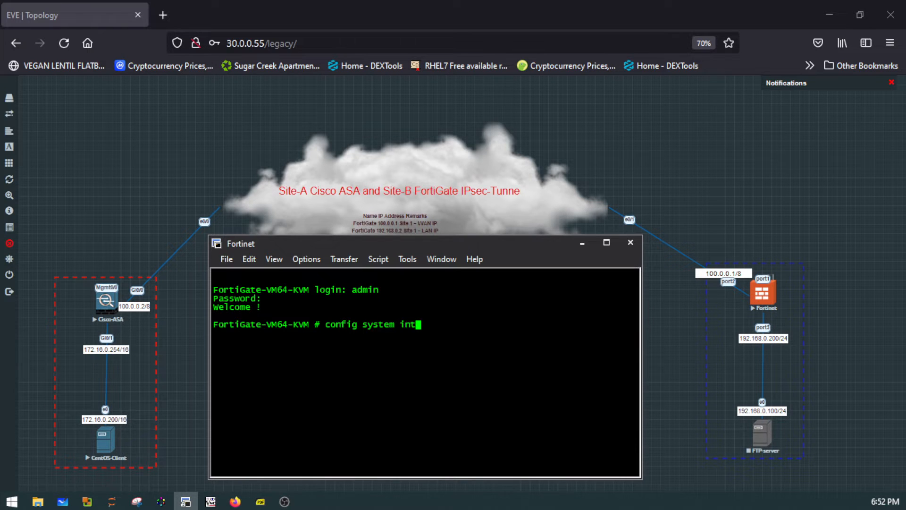
{"action": "key", "text": "Return"}
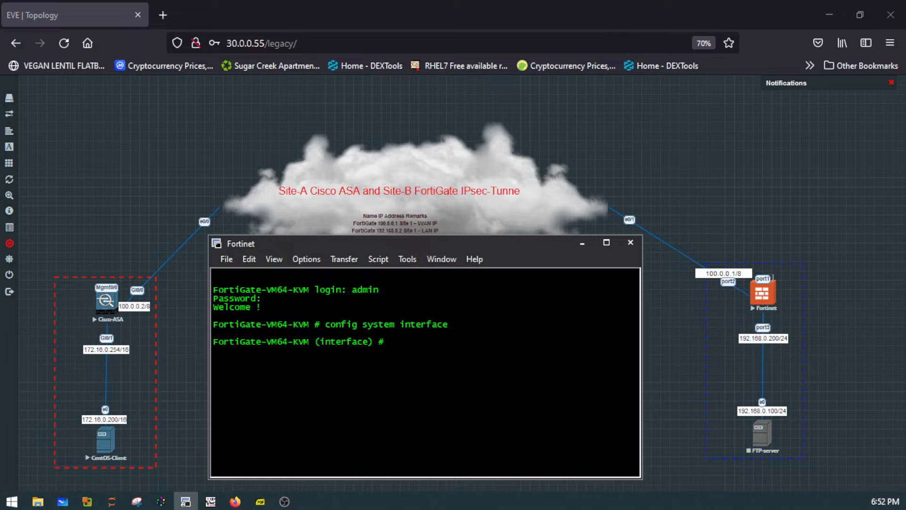
- List the interface-mode commands and the interfaces available to edit, including their addresses, and disconnect the Fortinet console session
{"action": "type", "text": "?"}
{"action": "key", "text": "Return"}
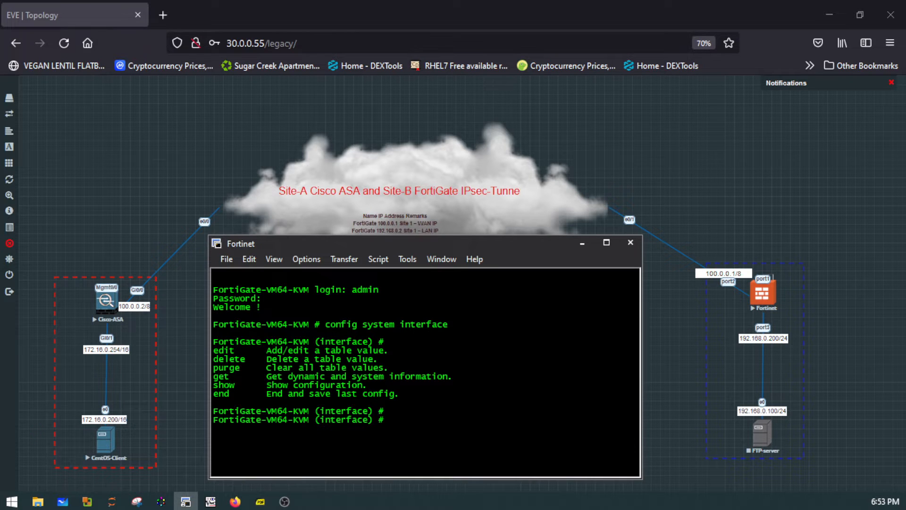
{"action": "type", "text": "edit"}
{"action": "key", "text": "question"}
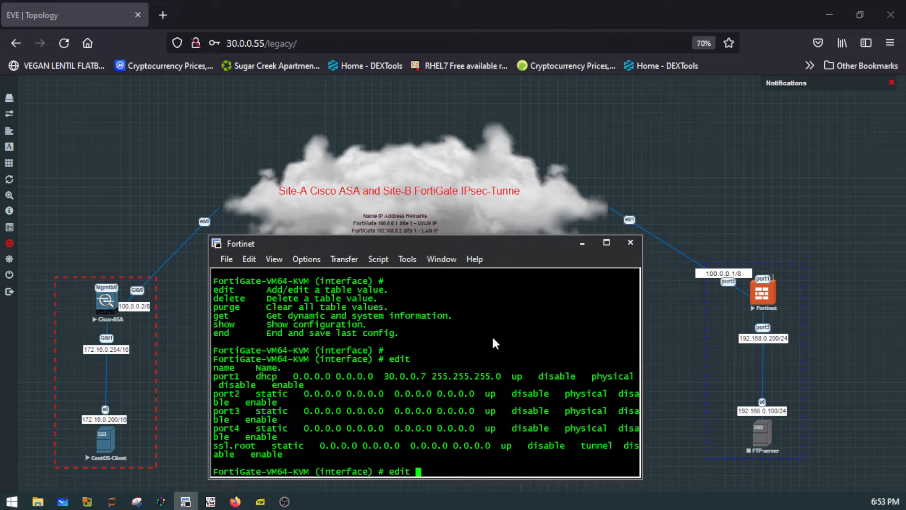
{"action": "left_click", "coordinate": [633, 243]}
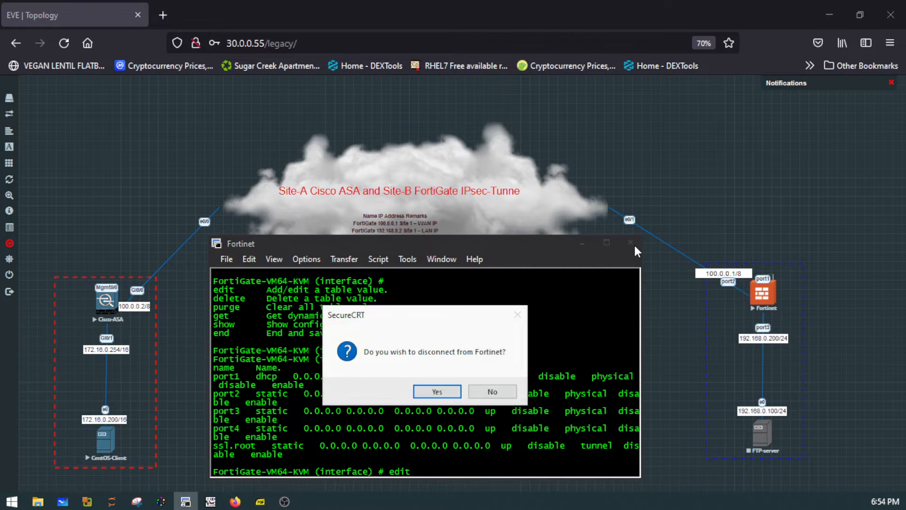
{"action": "left_click", "coordinate": [433, 393]}
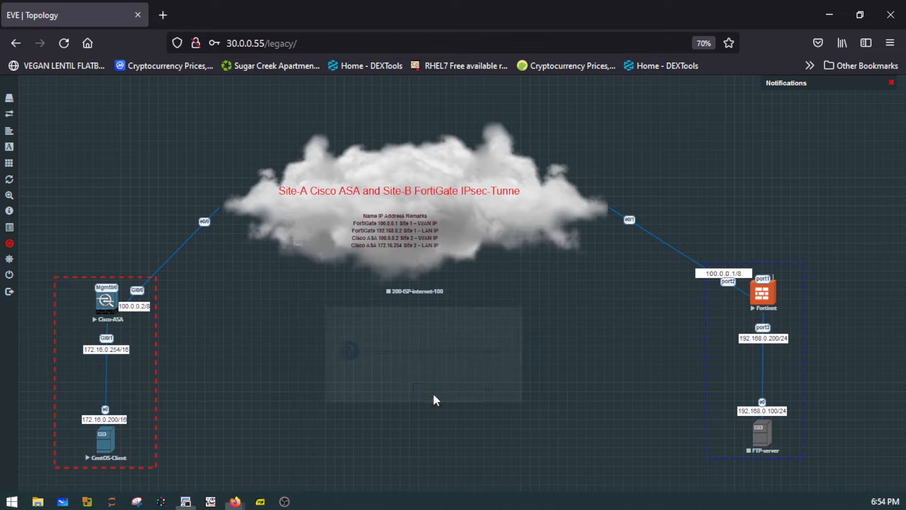
- Open the FortiGate web login page at 30.0.0.7 in a new Firefox tab, ready for username entry
{"action": "left_click", "coordinate": [159, 14]}
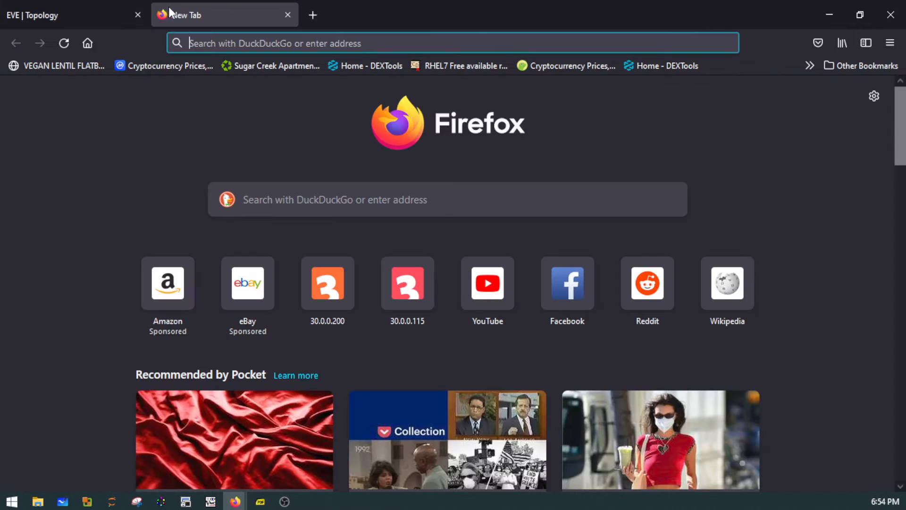
{"action": "type", "text": "30.0."}
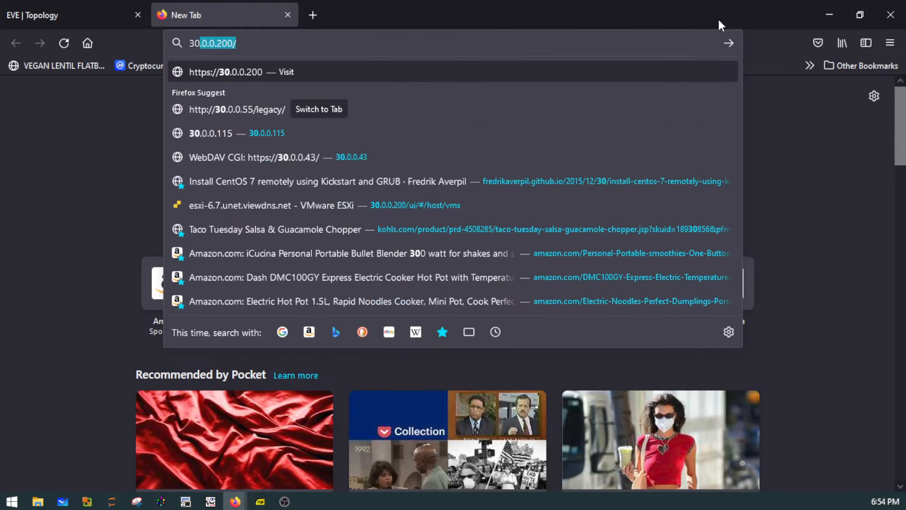
{"action": "type", "text": "0."}
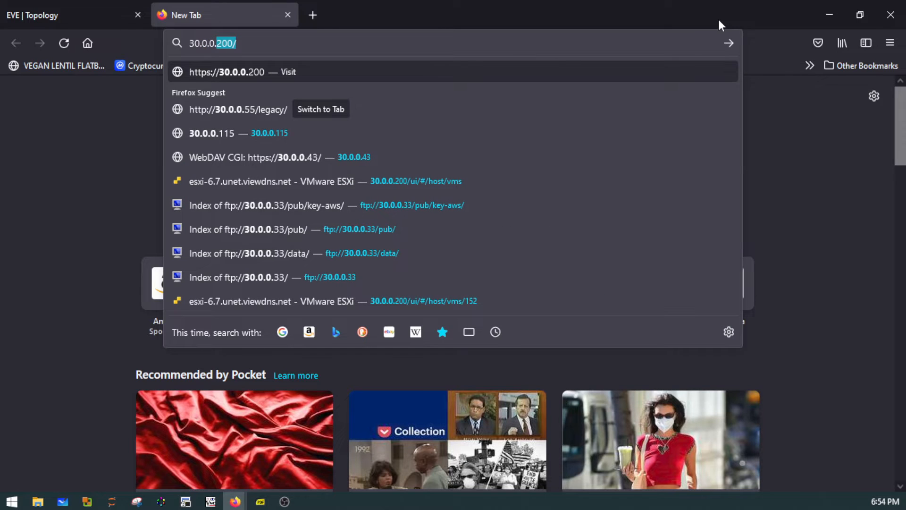
{"action": "type", "text": "7"}
{"action": "key", "text": "Return"}
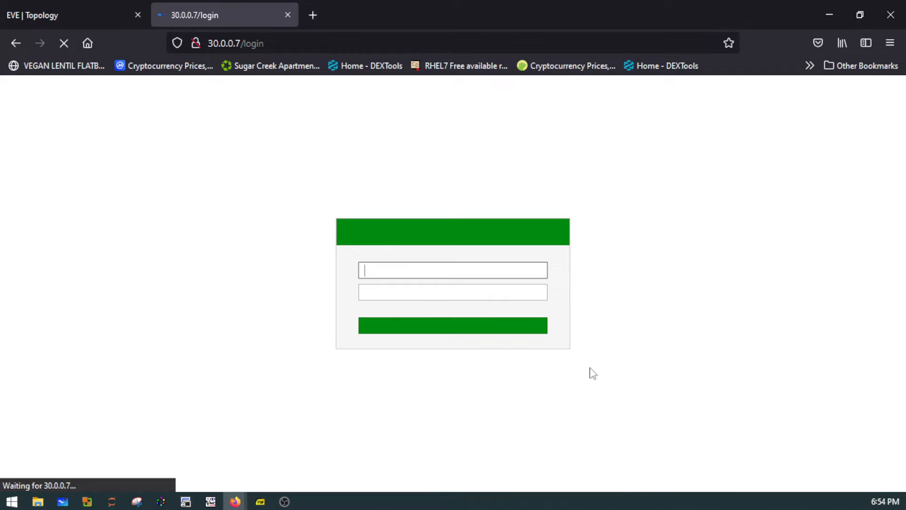
{"action": "left_click", "coordinate": [401, 272]}
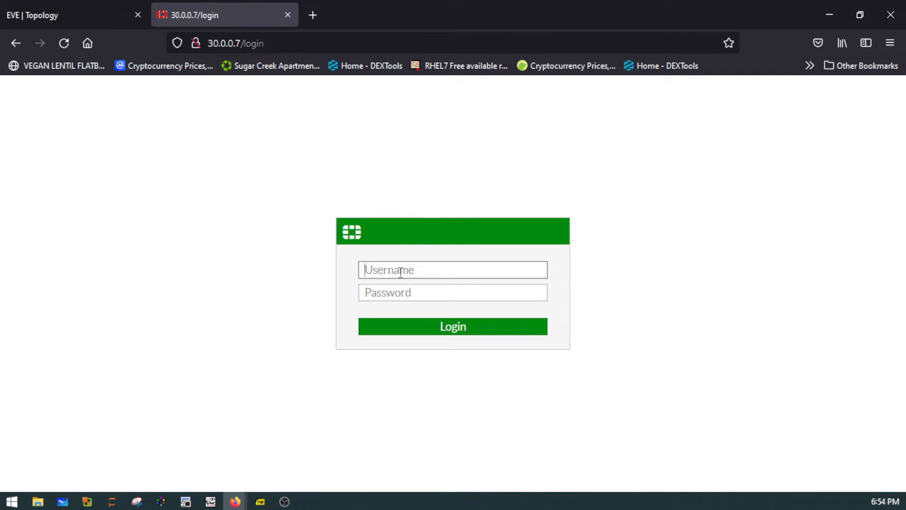
- Log in to the FortiGate web interface as admin and postpone changing the default password
{"action": "type", "text": "admin"}
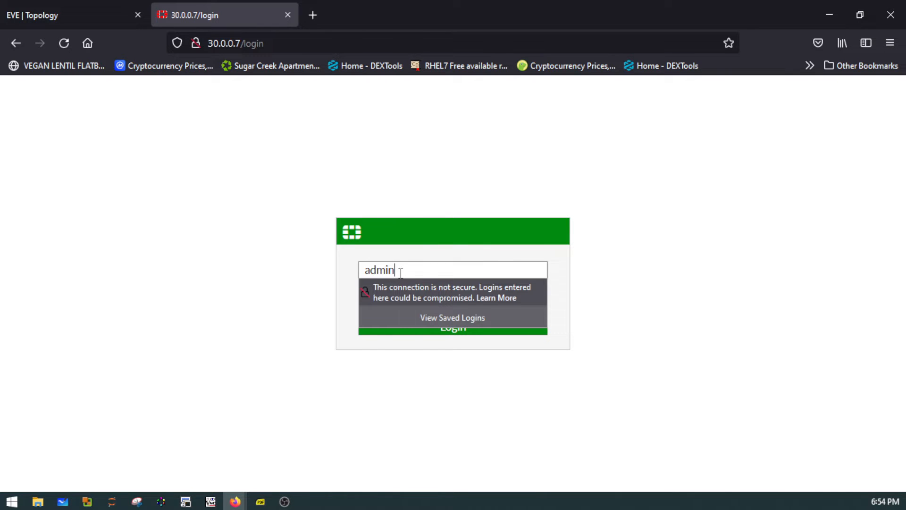
{"action": "key", "text": "Return"}
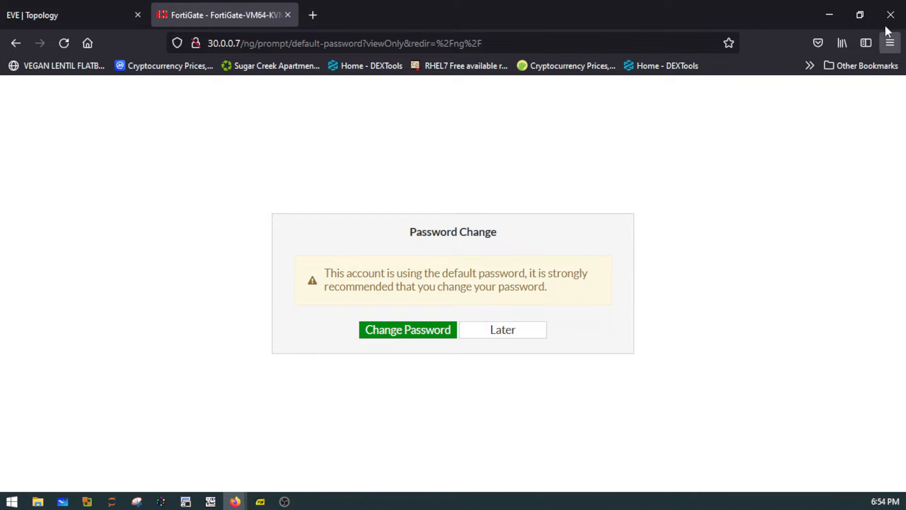
{"action": "left_click", "coordinate": [530, 338]}
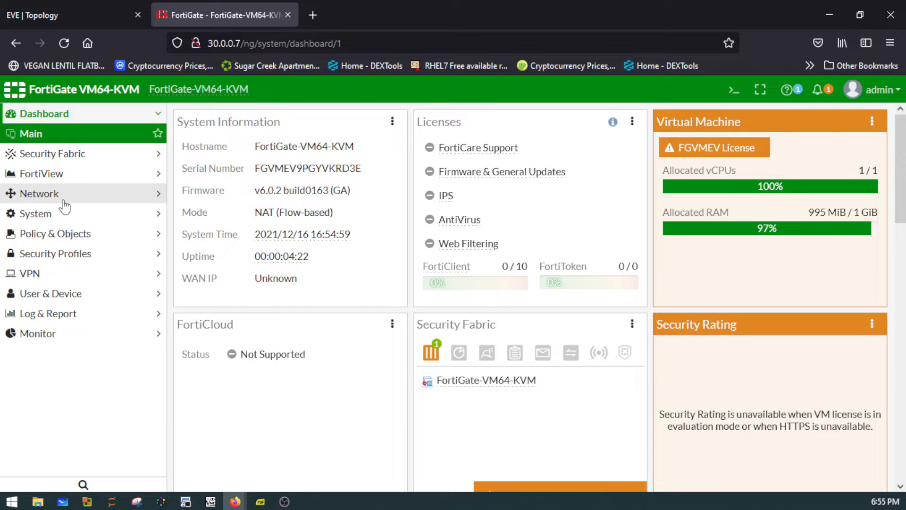
- Check the FortiGate ports in the EVE topology and open the port2 network interface for editing on the FortiGate
{"action": "left_click", "coordinate": [109, 19]}
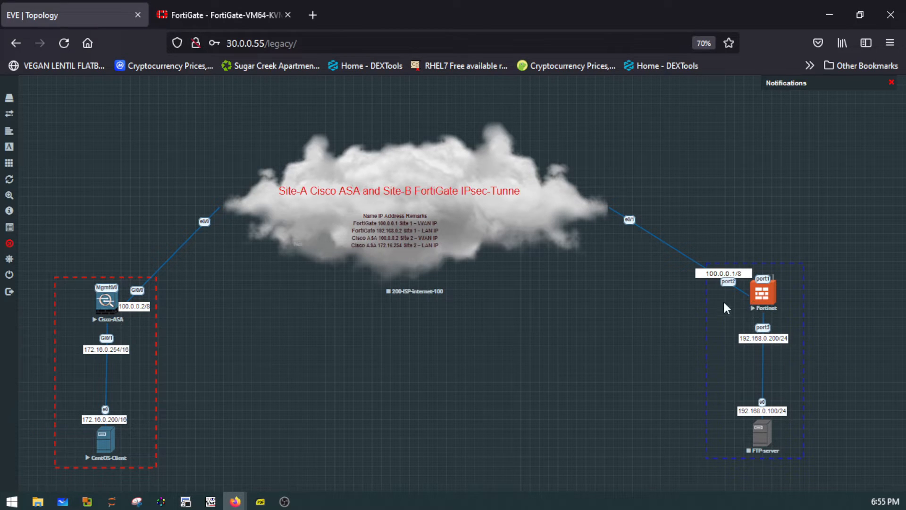
{"action": "left_click", "coordinate": [195, 19]}
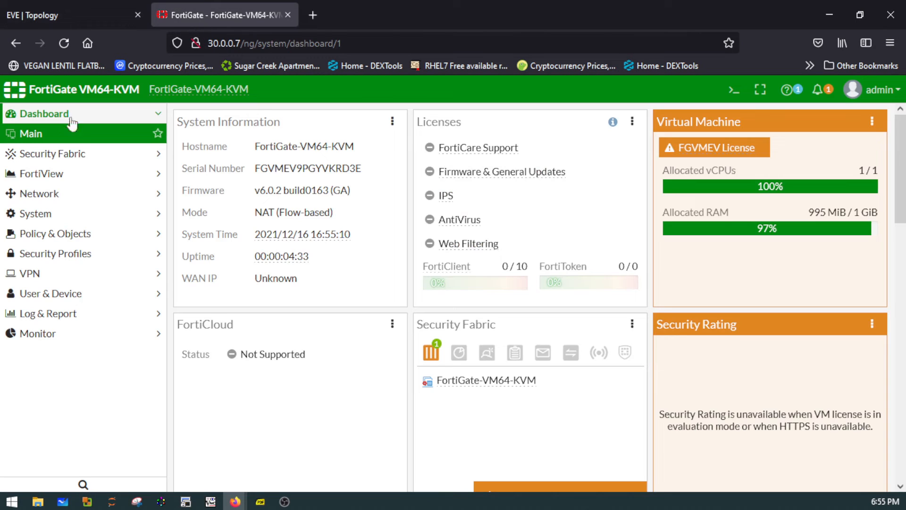
{"action": "left_click", "coordinate": [61, 198]}
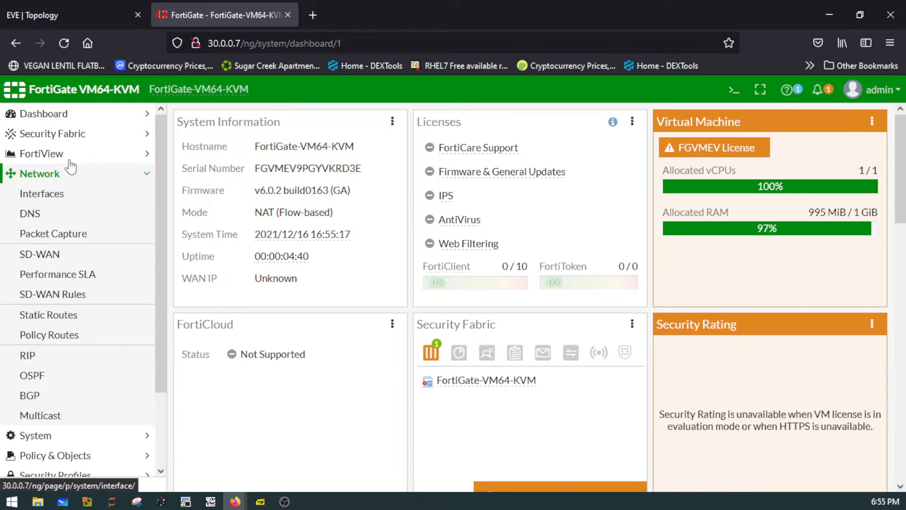
{"action": "left_click", "coordinate": [59, 199]}
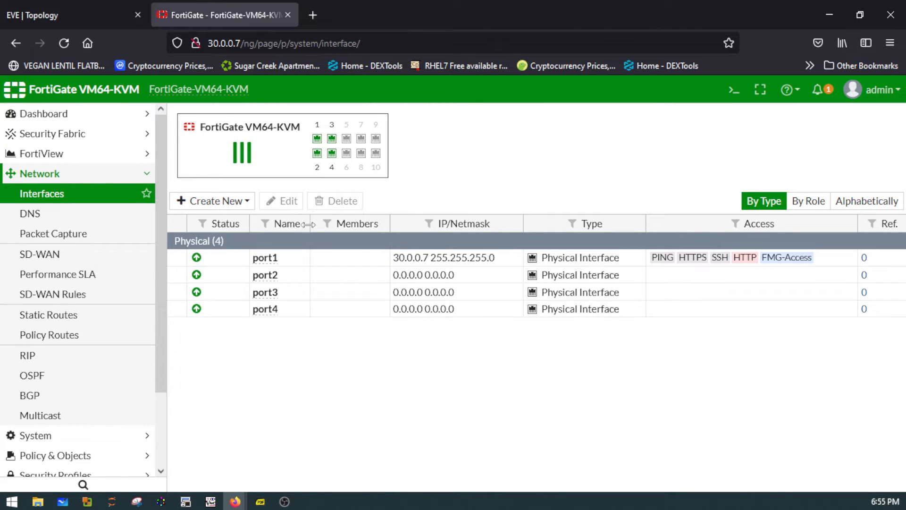
{"action": "left_click", "coordinate": [243, 279]}
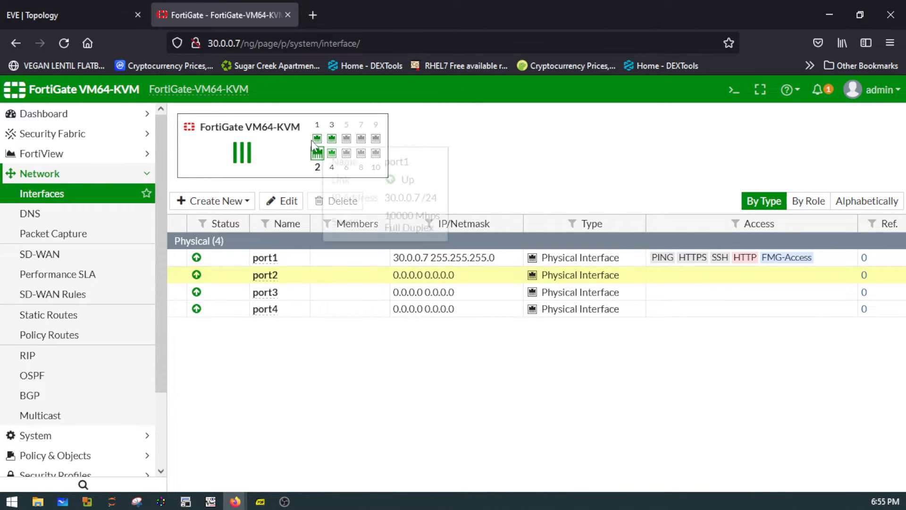
{"action": "left_click", "coordinate": [282, 202]}
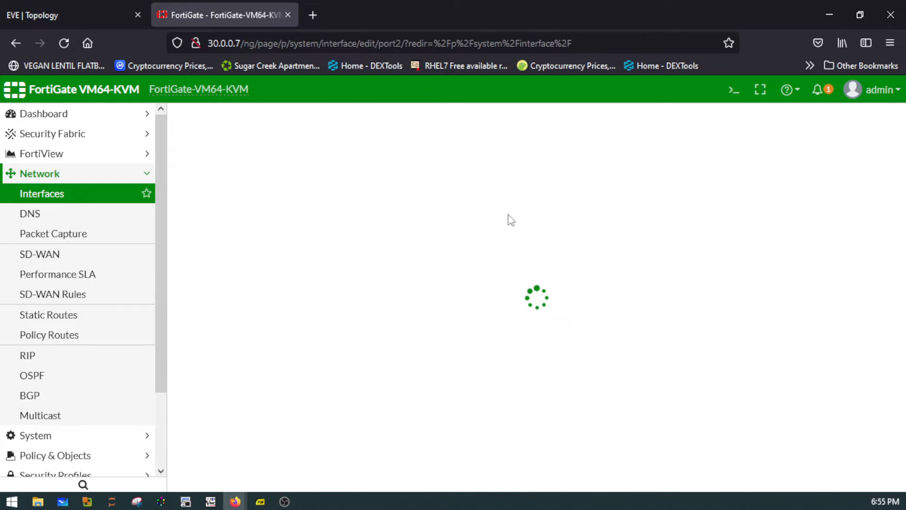
- Set port2's IP/Network Mask to 100.0.0.1/8, checking the WAN address against the EVE topology
{"action": "left_click", "coordinate": [78, 14]}
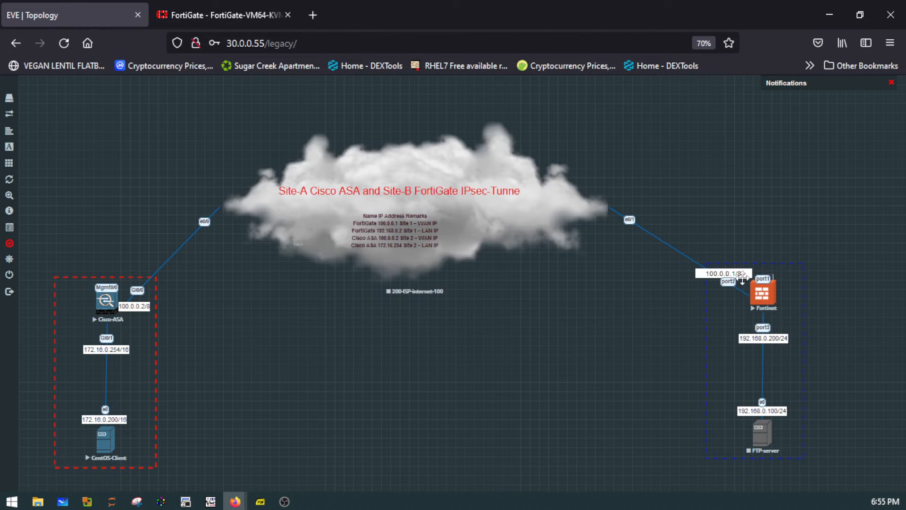
{"action": "left_click", "coordinate": [206, 12]}
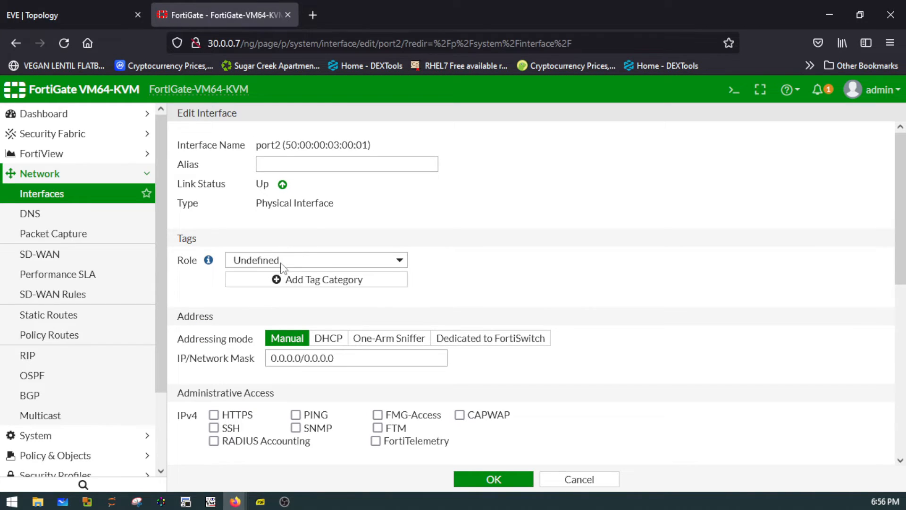
{"action": "left_click", "coordinate": [300, 358]}
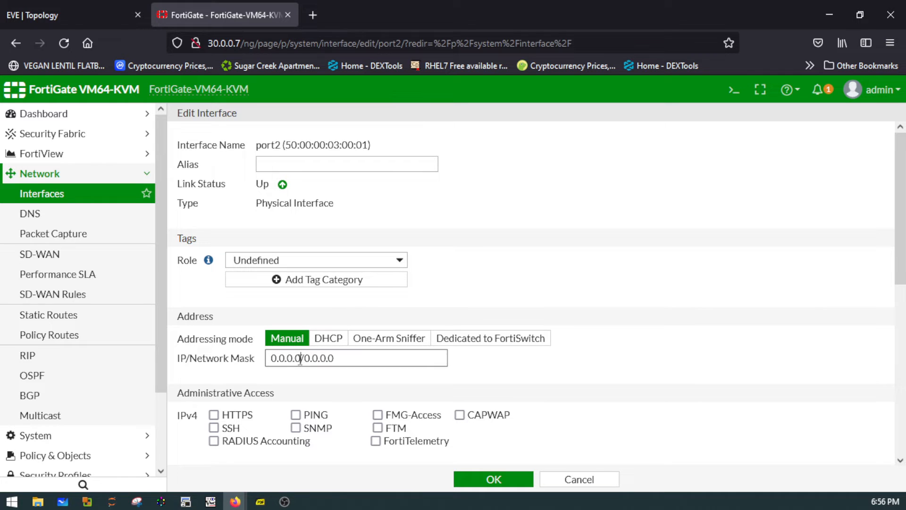
{"action": "double_click", "coordinate": [275, 360]}
{"action": "type", "text": "100.0.0."}
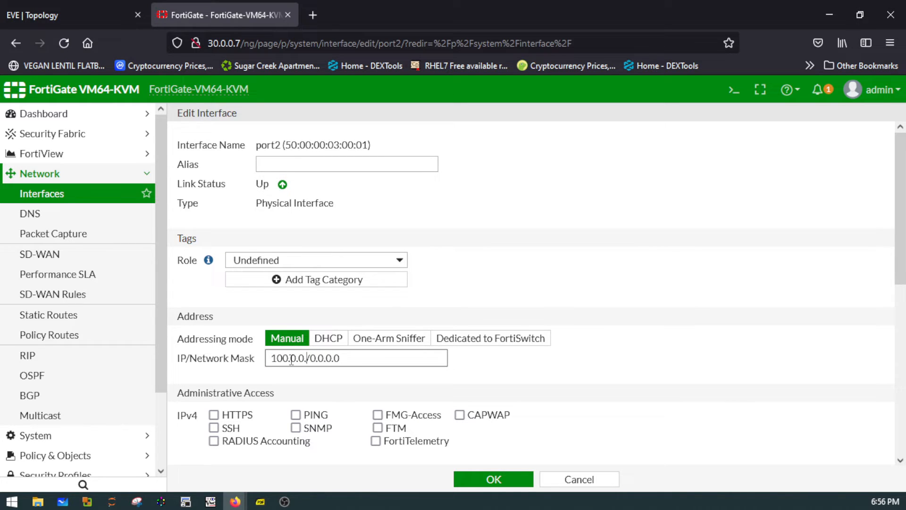
{"action": "type", "text": "1"}
{"action": "left_click", "coordinate": [103, 3]}
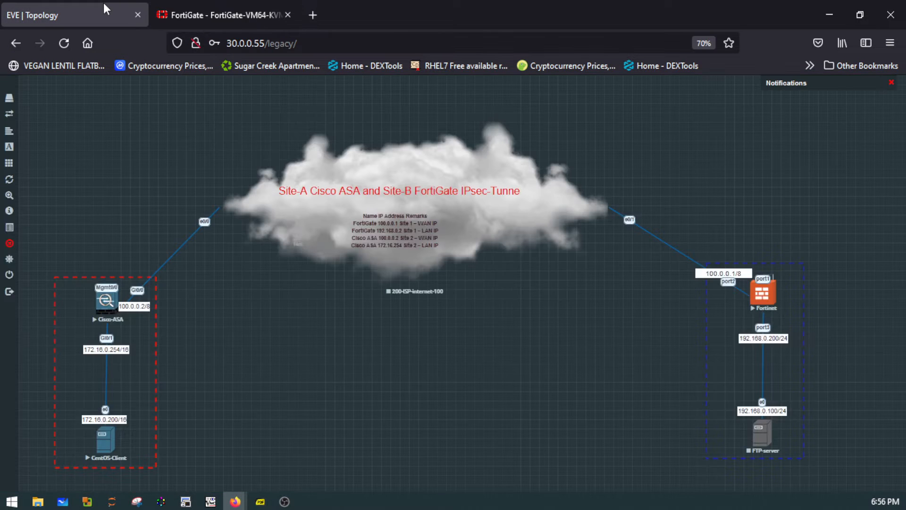
{"action": "left_click", "coordinate": [195, 13]}
{"action": "left_click_drag", "start_coordinate": [348, 359], "coordinate": [318, 361]}
{"action": "type", "text": "8"}
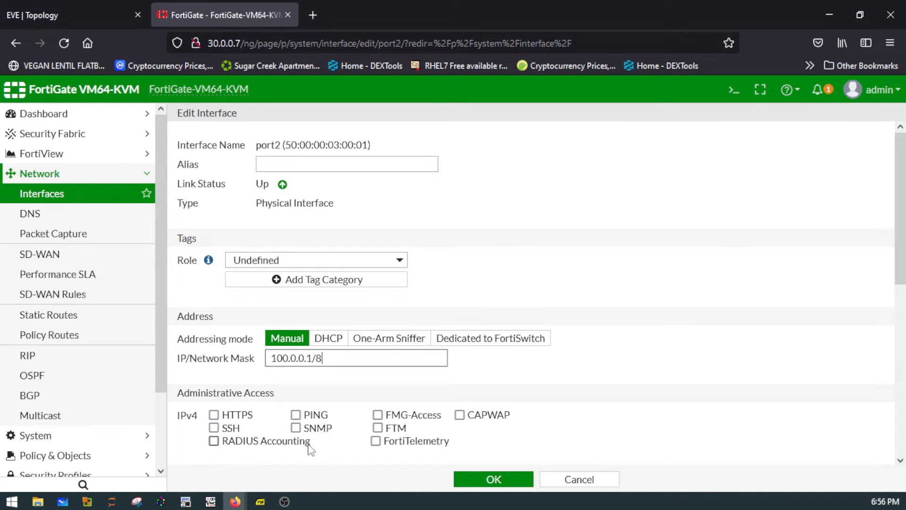
- Allow PING administrative access on port2 and set its role to WAN without adding a tag category
{"action": "left_click", "coordinate": [299, 420]}
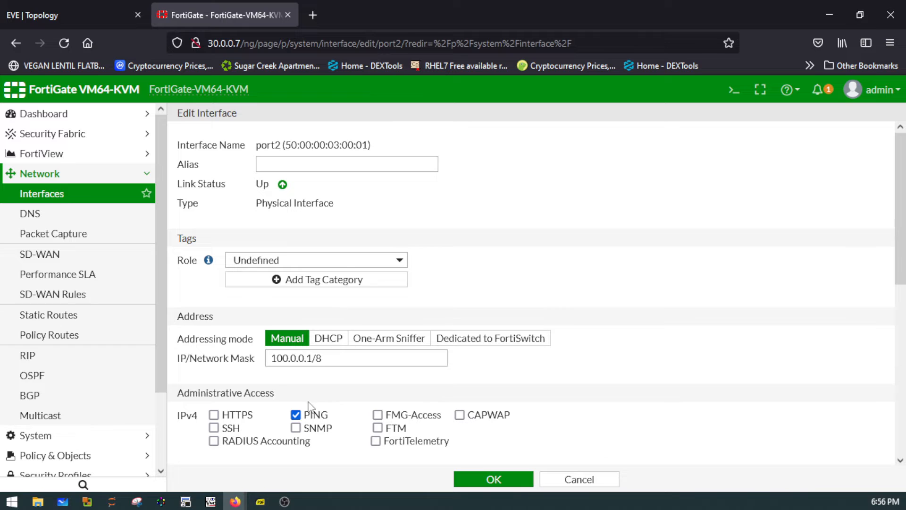
{"action": "left_click", "coordinate": [299, 264]}
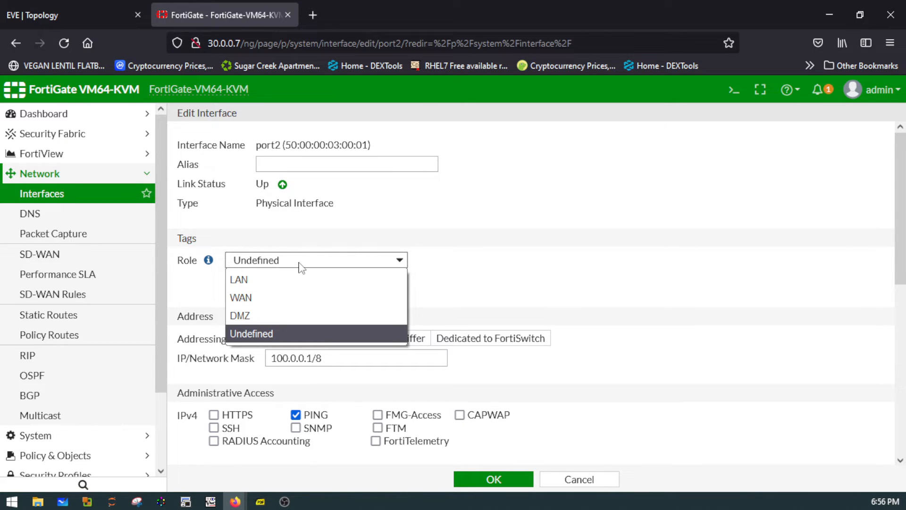
{"action": "left_click", "coordinate": [274, 295]}
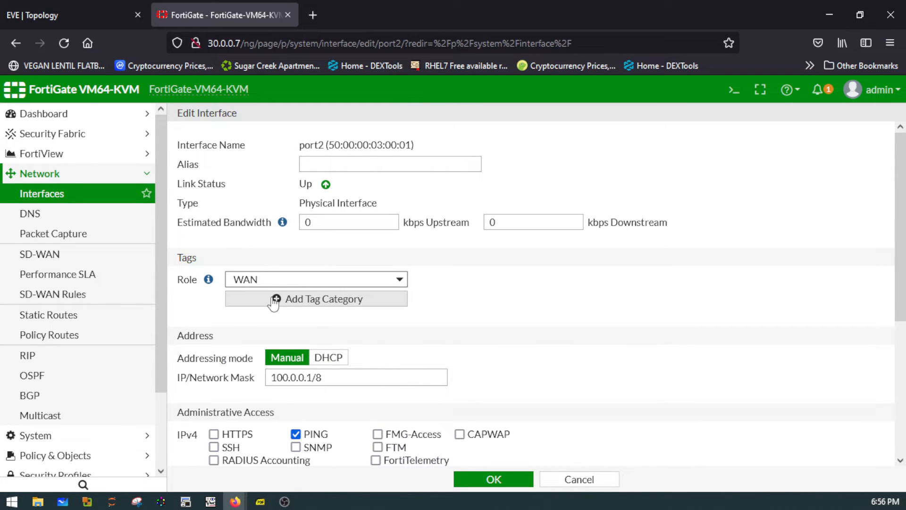
{"action": "left_click", "coordinate": [283, 304]}
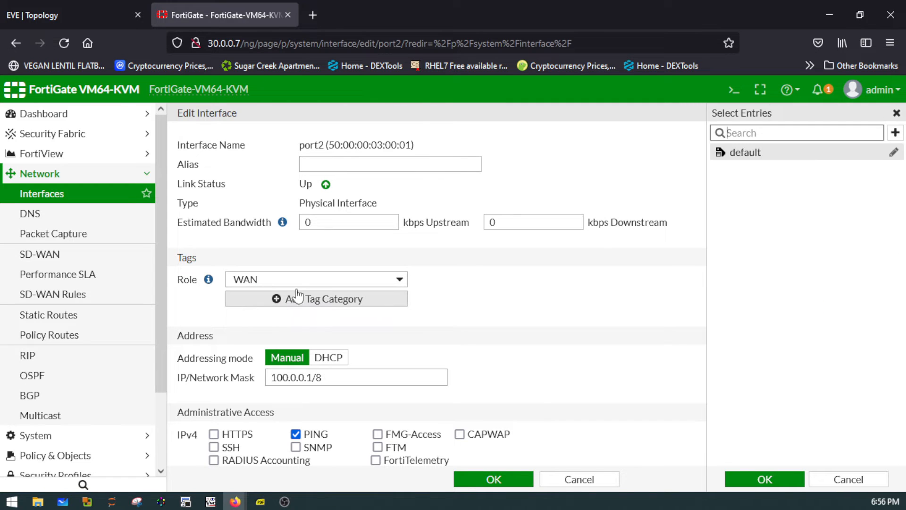
{"action": "left_click", "coordinate": [896, 113]}
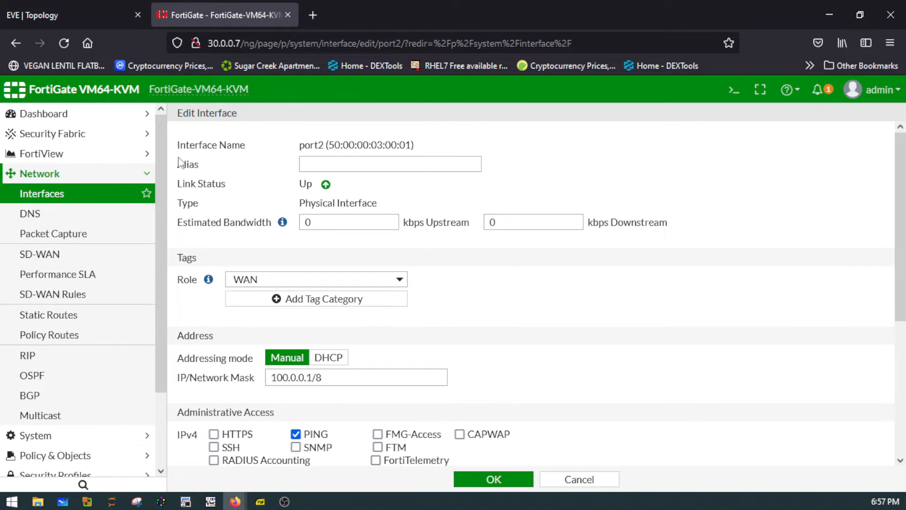
- Review the remaining port2 options and save the interface settings
{"action": "left_click", "coordinate": [339, 161]}
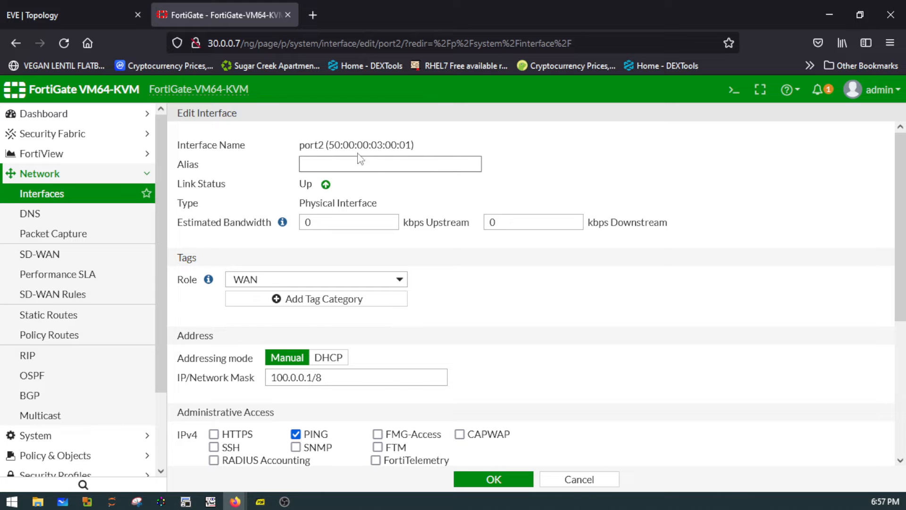
{"action": "scroll", "coordinate": [512, 351], "scroll_direction": "down", "scroll_amount": 3}
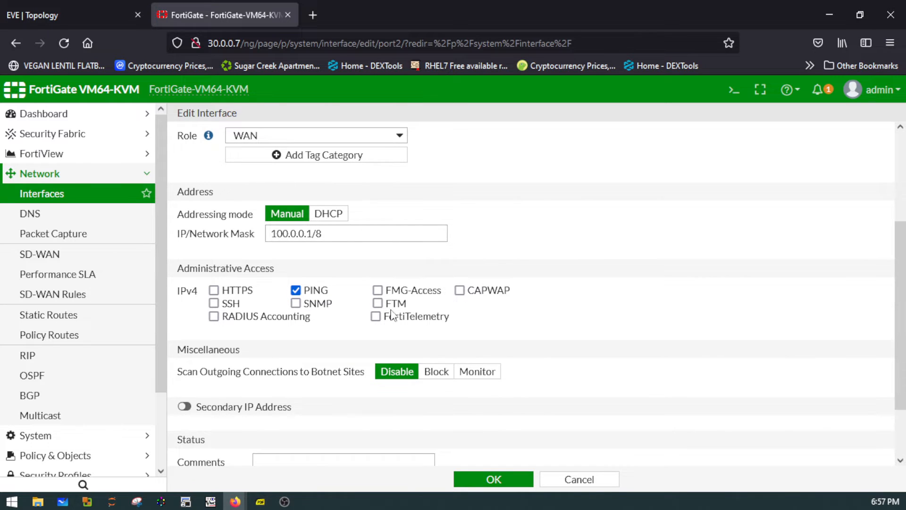
{"action": "scroll", "coordinate": [381, 315], "scroll_direction": "down", "scroll_amount": 1}
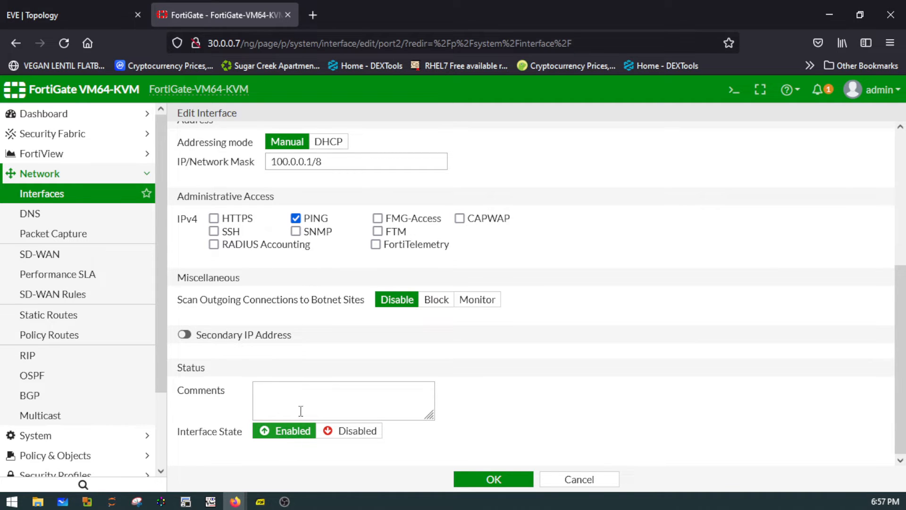
{"action": "left_click", "coordinate": [522, 479]}
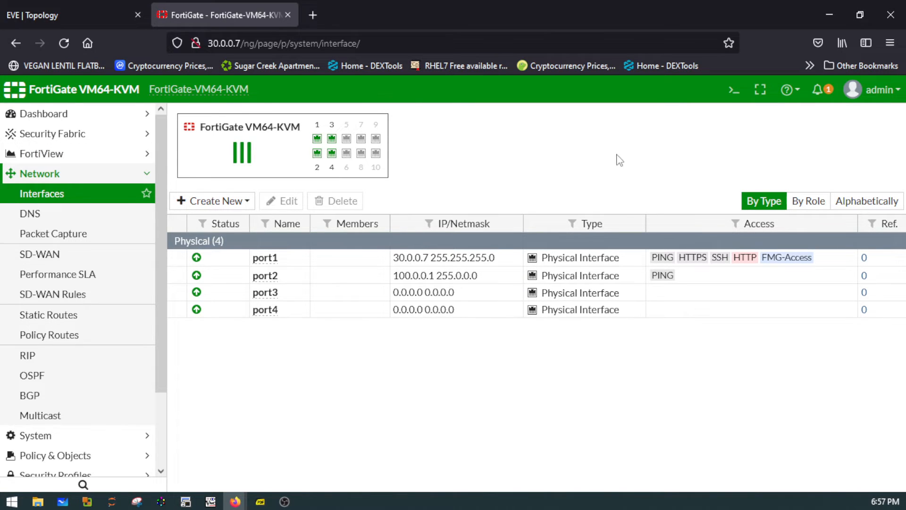
- Open the FortiGate CLI console and run "execute ping 100.0.0.2" to test reachability of the Cisco ASA
{"action": "left_click", "coordinate": [734, 91]}
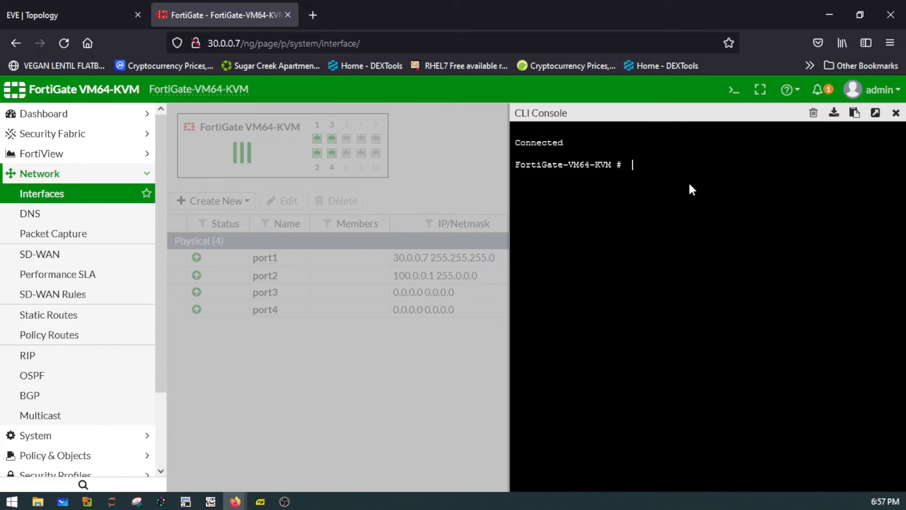
{"action": "type", "text": "execute ping 100"}
{"action": "type", "text": ".0.0.2"}
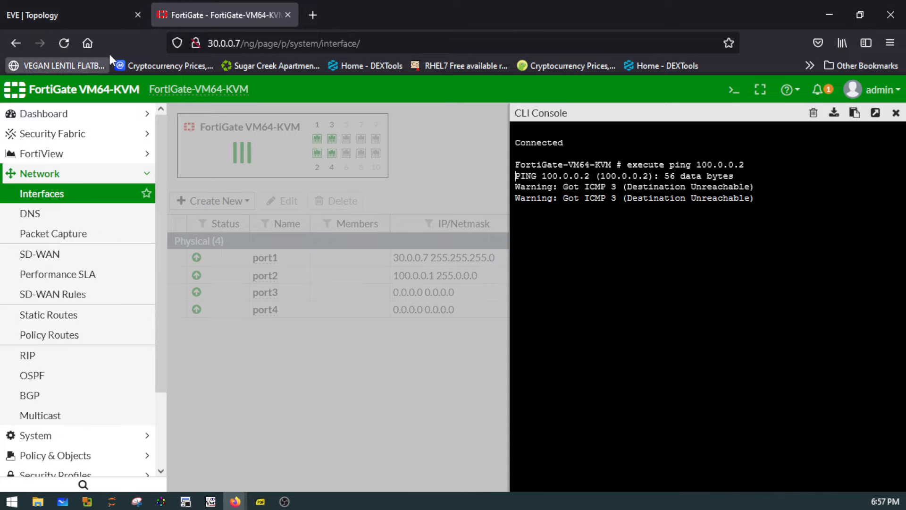
- Start the 200-ISP-internet-100 node in the EVE topology
{"action": "left_click", "coordinate": [97, 17]}
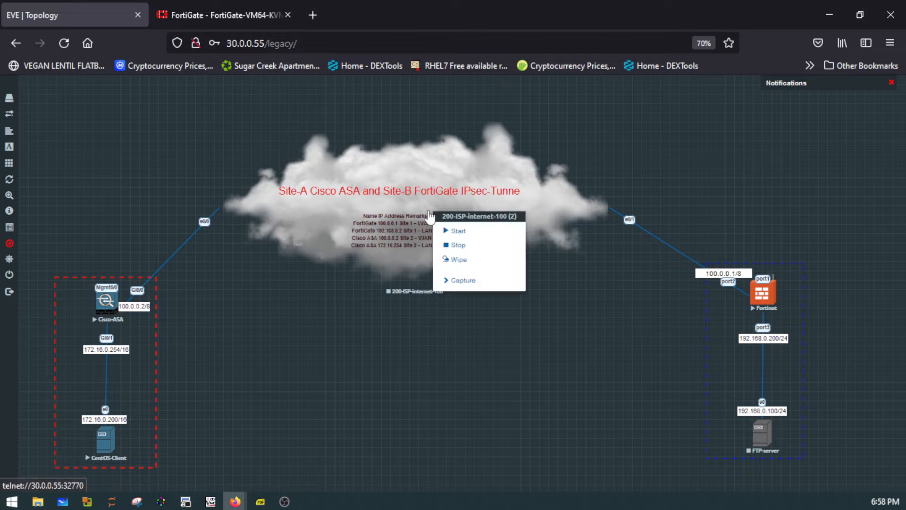
{"action": "right_click", "coordinate": [429, 213]}
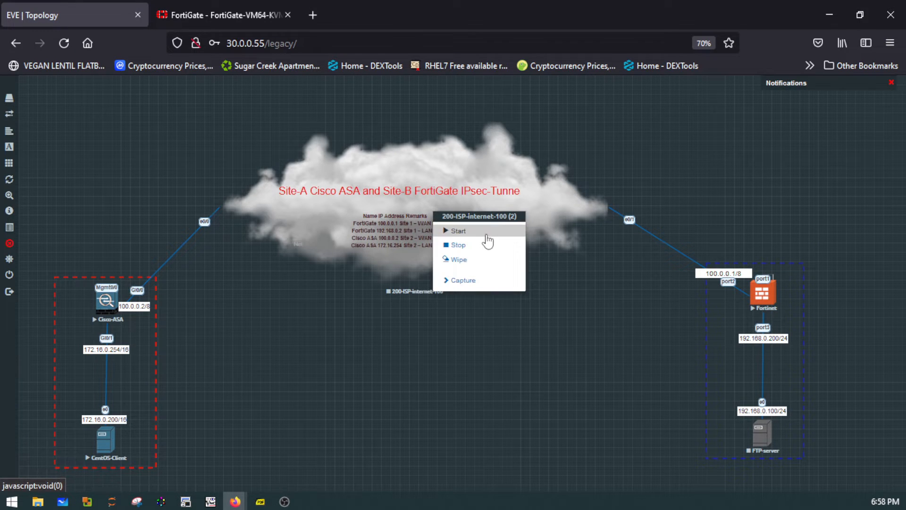
{"action": "left_click", "coordinate": [487, 241]}
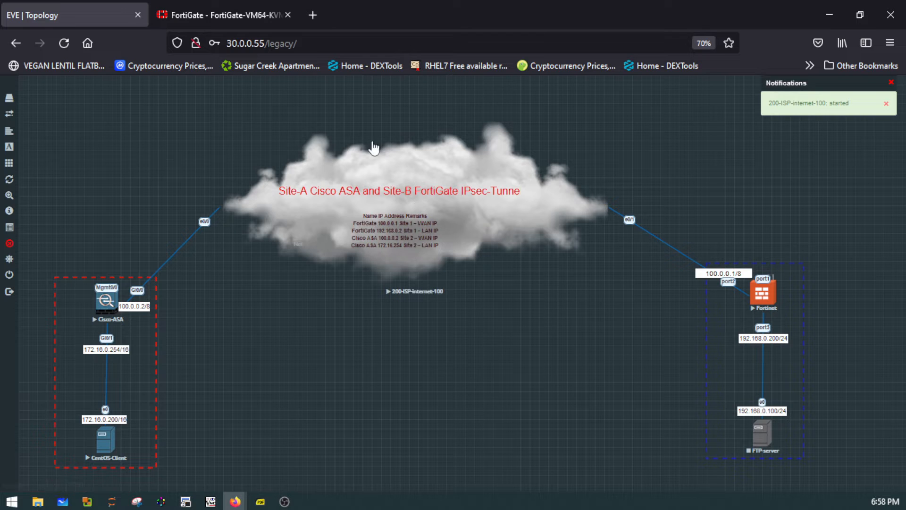
- Repeat the ping to 100.0.0.2 from the FortiGate CLI console
{"action": "left_click", "coordinate": [237, 13]}
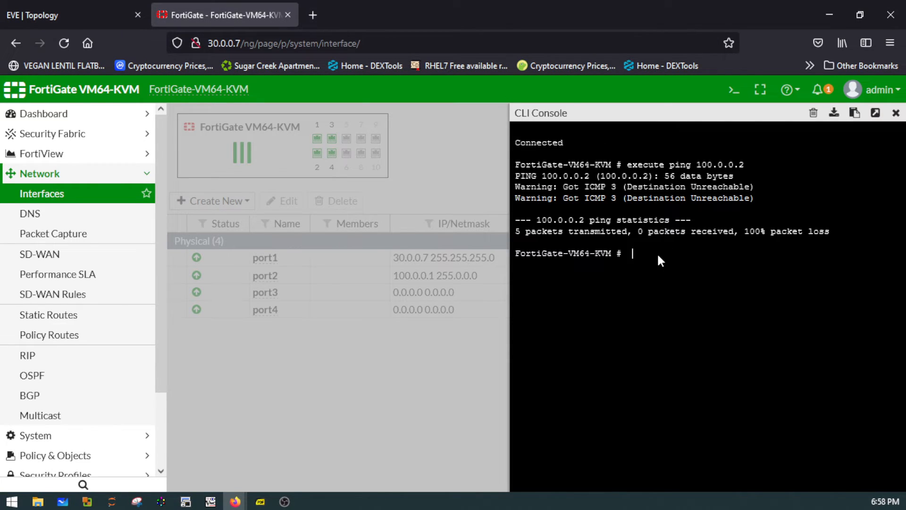
{"action": "key", "text": "Up"}
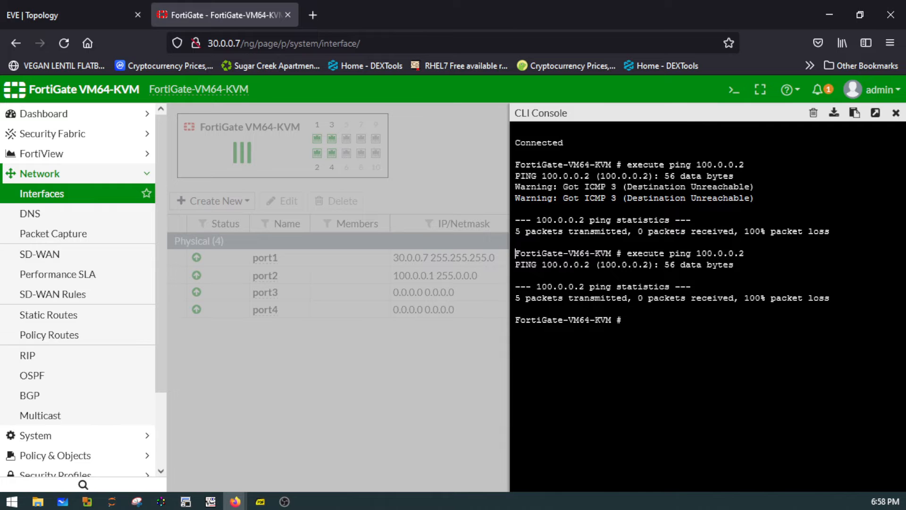
{"action": "key", "text": "Up"}
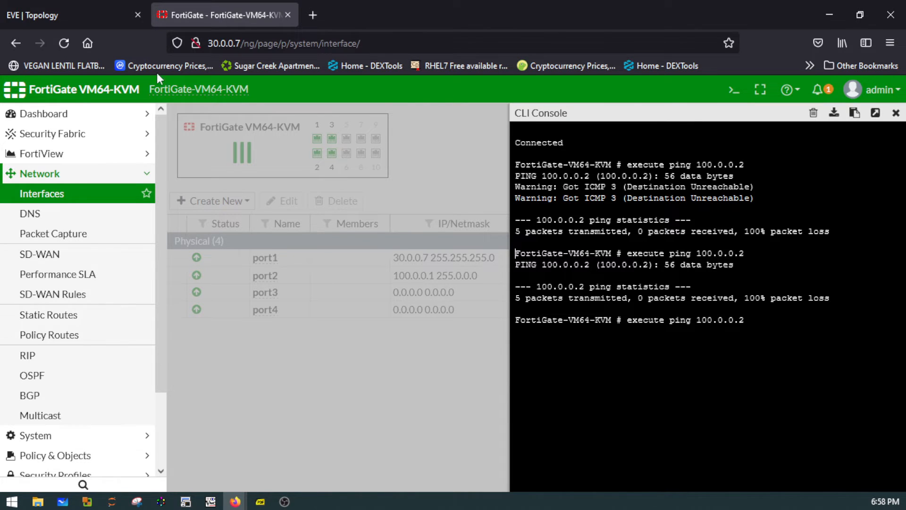
{"action": "left_click", "coordinate": [91, 7]}
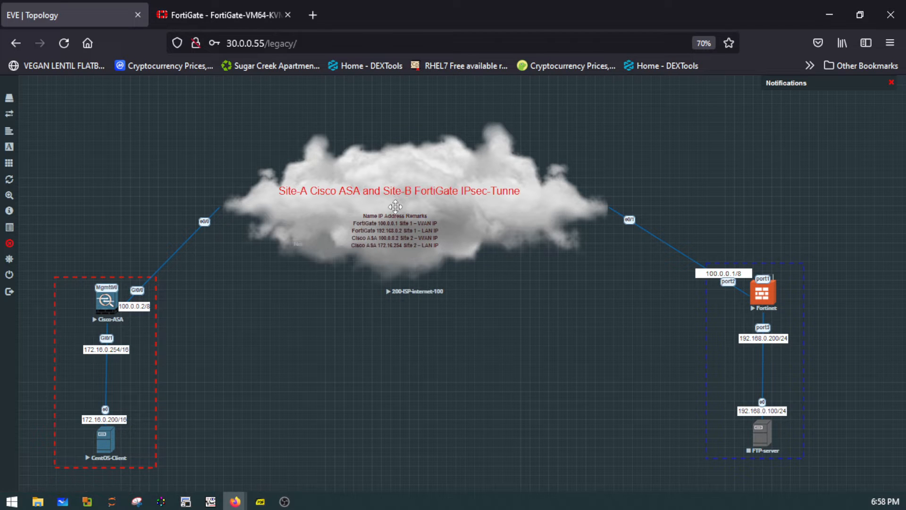
{"action": "left_click", "coordinate": [490, 212]}
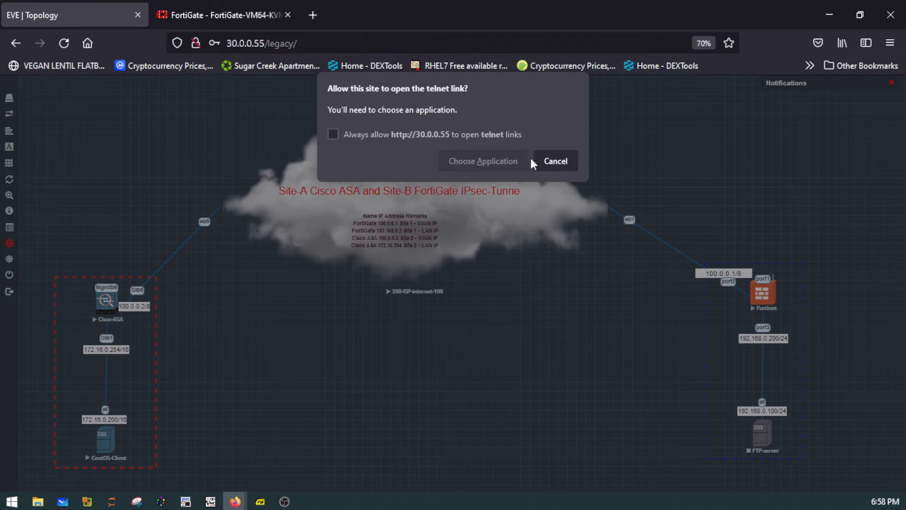
{"action": "left_click", "coordinate": [564, 153]}
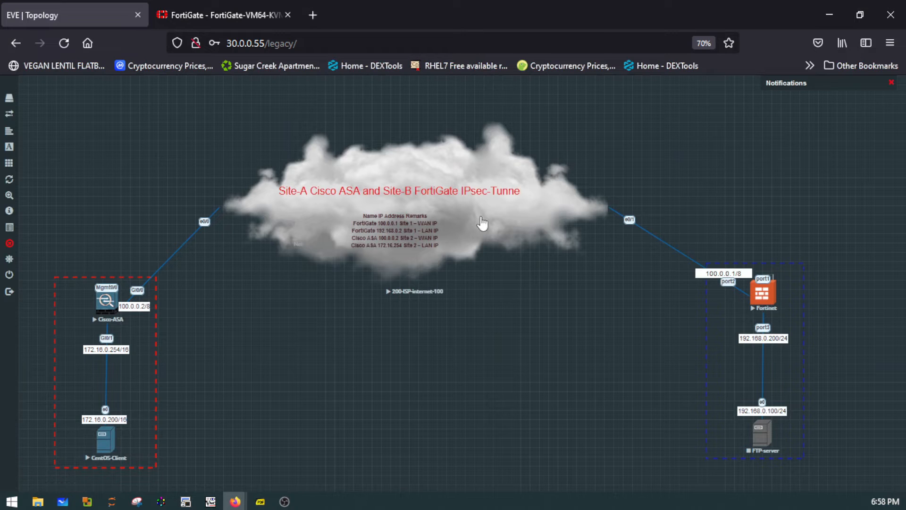
- Wipe the 200-ISP-internet-100 node in the EVE topology and confirm the wipe
{"action": "right_click", "coordinate": [473, 230]}
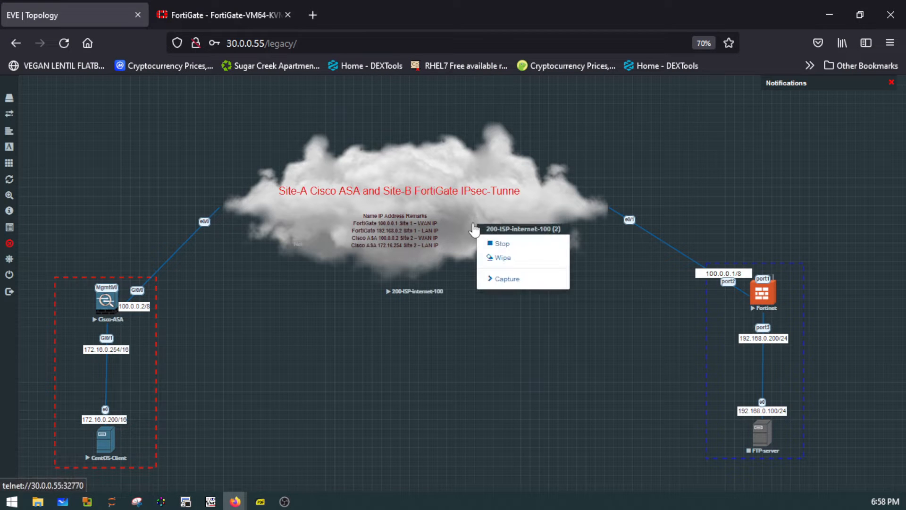
{"action": "left_click", "coordinate": [527, 259]}
{"action": "left_click", "coordinate": [424, 150]}
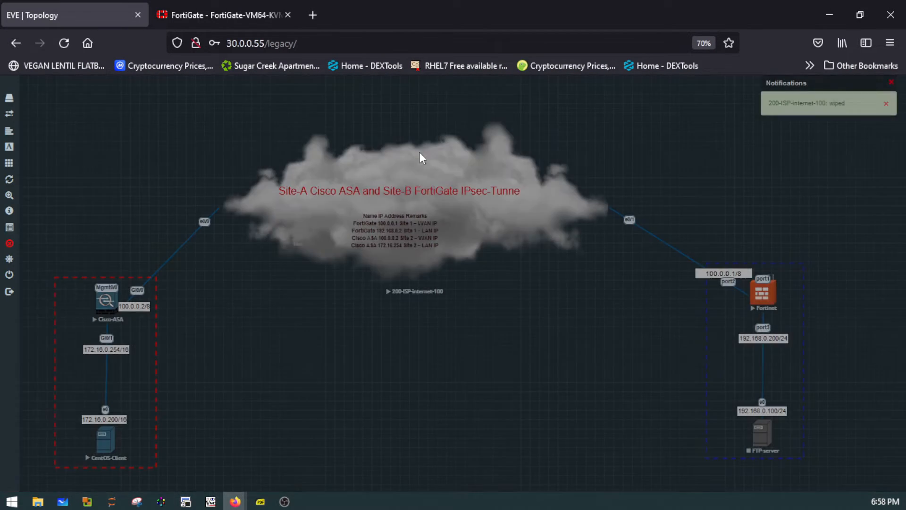
- Start the wiped 200-ISP-internet-100 node again
{"action": "right_click", "coordinate": [470, 227]}
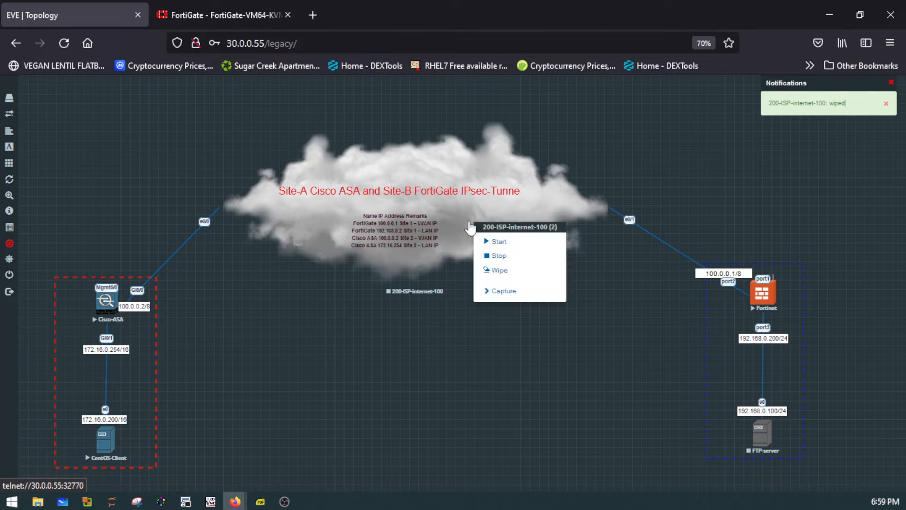
{"action": "left_click", "coordinate": [500, 242]}
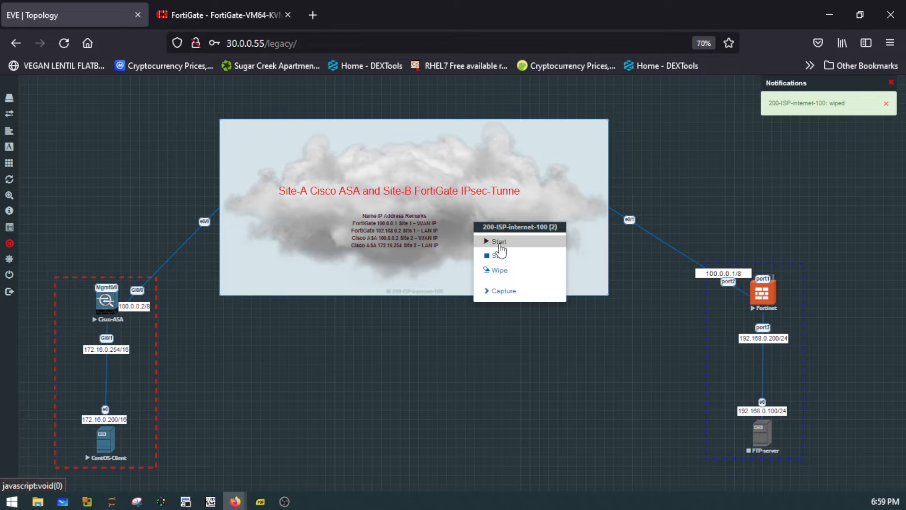
{"action": "right_click", "coordinate": [503, 226]}
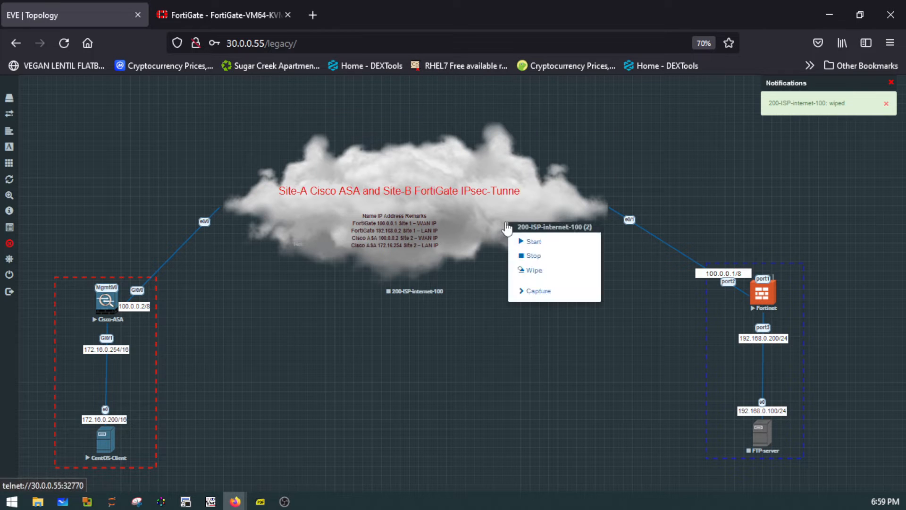
{"action": "left_click", "coordinate": [534, 242]}
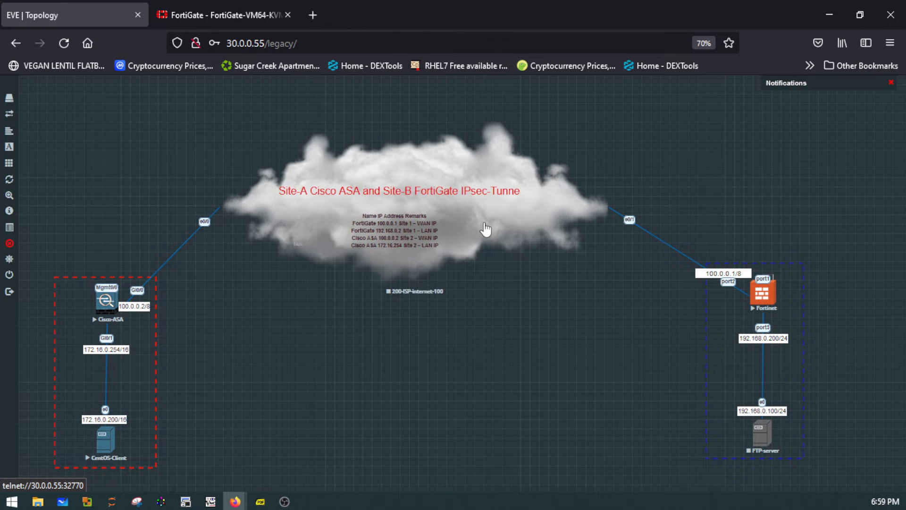
{"action": "right_click", "coordinate": [312, 227]}
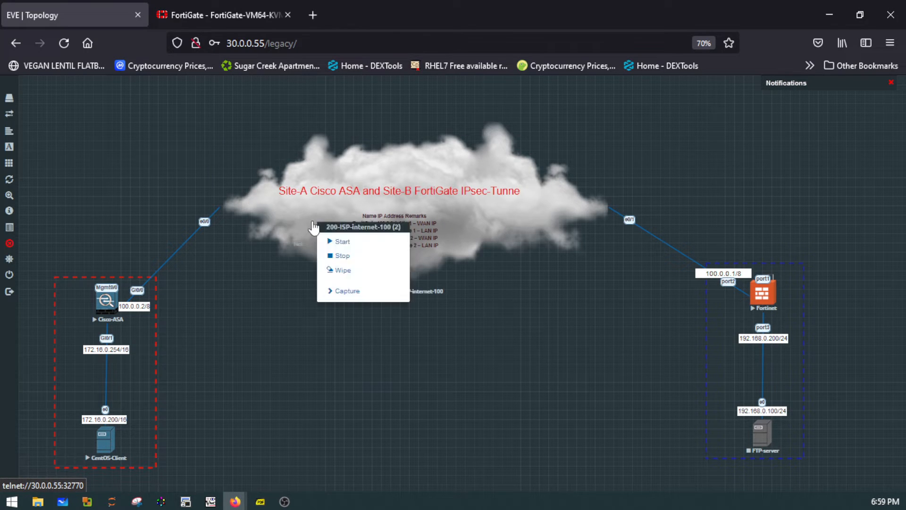
{"action": "left_click", "coordinate": [325, 243]}
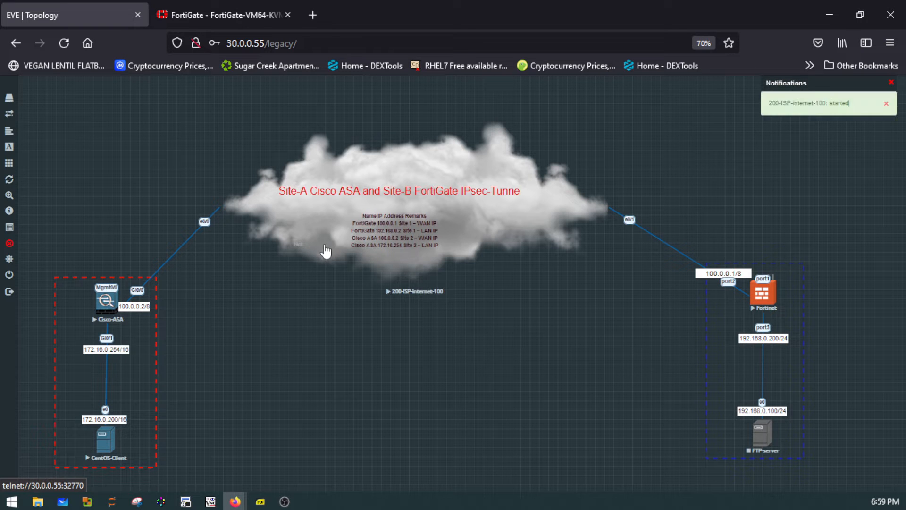
- Switch to the FortiGate web interface and set port3's IP/Network Mask to 192.168.0.200/24, matching the topology label
{"action": "left_click", "coordinate": [264, 15]}
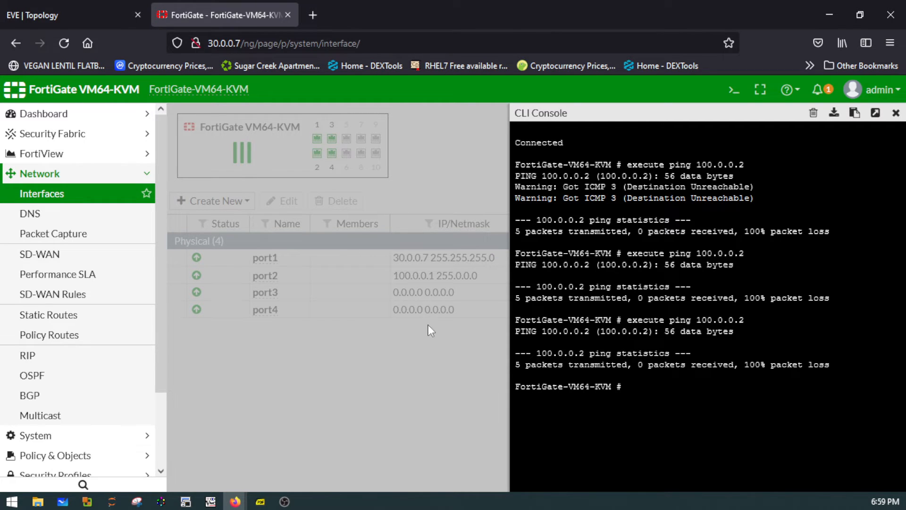
{"action": "left_click", "coordinate": [895, 113]}
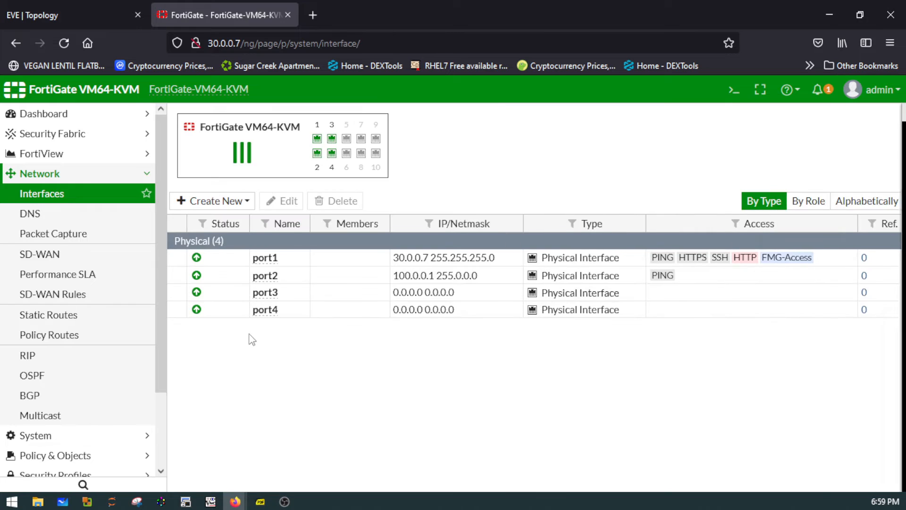
{"action": "left_click", "coordinate": [263, 296]}
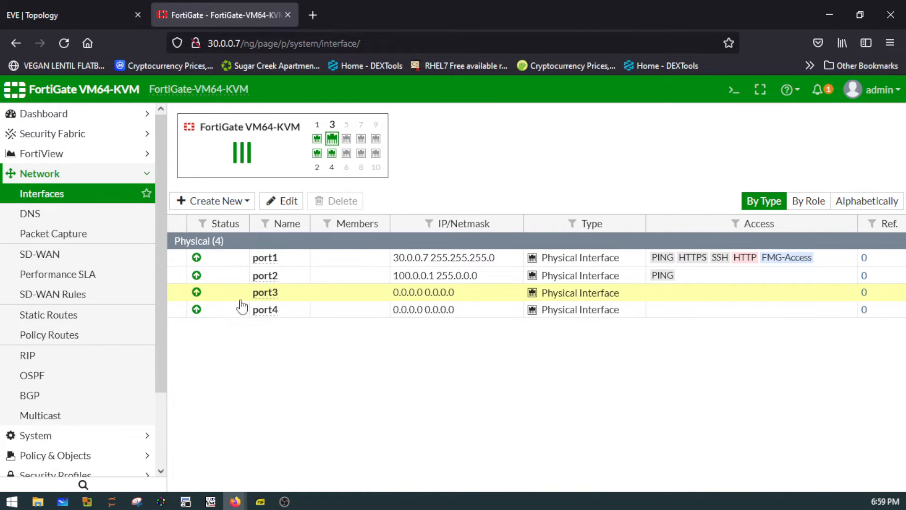
{"action": "left_click", "coordinate": [282, 202]}
{"action": "left_click", "coordinate": [108, 14]}
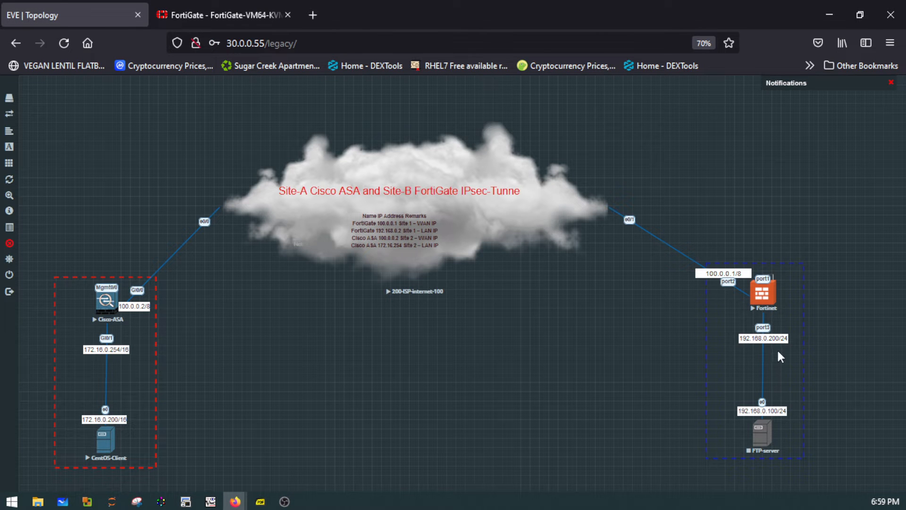
{"action": "left_click", "coordinate": [261, 15]}
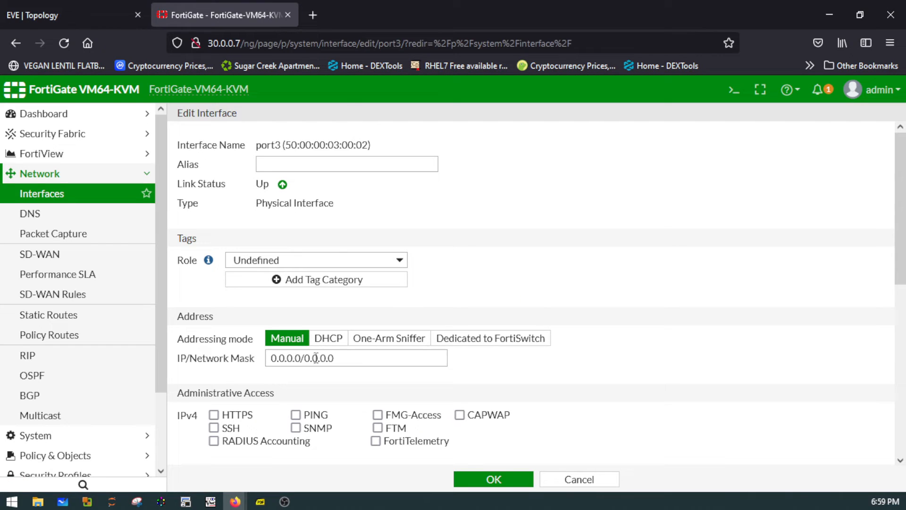
{"action": "left_click_drag", "start_coordinate": [302, 357], "coordinate": [255, 355]}
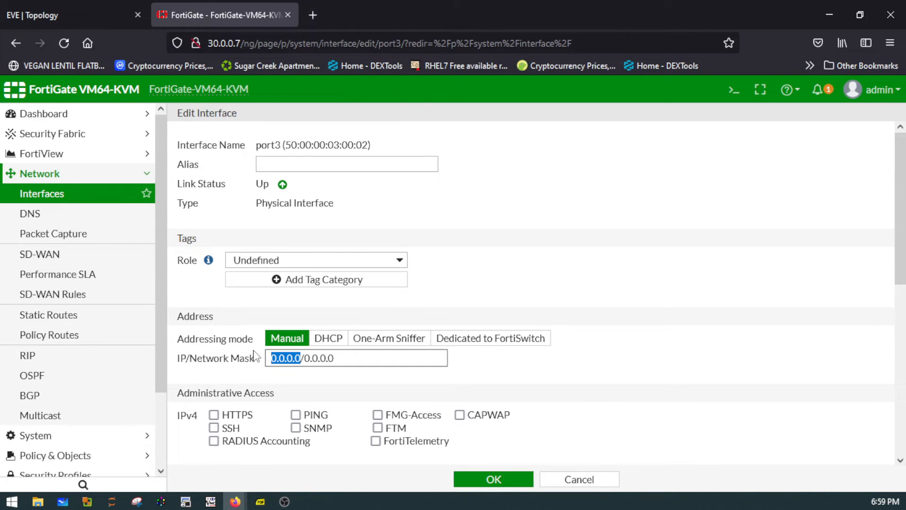
{"action": "type", "text": "192.168"}
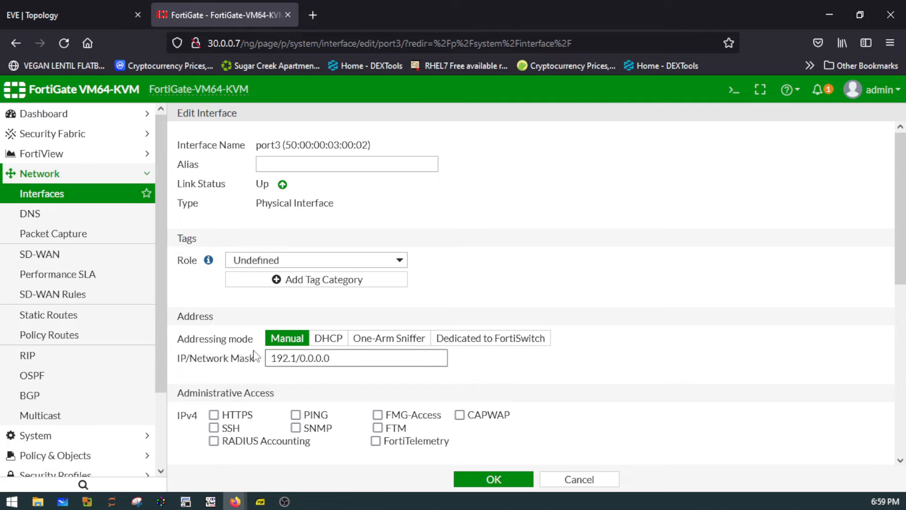
{"action": "type", "text": ".0.200/24"}
{"action": "key", "text": "Delete"}
{"action": "key", "text": "Delete"}
{"action": "key", "text": "Delete"}
{"action": "key", "text": "Delete"}
{"action": "key", "text": "Delete"}
{"action": "key", "text": "Delete"}
{"action": "key", "text": "Delete"}
- Allow PING administrative access on port3, set its role to LAN, and save the interface
{"action": "left_click", "coordinate": [295, 415]}
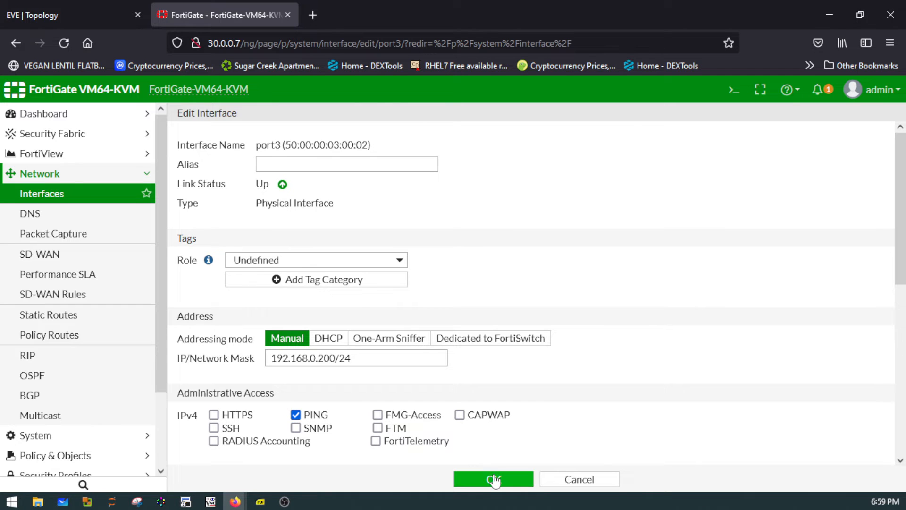
{"action": "left_click", "coordinate": [312, 260]}
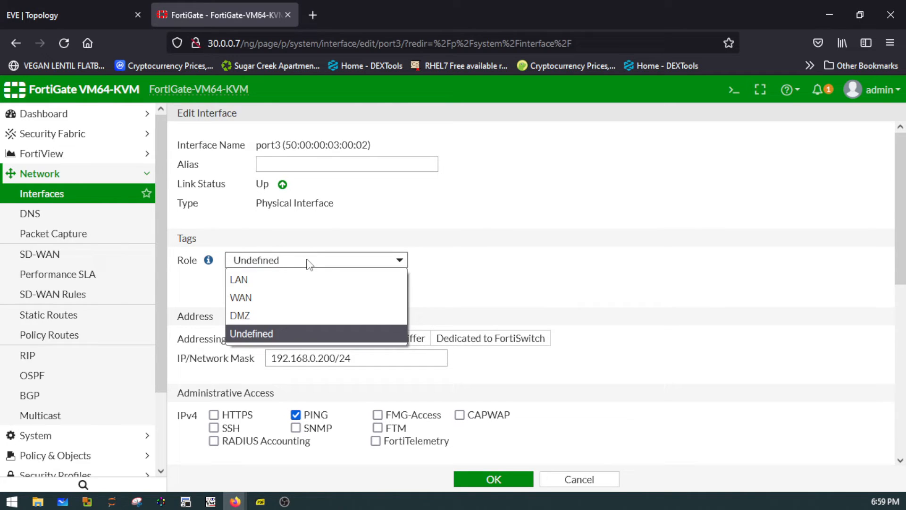
{"action": "left_click", "coordinate": [285, 289]}
{"action": "left_click", "coordinate": [492, 481]}
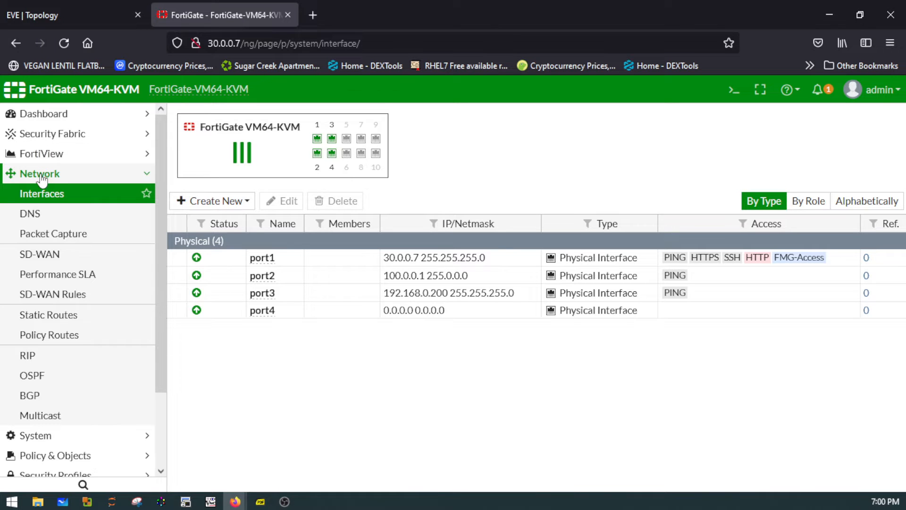
- Rerun "execute ping 100.0.0.2" in the FortiGate CLI console to test the WAN link, and close the console
{"action": "left_click", "coordinate": [88, 12]}
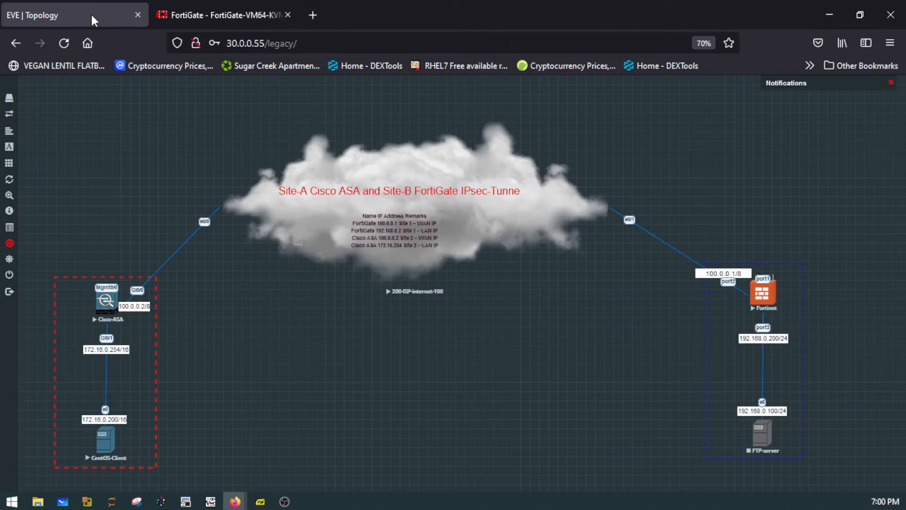
{"action": "left_click", "coordinate": [192, 15]}
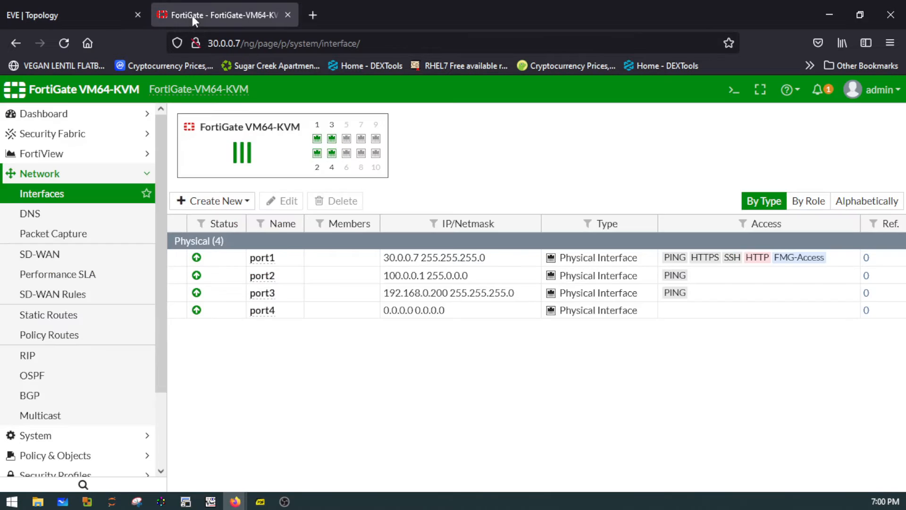
{"action": "left_click", "coordinate": [734, 90]}
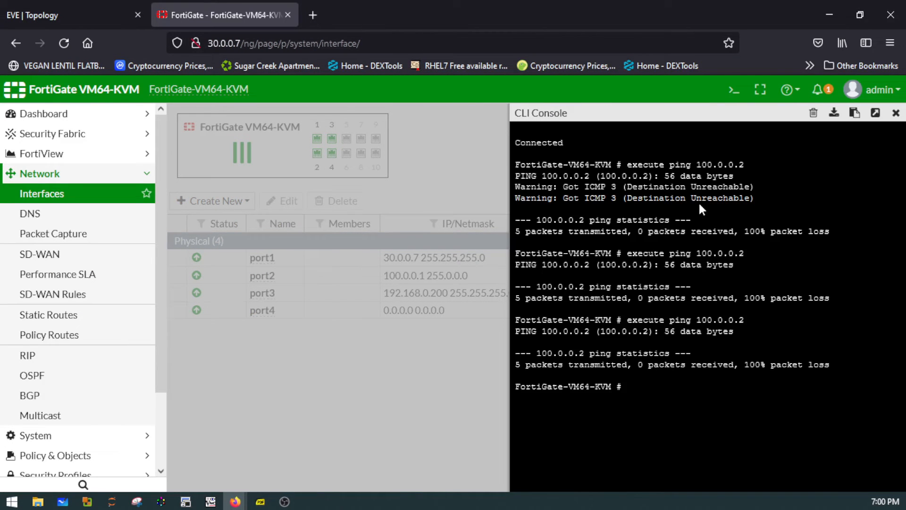
{"action": "key", "text": "Up"}
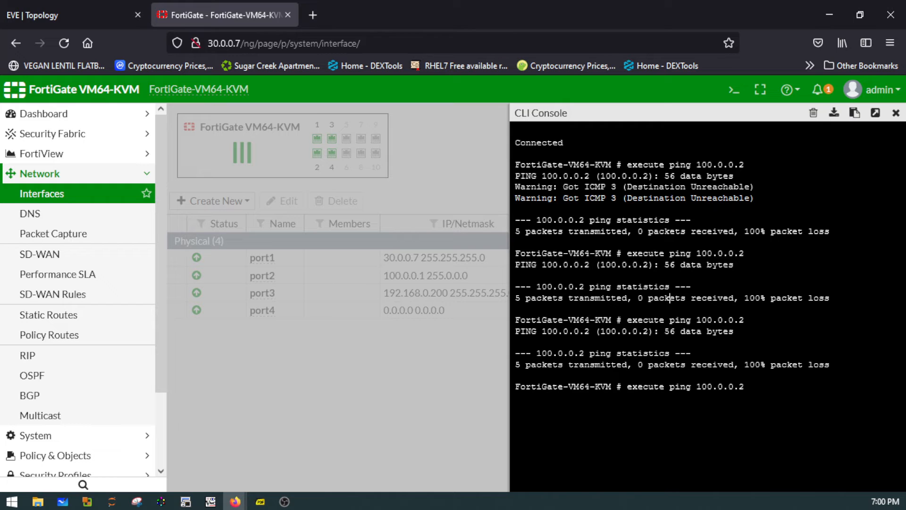
{"action": "key", "text": "Return"}
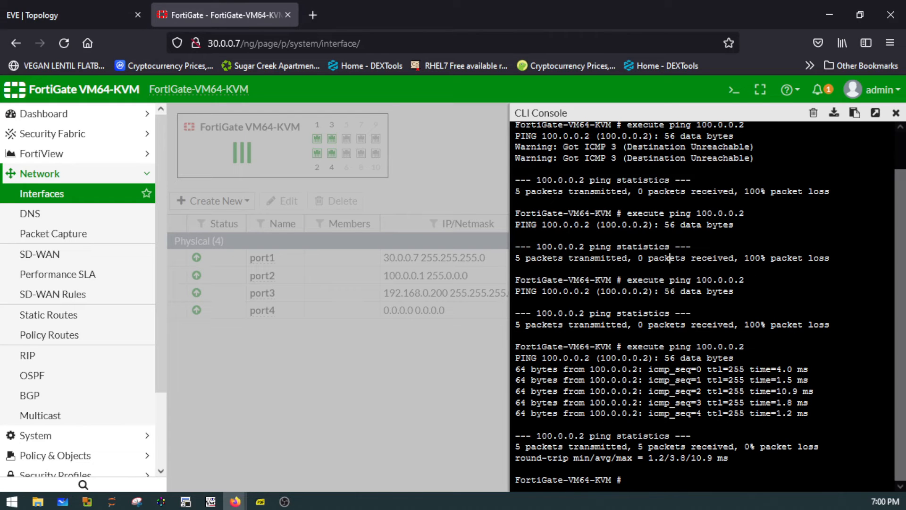
{"action": "left_click", "coordinate": [895, 114]}
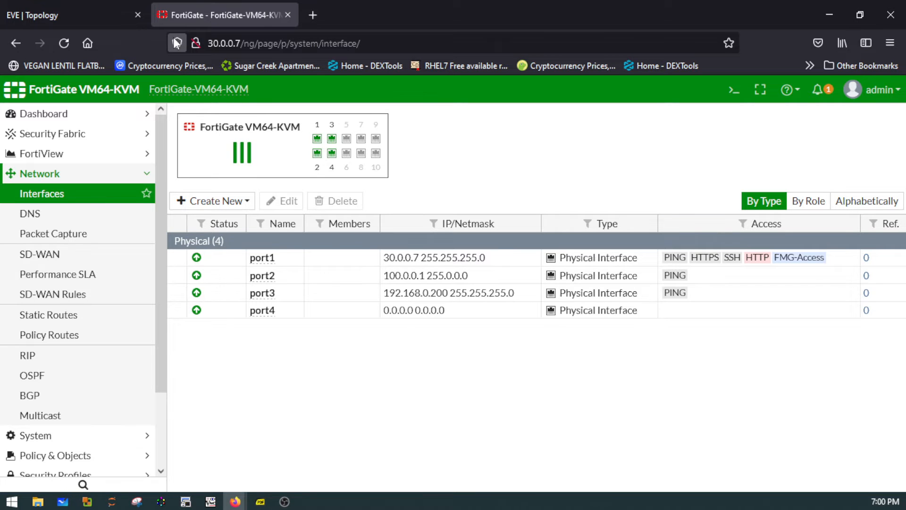
- Return to the EVE topology and unlock the lab for editing
{"action": "left_click", "coordinate": [53, 10]}
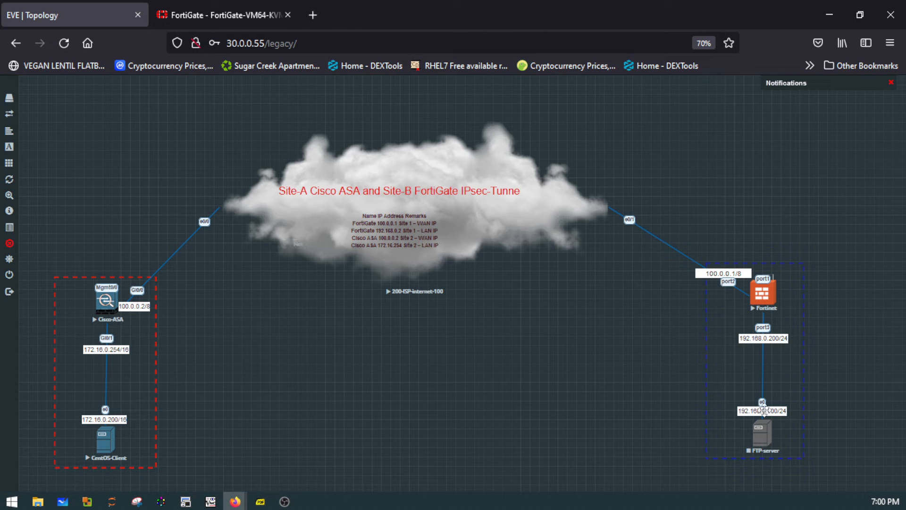
{"action": "right_click", "coordinate": [759, 432]}
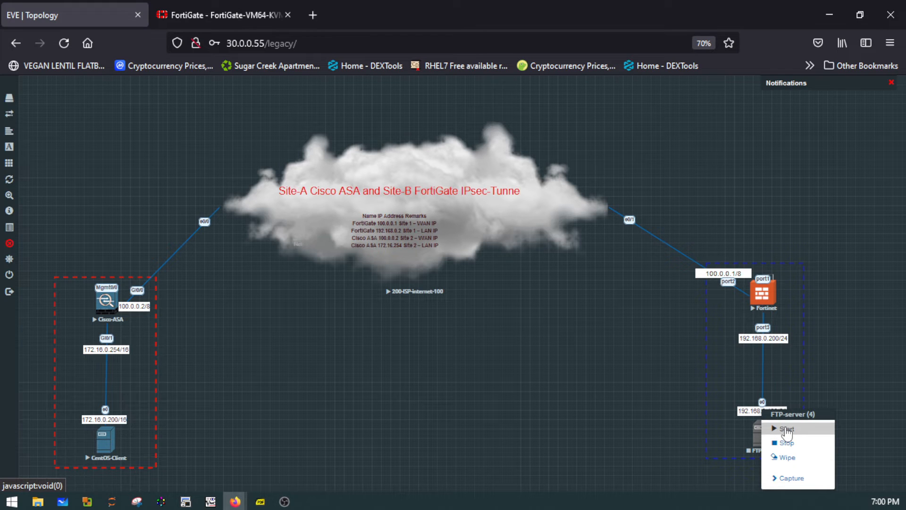
{"action": "left_click", "coordinate": [420, 414]}
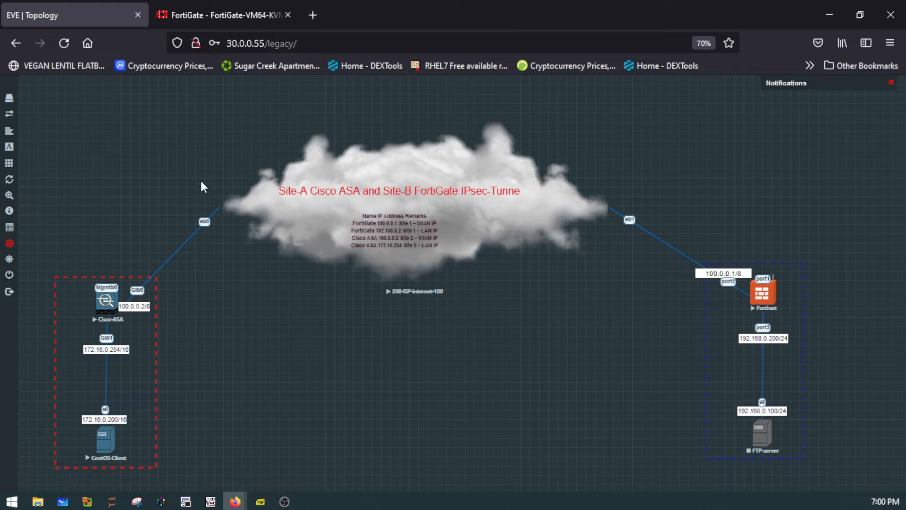
{"action": "mouse_move", "coordinate": [15, 235]}
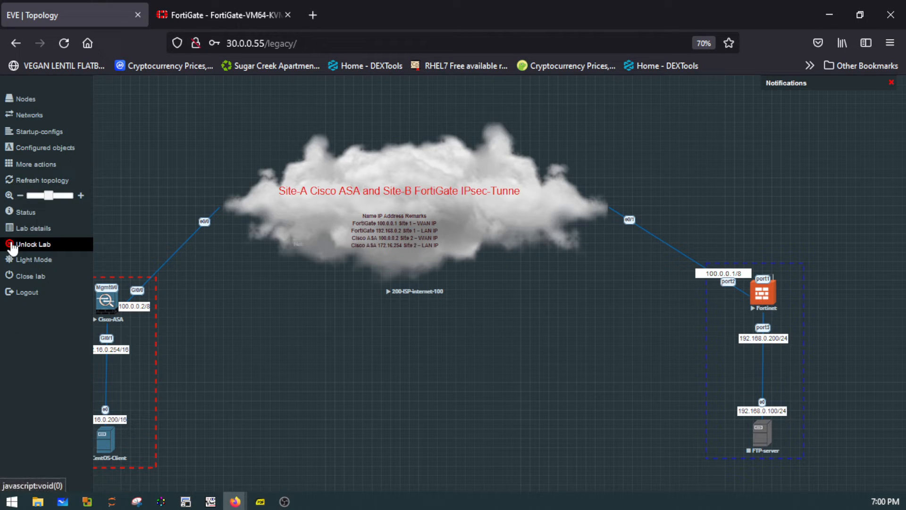
{"action": "left_click", "coordinate": [12, 245]}
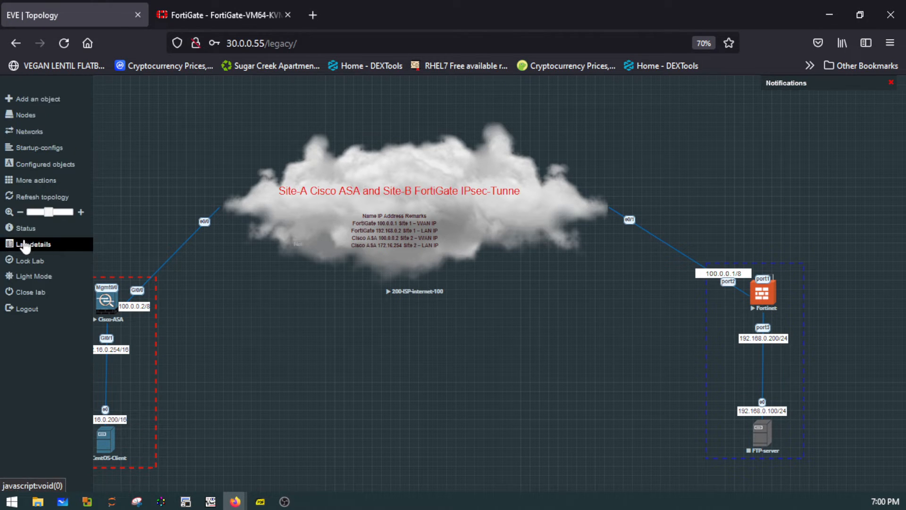
- Add one network named Net with type Management(Cloud0) to the empty area below the ISP cloud
{"action": "right_click", "coordinate": [477, 370]}
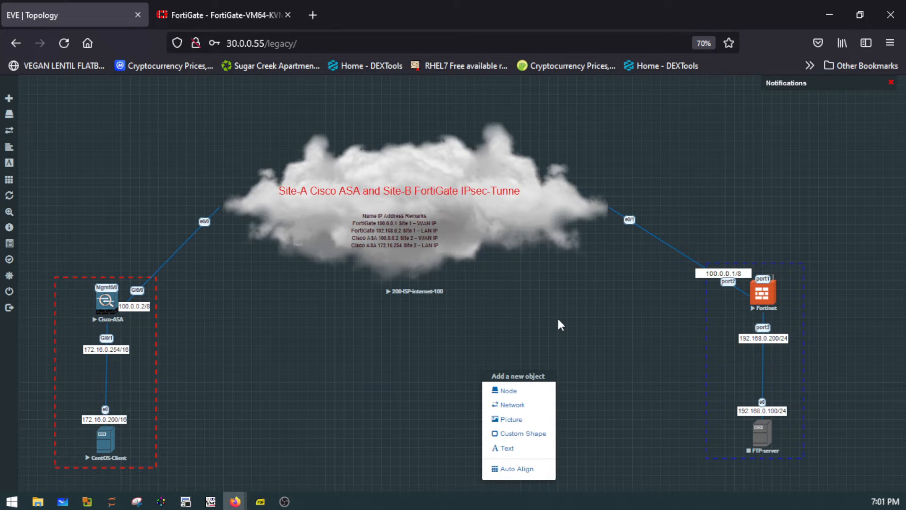
{"action": "left_click", "coordinate": [514, 404]}
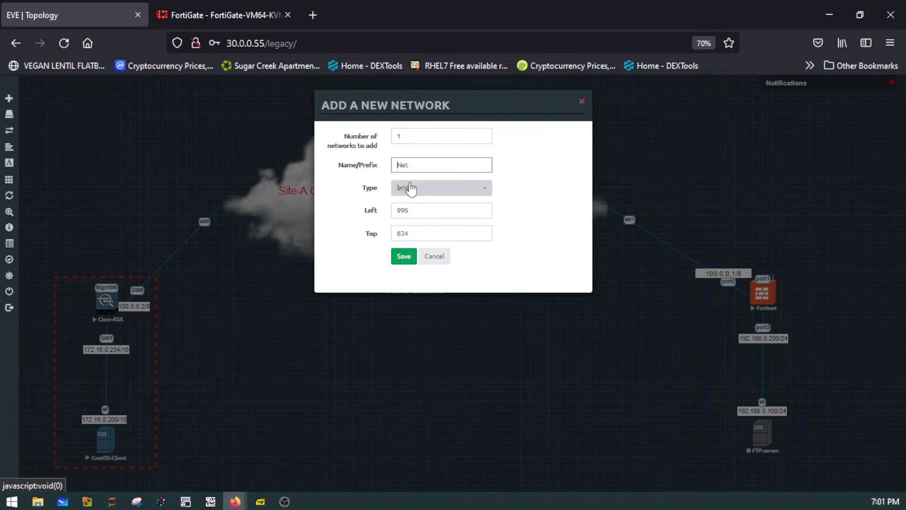
{"action": "left_click", "coordinate": [417, 191]}
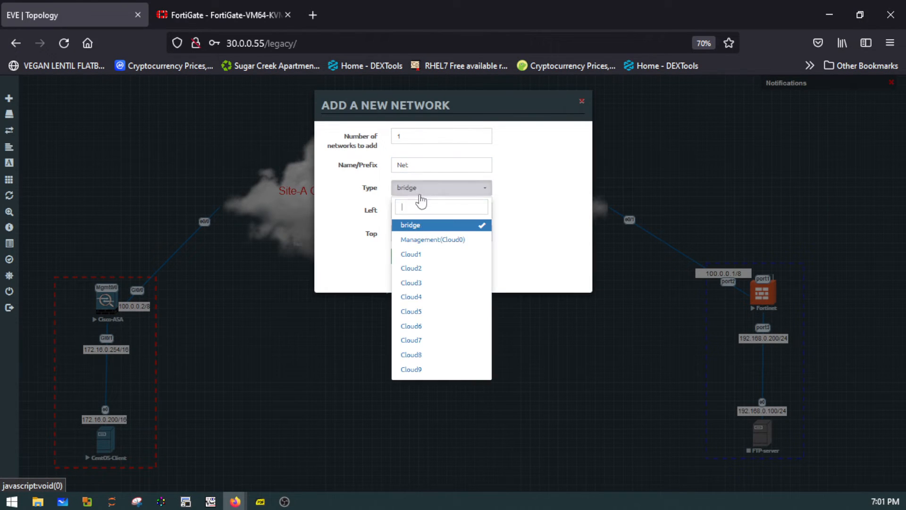
{"action": "left_click", "coordinate": [421, 239]}
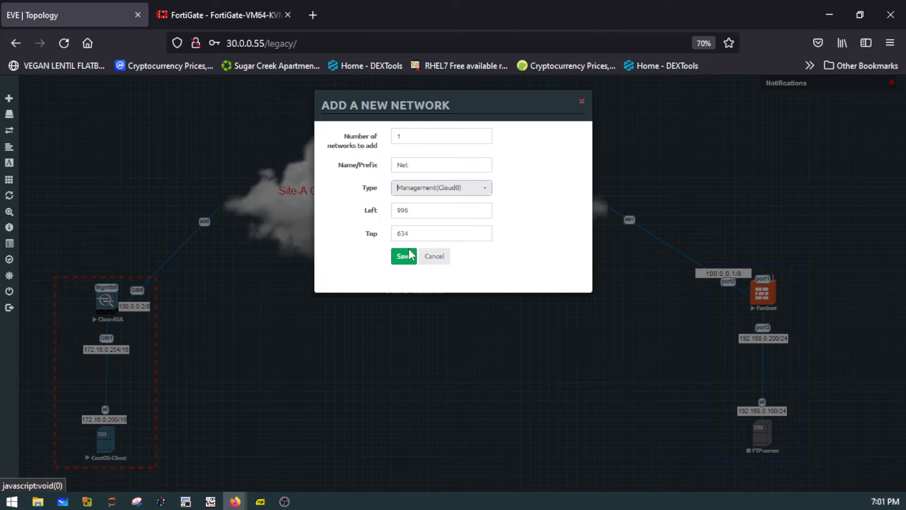
{"action": "left_click", "coordinate": [405, 257]}
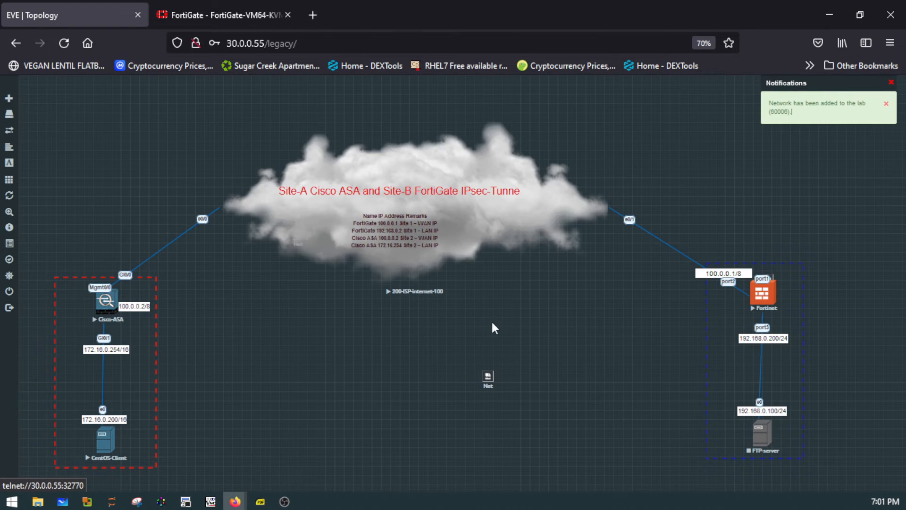
- Place the Net network beside the FTP-server node, set the node's number of Ethernets to 2, and save it
{"action": "left_click_drag", "start_coordinate": [488, 381], "coordinate": [759, 432]}
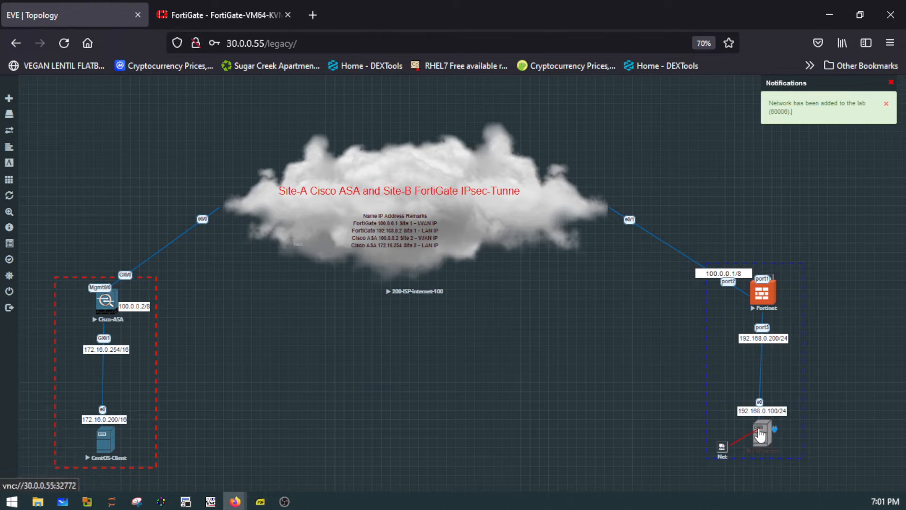
{"action": "right_click", "coordinate": [773, 433]}
{"action": "right_click", "coordinate": [760, 432]}
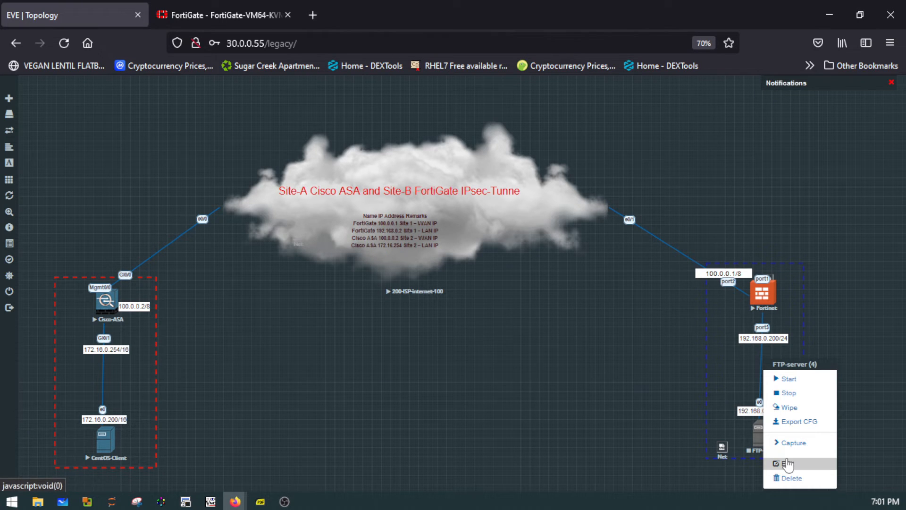
{"action": "left_click", "coordinate": [787, 463]}
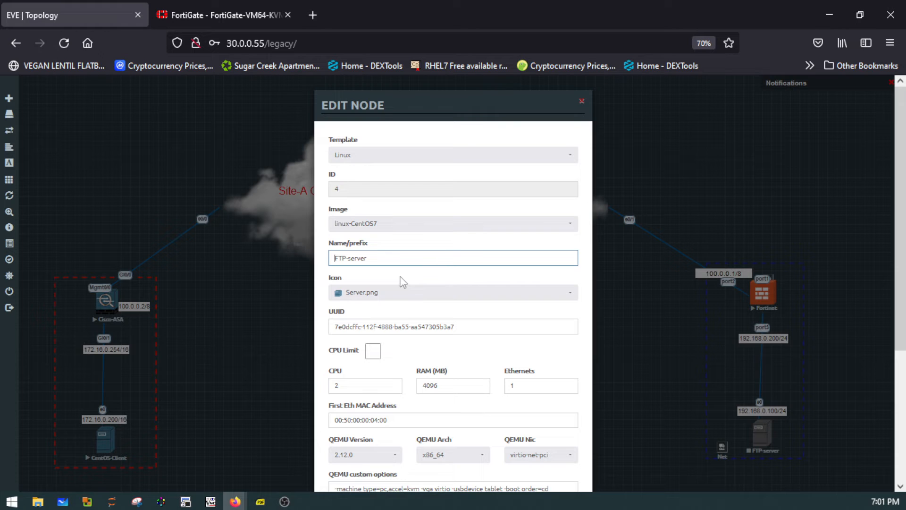
{"action": "left_click_drag", "start_coordinate": [518, 385], "coordinate": [502, 382]}
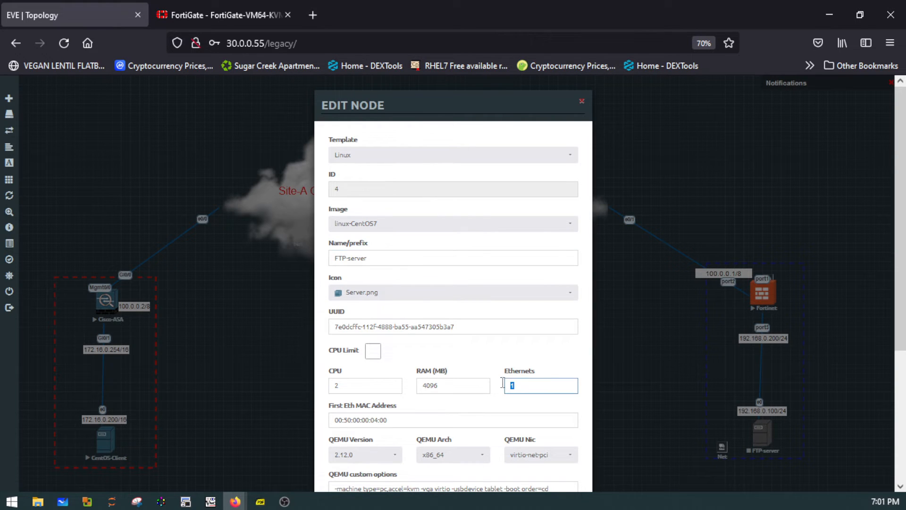
{"action": "type", "text": "1"}
{"action": "left_click_drag", "start_coordinate": [518, 386], "coordinate": [493, 384]}
{"action": "type", "text": "2"}
{"action": "key", "text": "Return"}
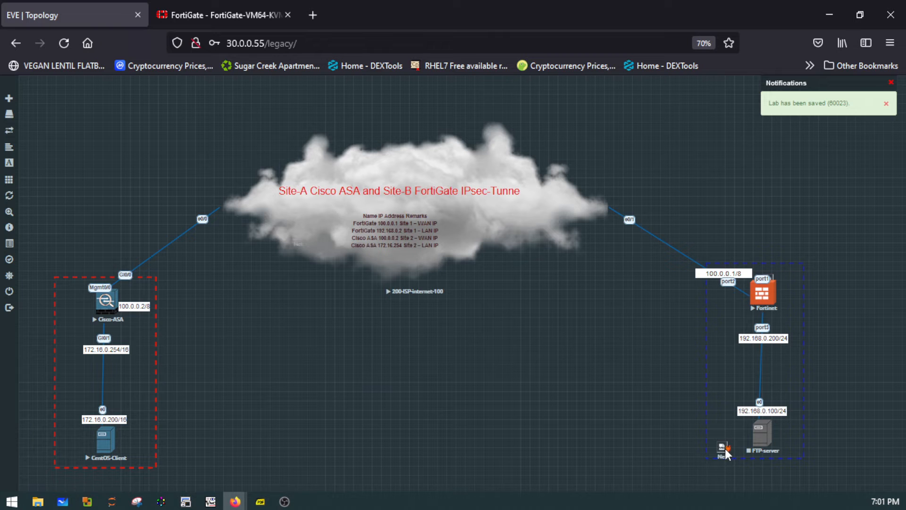
- Connect Net to interface e1 of the FTP-server, and tuck the Net icon behind the server icon
{"action": "left_click_drag", "start_coordinate": [723, 447], "coordinate": [755, 444]}
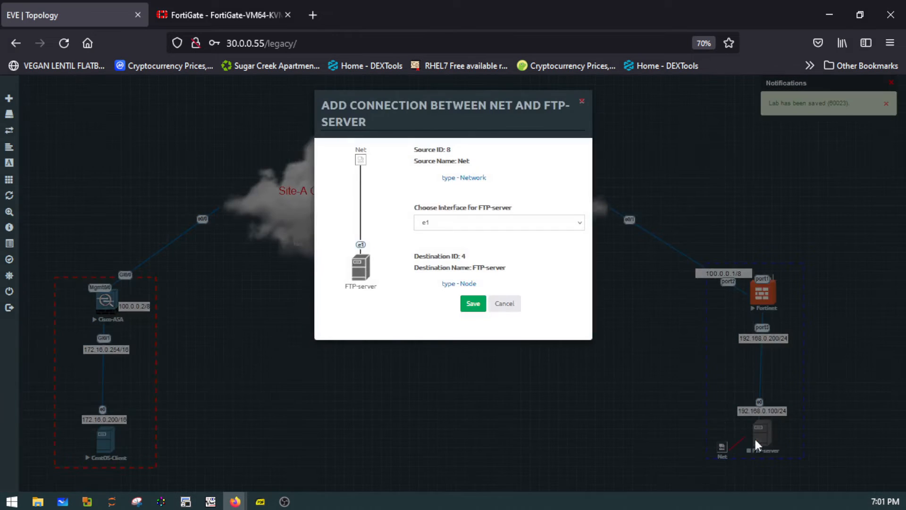
{"action": "left_click", "coordinate": [473, 303]}
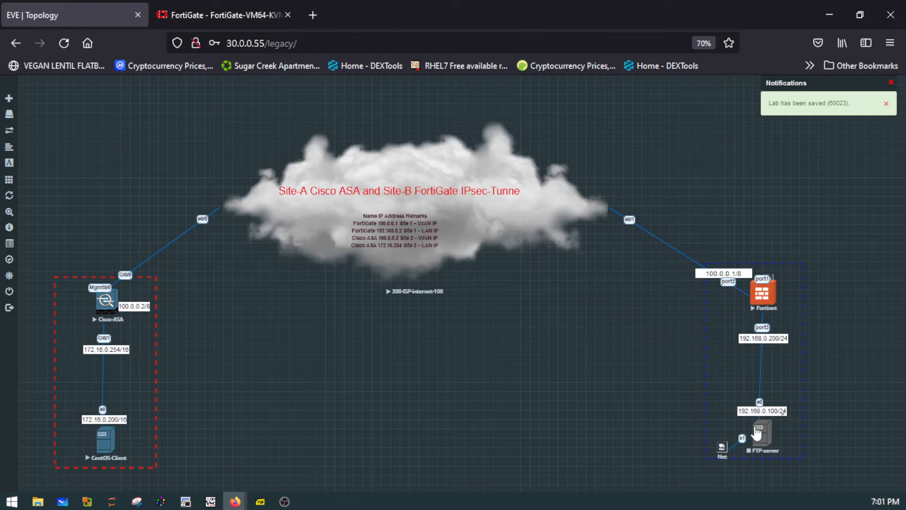
{"action": "left_click_drag", "start_coordinate": [723, 451], "coordinate": [764, 444]}
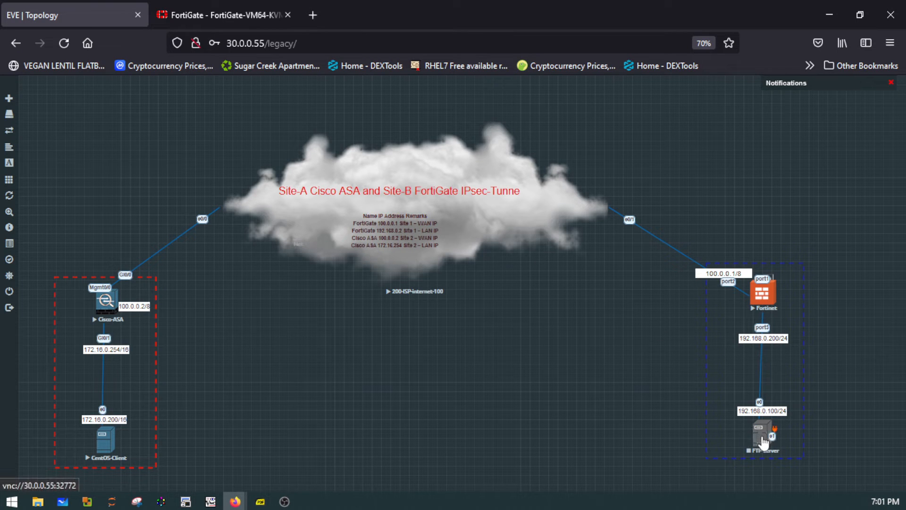
- Start the FTP-server node, reloading the topology page and repeating the start
{"action": "right_click", "coordinate": [764, 436]}
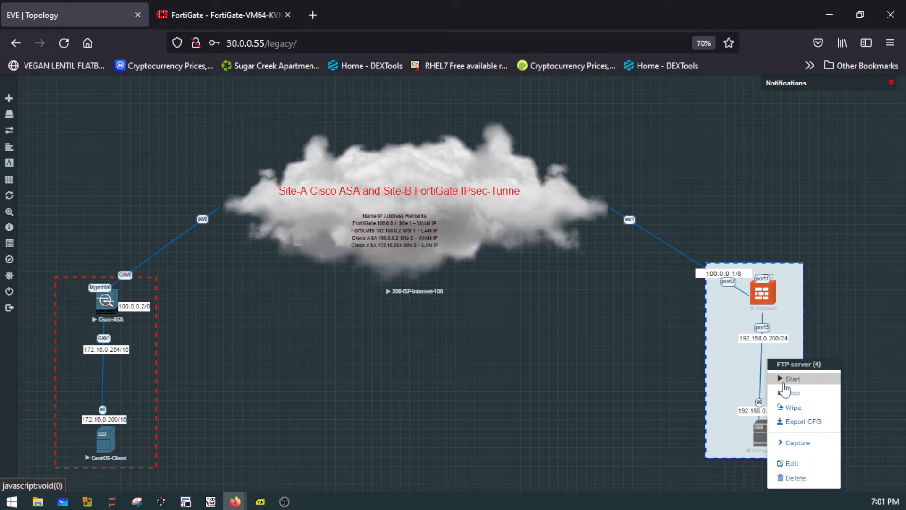
{"action": "left_click", "coordinate": [784, 382]}
{"action": "left_click", "coordinate": [655, 394]}
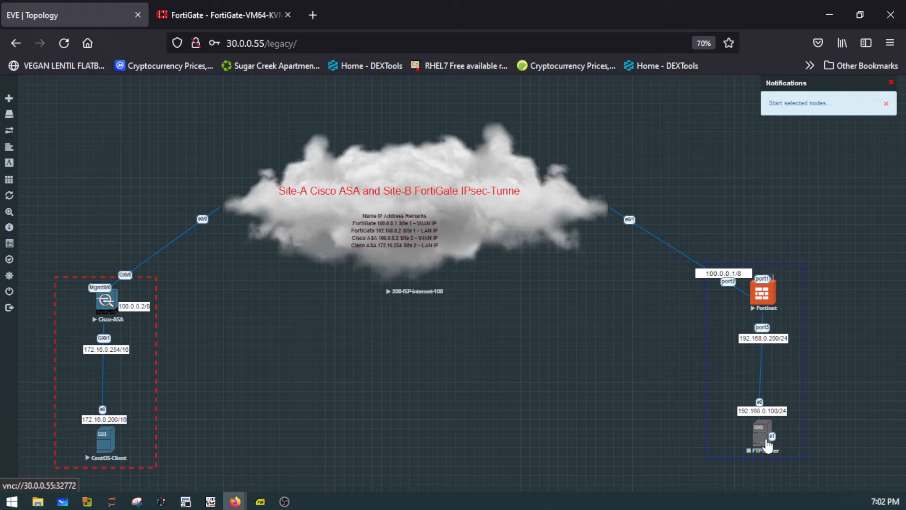
{"action": "left_click", "coordinate": [71, 49]}
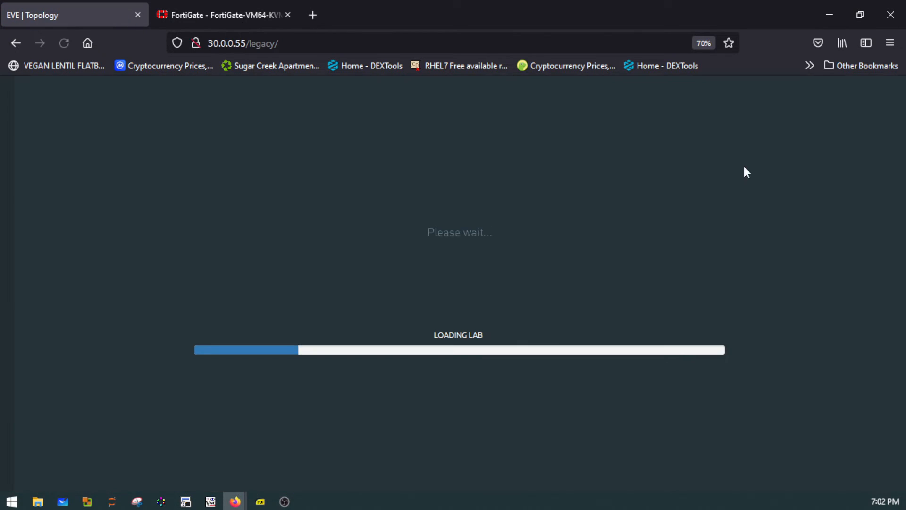
{"action": "right_click", "coordinate": [768, 443]}
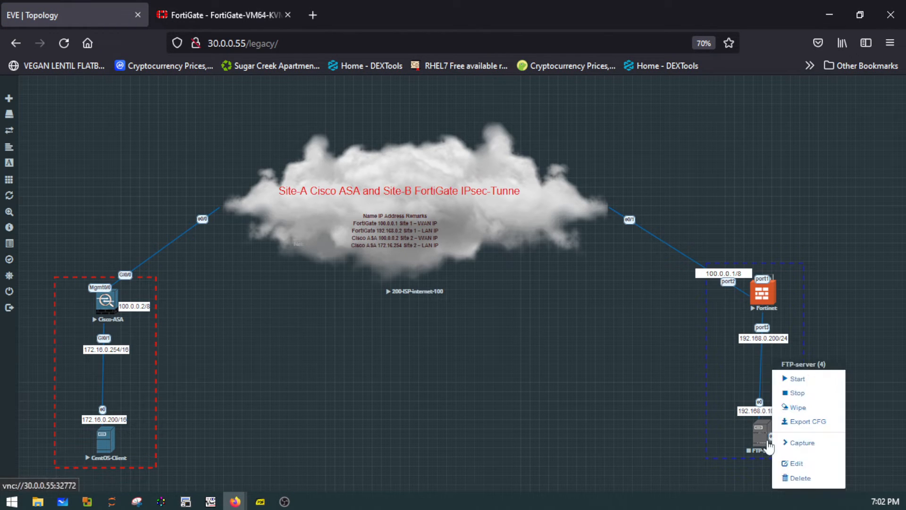
{"action": "left_click", "coordinate": [818, 384]}
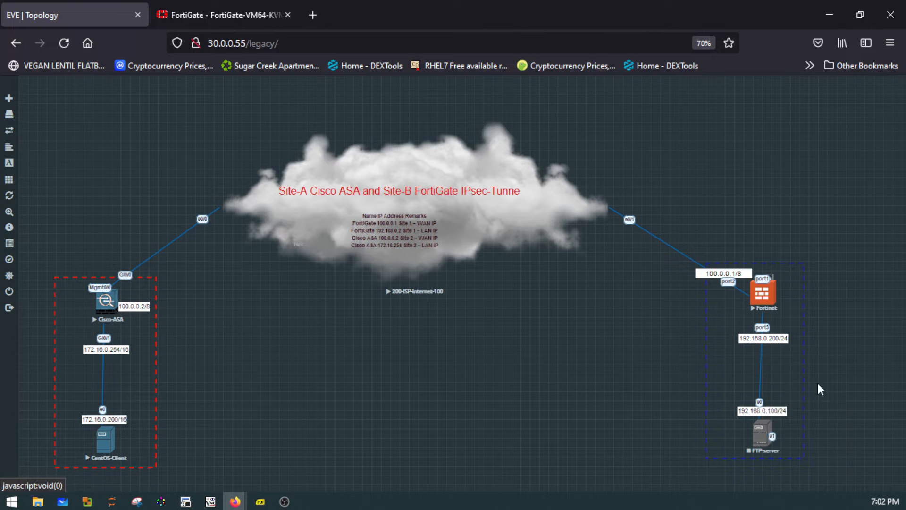
- Open the FTP-server console through the VNC link in the external viewer, and reposition its window over the topology
{"action": "left_click", "coordinate": [760, 428]}
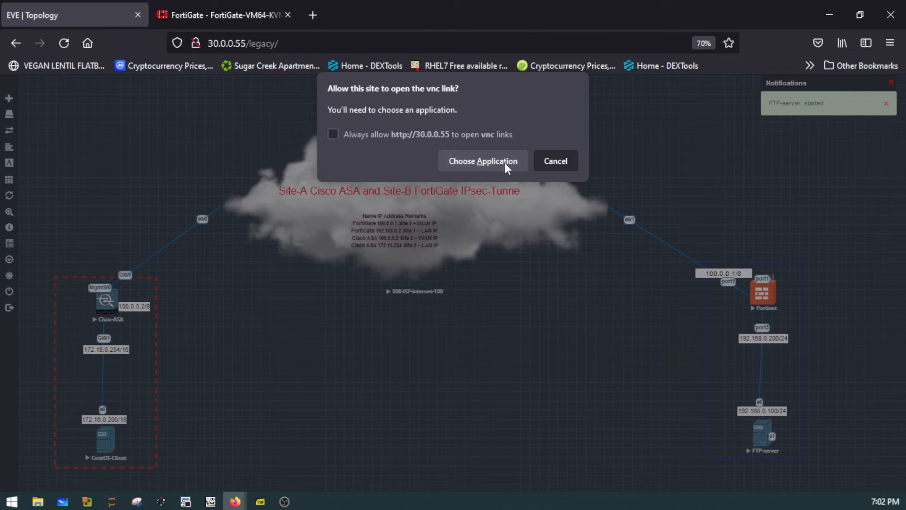
{"action": "left_click", "coordinate": [505, 162]}
{"action": "left_click", "coordinate": [499, 235]}
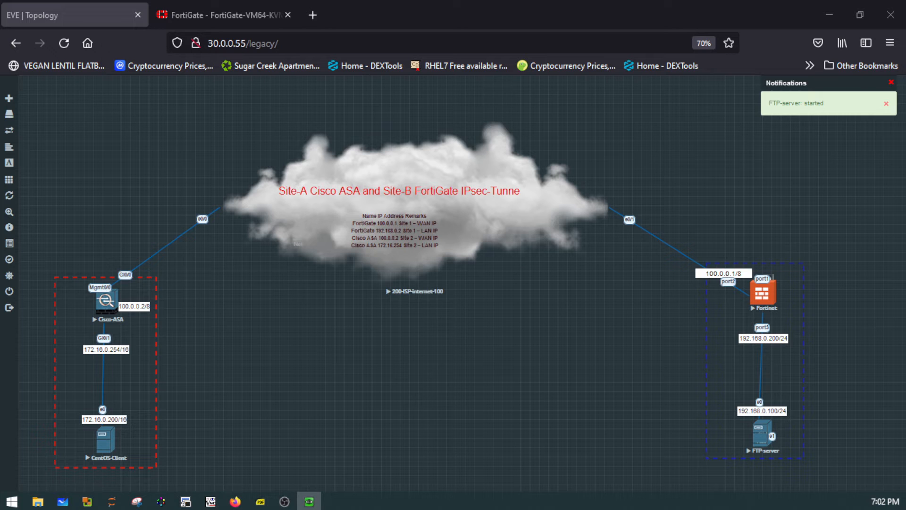
{"action": "left_click_drag", "start_coordinate": [284, 98], "coordinate": [532, 171]}
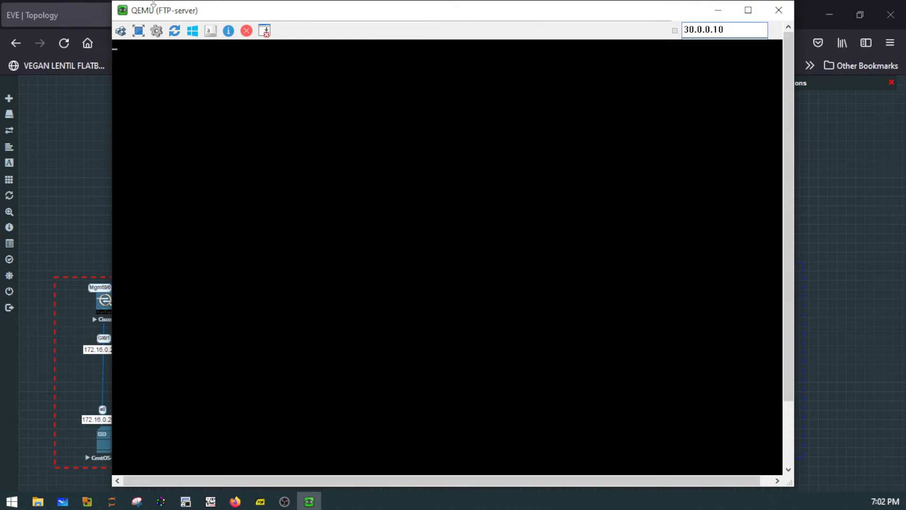
{"action": "left_click_drag", "start_coordinate": [112, 2], "coordinate": [219, 141]}
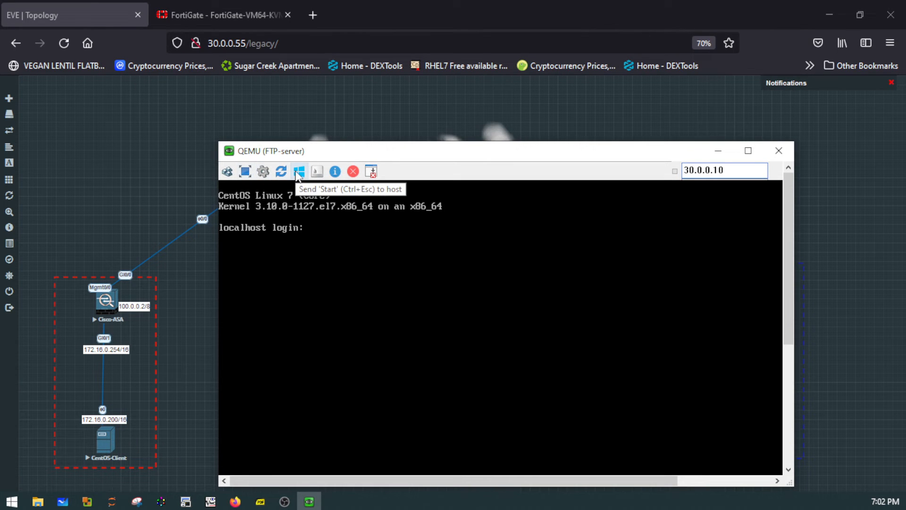
- Scale the FTP-server VNC viewer to 85% and move its window lower over the topology
{"action": "left_click", "coordinate": [263, 170]}
{"action": "left_click", "coordinate": [584, 294]}
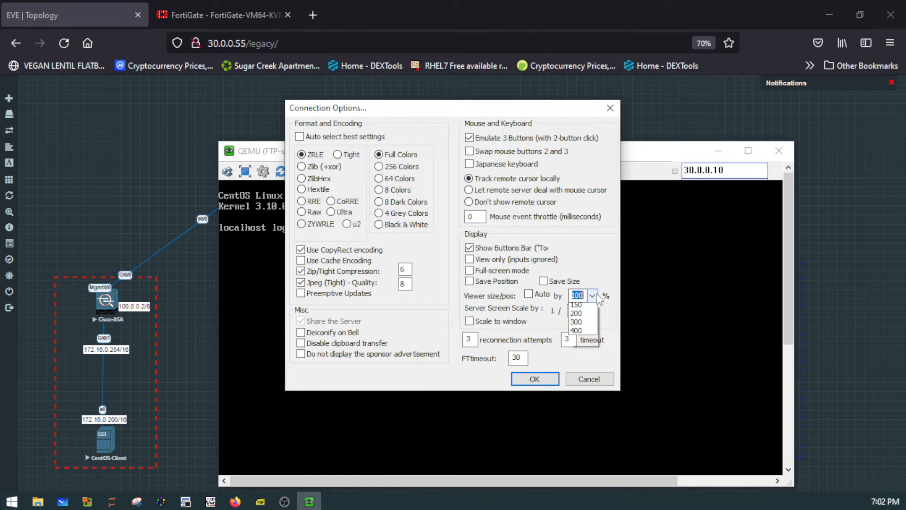
{"action": "left_click", "coordinate": [574, 343]}
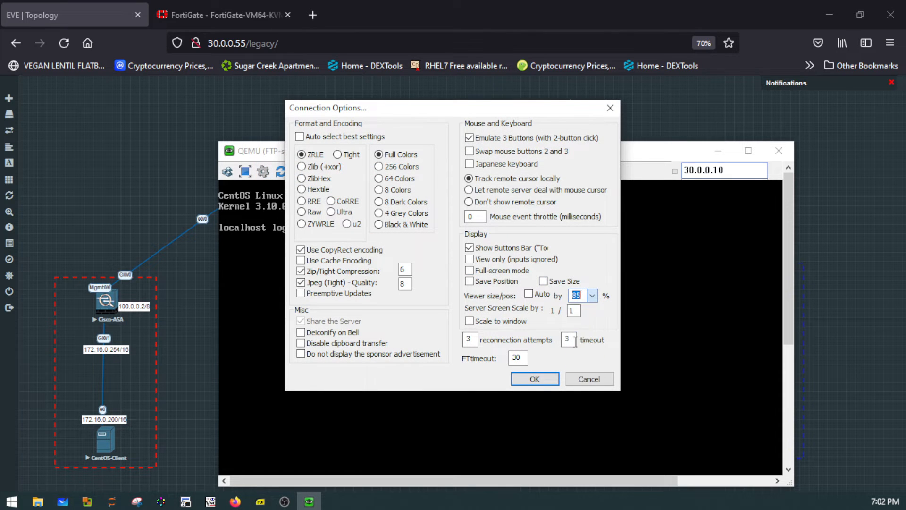
{"action": "left_click", "coordinate": [533, 378]}
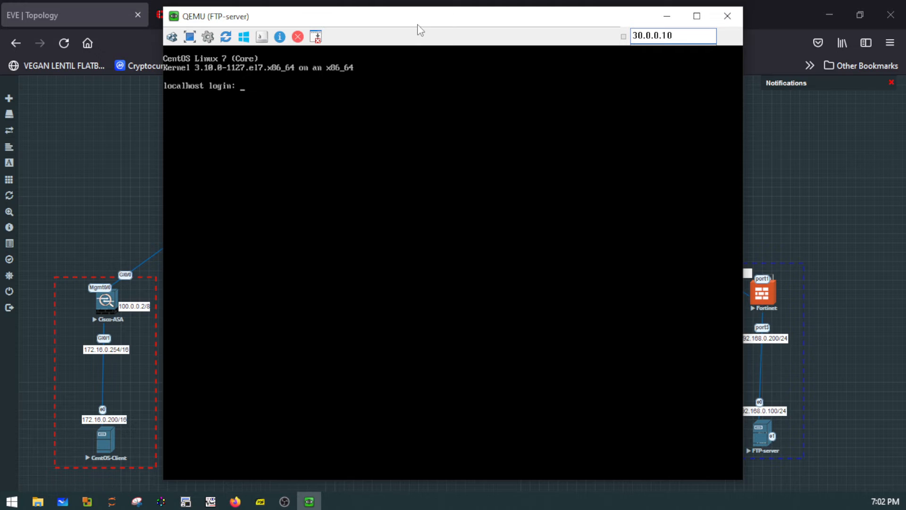
{"action": "left_click_drag", "start_coordinate": [407, 21], "coordinate": [388, 38]}
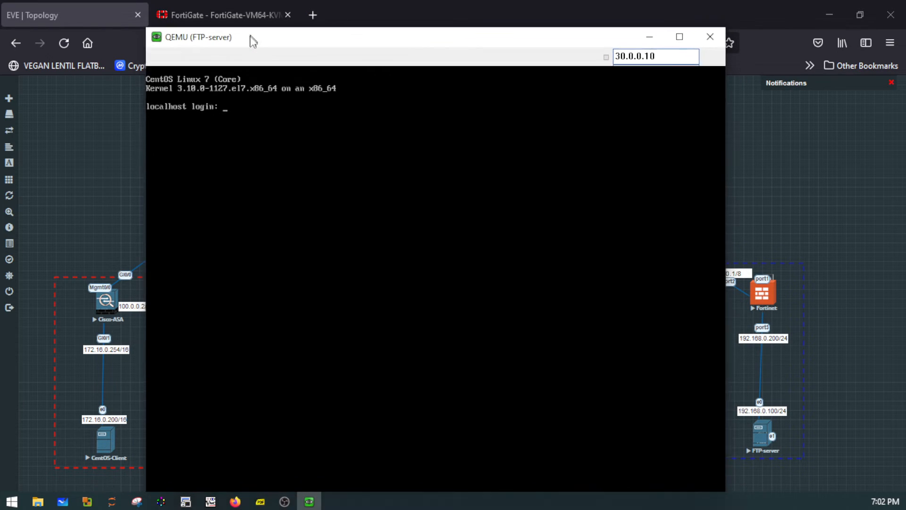
{"action": "left_click_drag", "start_coordinate": [253, 38], "coordinate": [246, 208]}
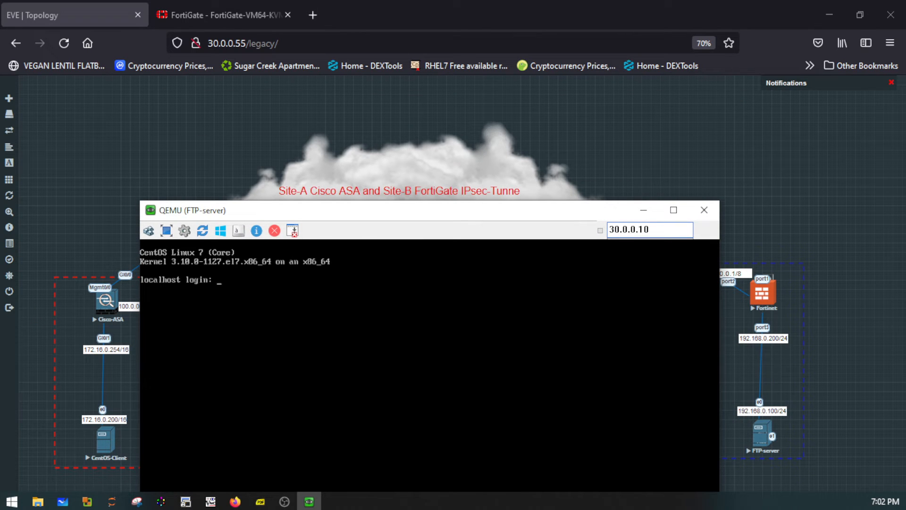
- Log in to the FTP-server console as root with the account password
{"action": "key", "text": "Return"}
{"action": "key", "text": "Return"}
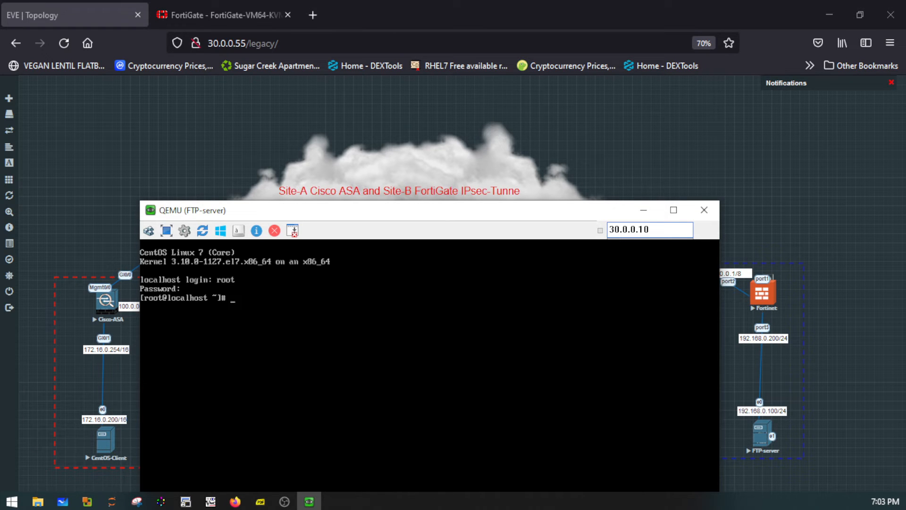
{"action": "key", "text": "Return"}
{"action": "key", "text": "Return"}
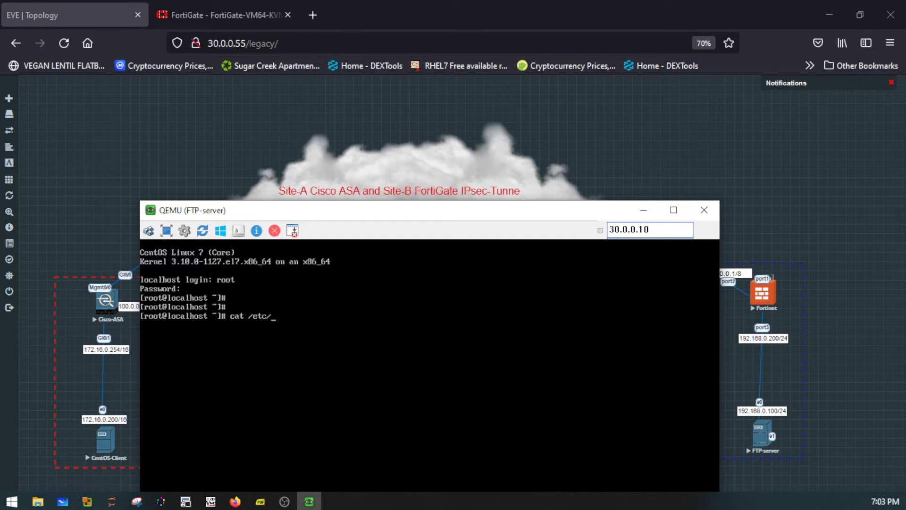
- Display the server's operating system details with "cat /etc/os-release", and clear the terminal
{"action": "type", "text": "cat /etc/os-release"}
{"action": "key", "text": "Return"}
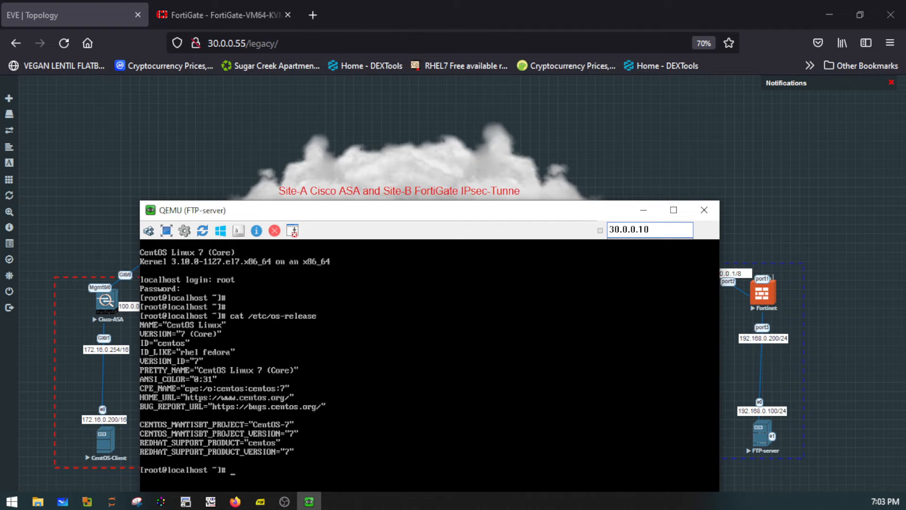
{"action": "type", "text": "cler"}
{"action": "key", "text": "Return"}
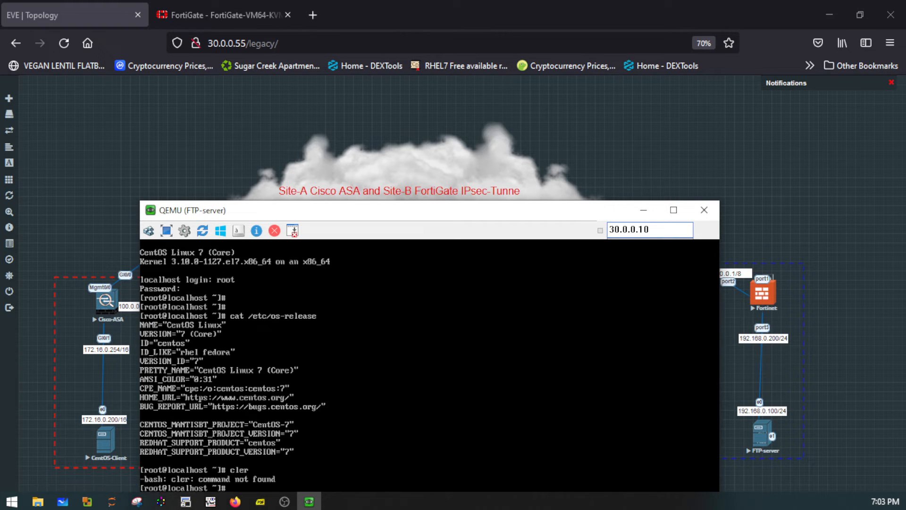
{"action": "key", "text": "ctrl+l"}
{"action": "key", "text": "Return"}
{"action": "key", "text": "Return"}
{"action": "key", "text": "Return"}
{"action": "key", "text": "Return"}
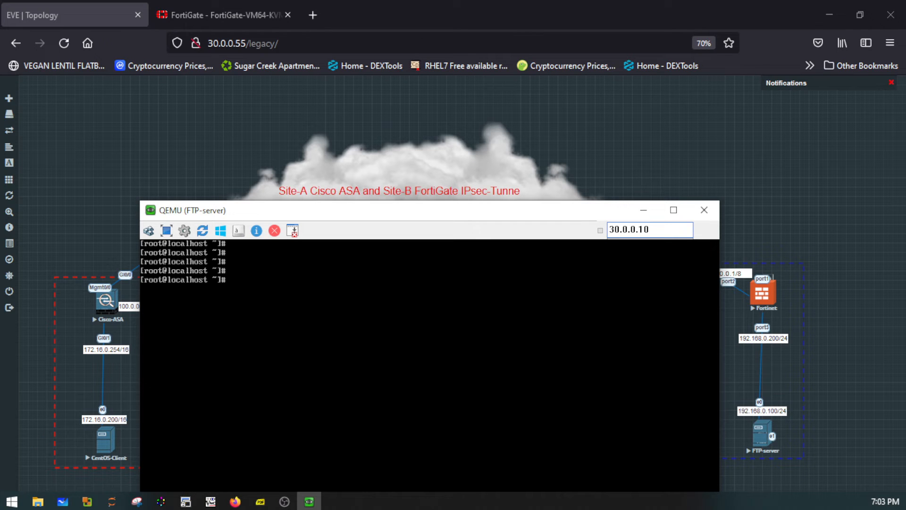
- Run "nmcli" to check the server's interface addresses, bring the full output into view, and close the console window
{"action": "type", "text": "nmcli"}
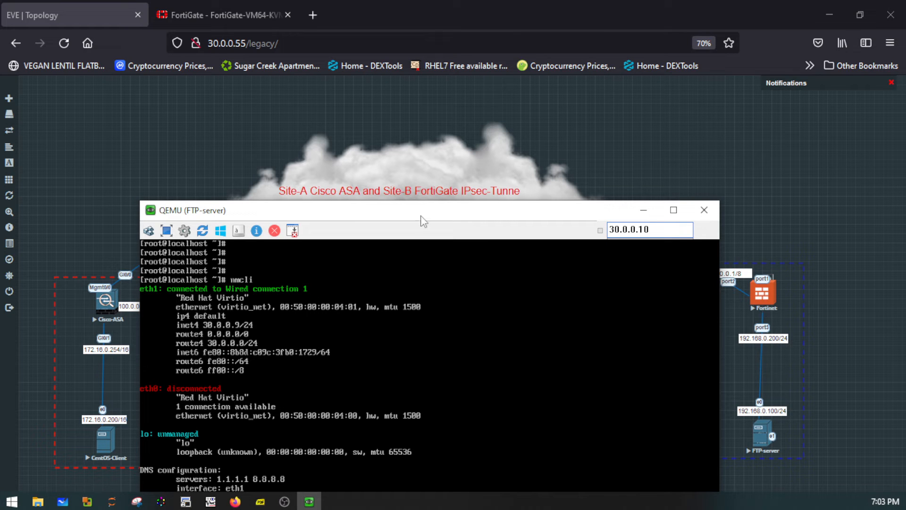
{"action": "left_click_drag", "start_coordinate": [406, 214], "coordinate": [353, 129]}
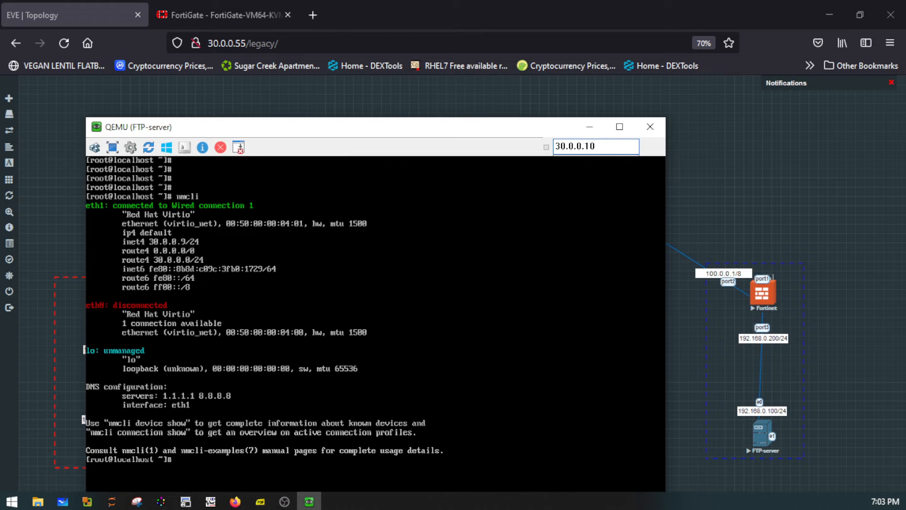
{"action": "left_click_drag", "start_coordinate": [372, 128], "coordinate": [352, 106]}
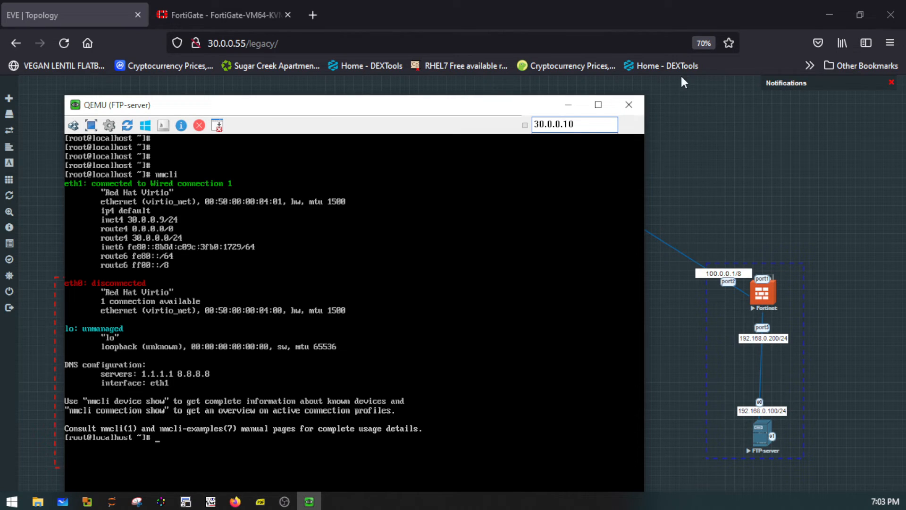
{"action": "left_click", "coordinate": [628, 106]}
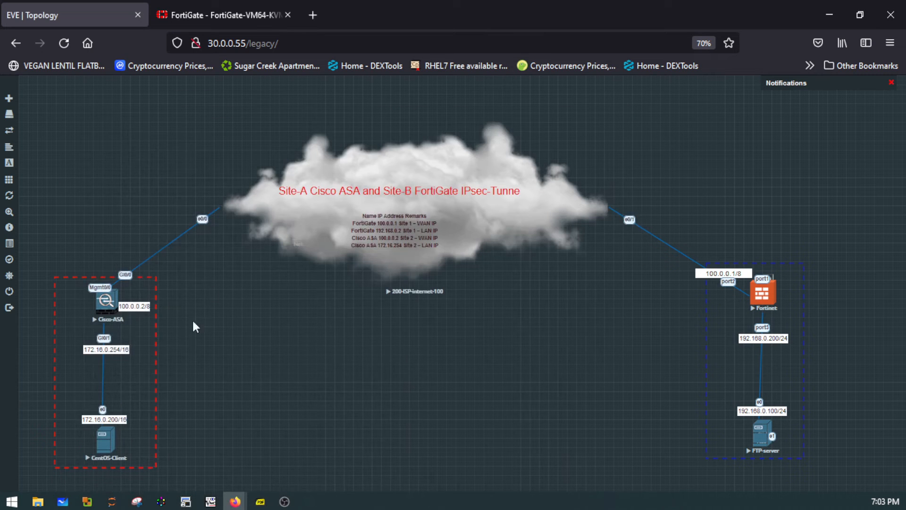
- Switch to SecureCRT and open an SSH2 connection to the FTP server at 30.0.0.9 on port 22
{"action": "left_click", "coordinate": [191, 503]}
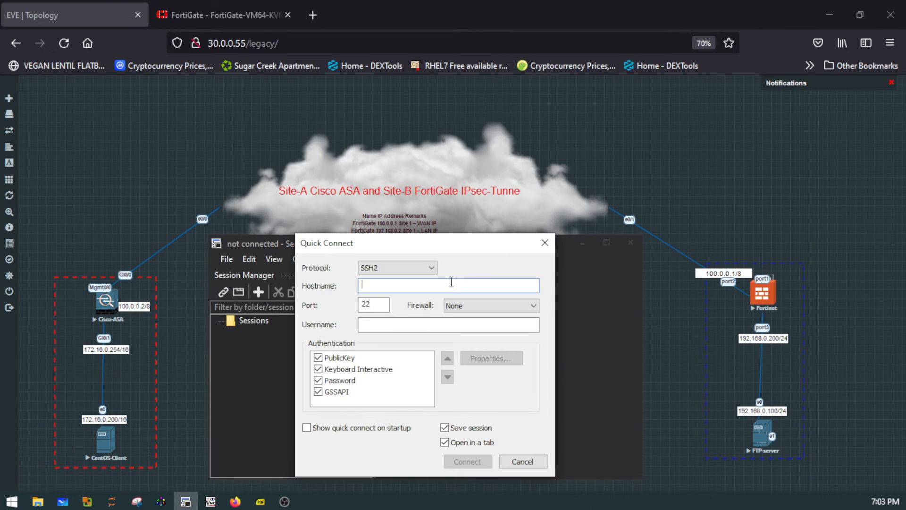
{"action": "type", "text": "30.0.0.9"}
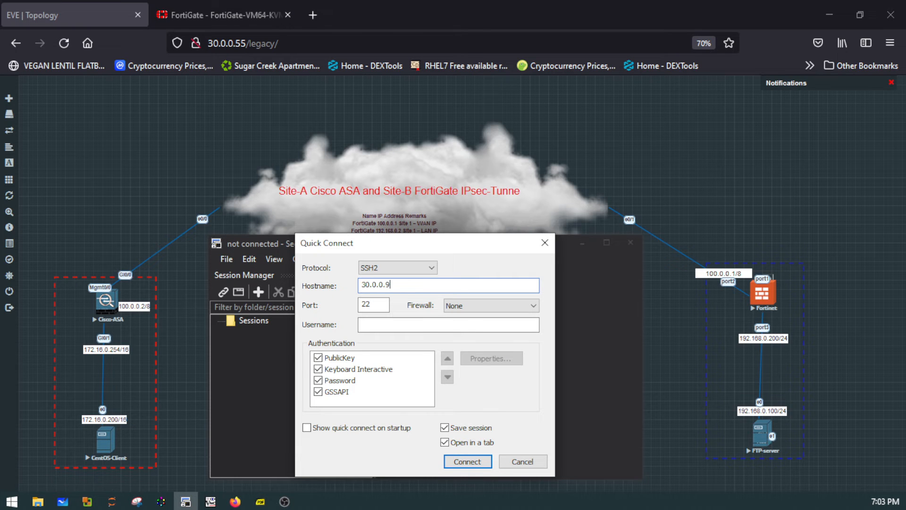
{"action": "key", "text": "Return"}
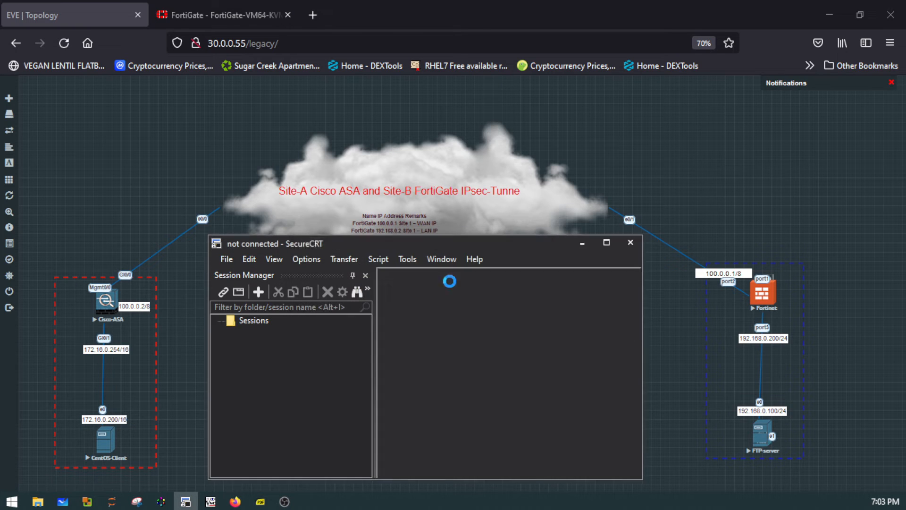
{"action": "key", "text": "Return"}
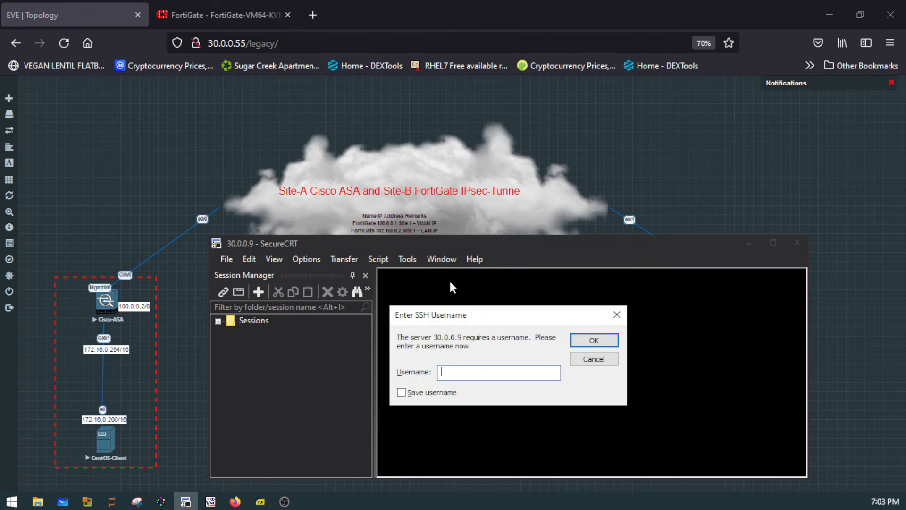
- Log in to the SSH session as root with the account password
{"action": "key", "text": "Return"}
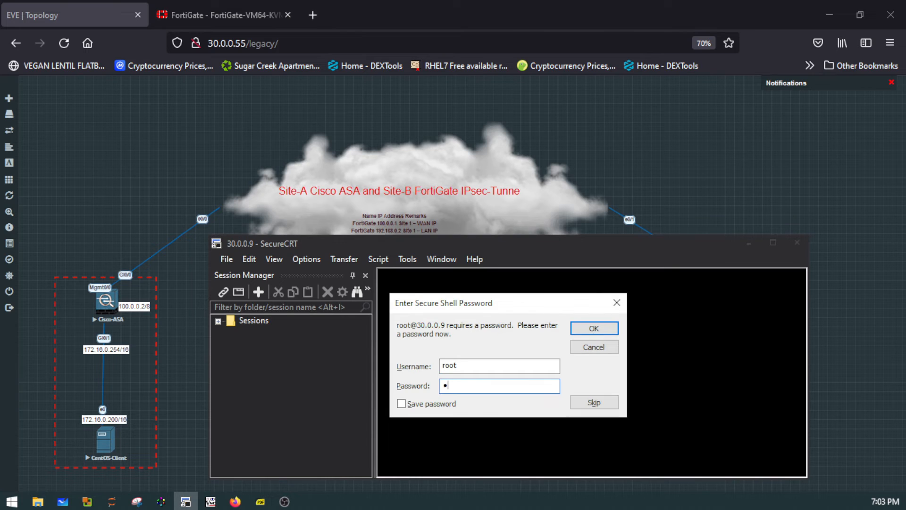
{"action": "key", "text": "Return"}
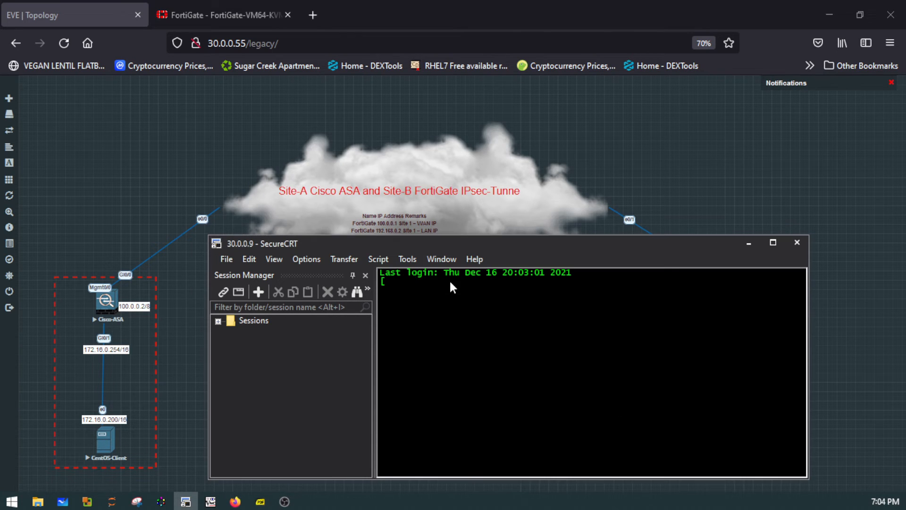
- Close the session manager, then move the terminal window up over the topology and enlarge it
{"action": "left_click", "coordinate": [364, 275]}
{"action": "left_click_drag", "start_coordinate": [387, 242], "coordinate": [357, 227]}
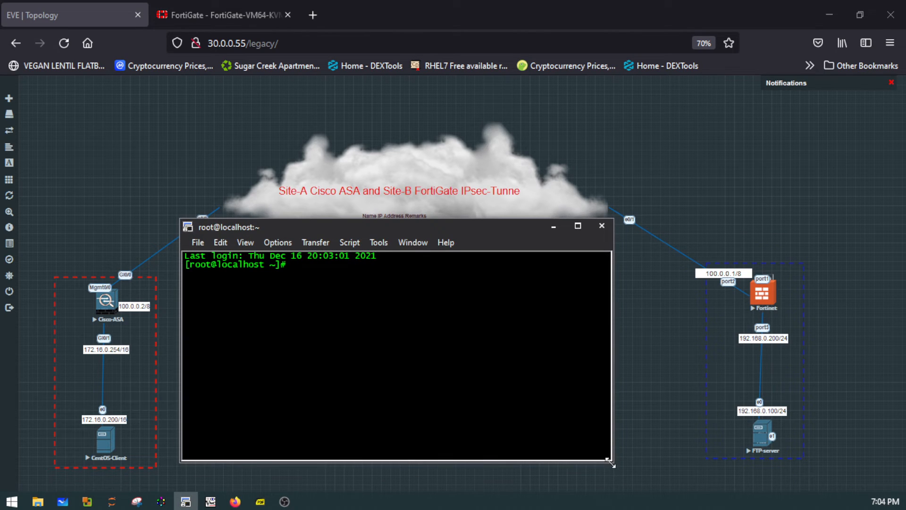
{"action": "left_click_drag", "start_coordinate": [612, 460], "coordinate": [664, 490]}
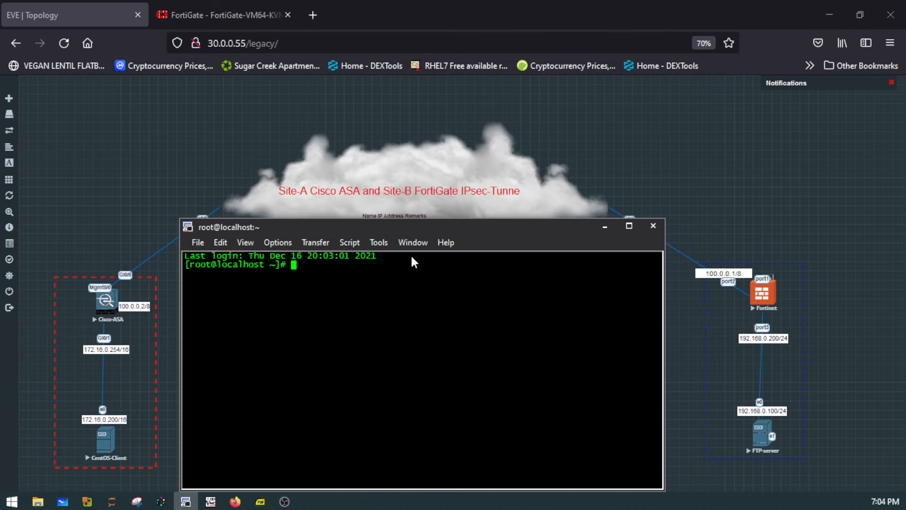
{"action": "left_click_drag", "start_coordinate": [395, 224], "coordinate": [373, 113]}
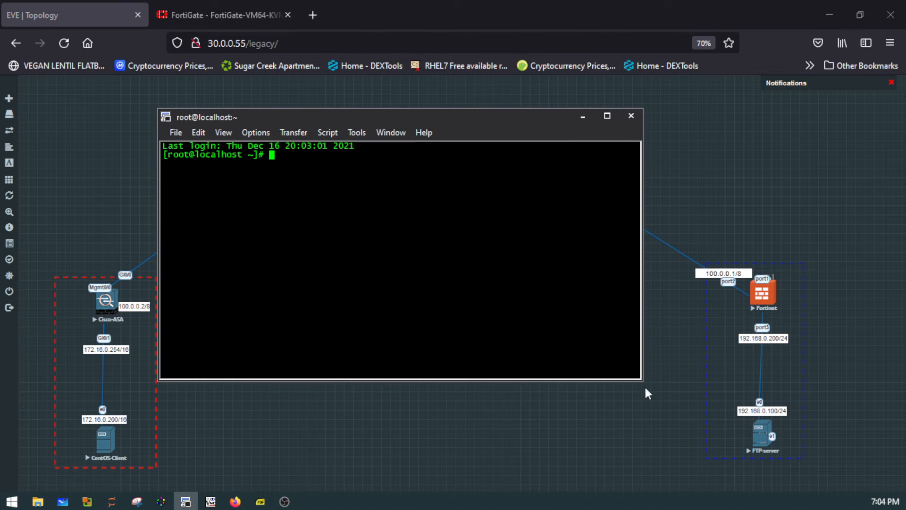
{"action": "left_click_drag", "start_coordinate": [643, 380], "coordinate": [638, 472]}
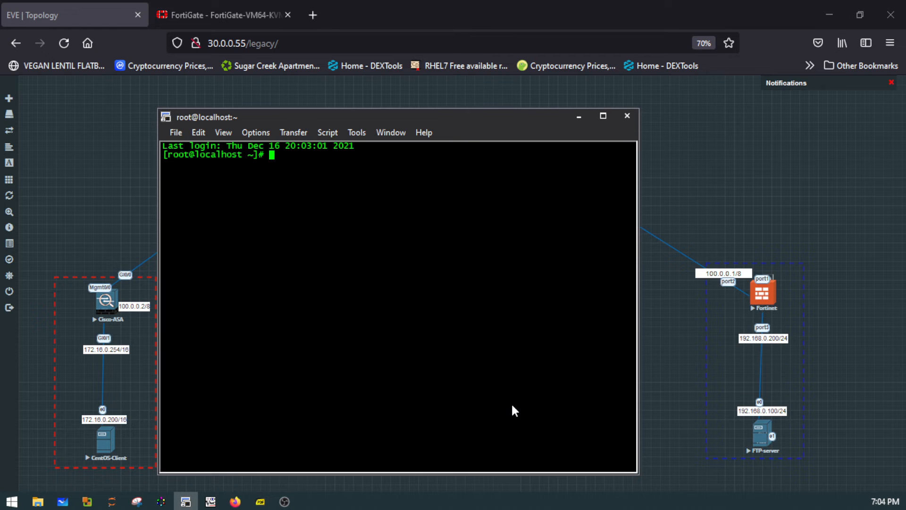
- Run "nmcli" to check the server's network interfaces, and clear the terminal
{"action": "type", "text": "nmcli"}
{"action": "key", "text": "Return"}
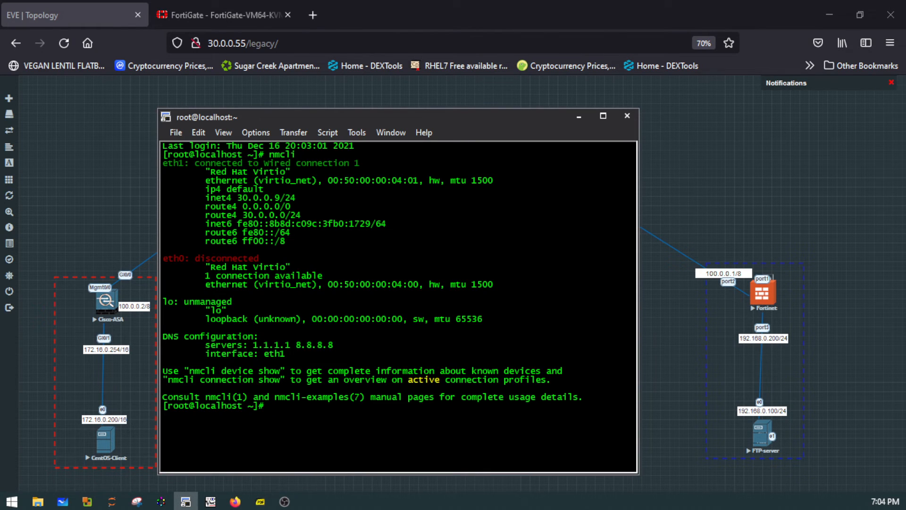
{"action": "type", "text": "clera"}
{"action": "key", "text": "Return"}
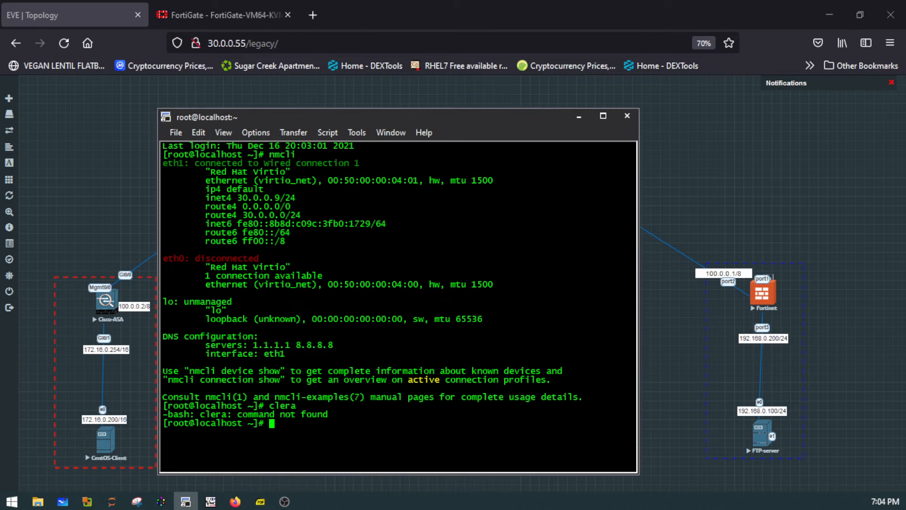
{"action": "type", "text": "clear"}
{"action": "key", "text": "Return"}
{"action": "key", "text": "Return"}
{"action": "key", "text": "Return"}
{"action": "key", "text": "Return"}
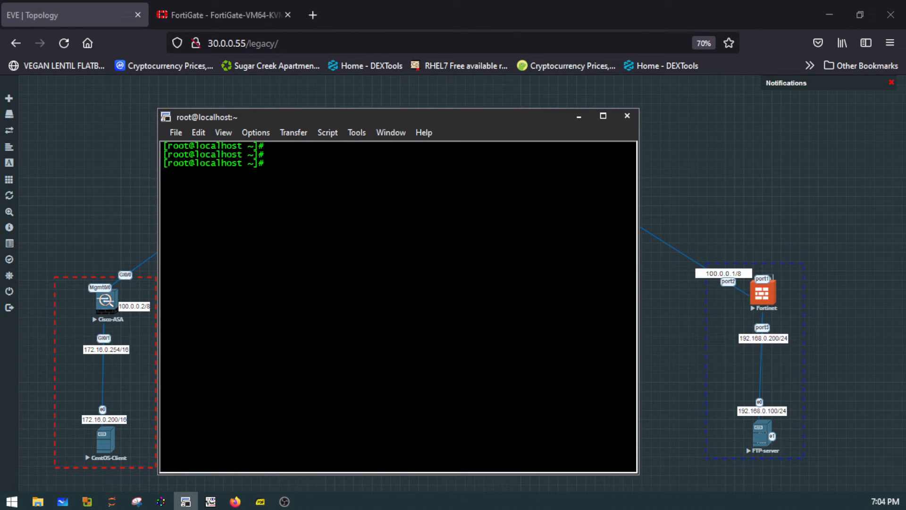
- Set the eth0 connection to manual IPv4 addressing with address 192.168.0.100/24 using "nmcli con mod"
{"action": "type", "text": "nmcli "}
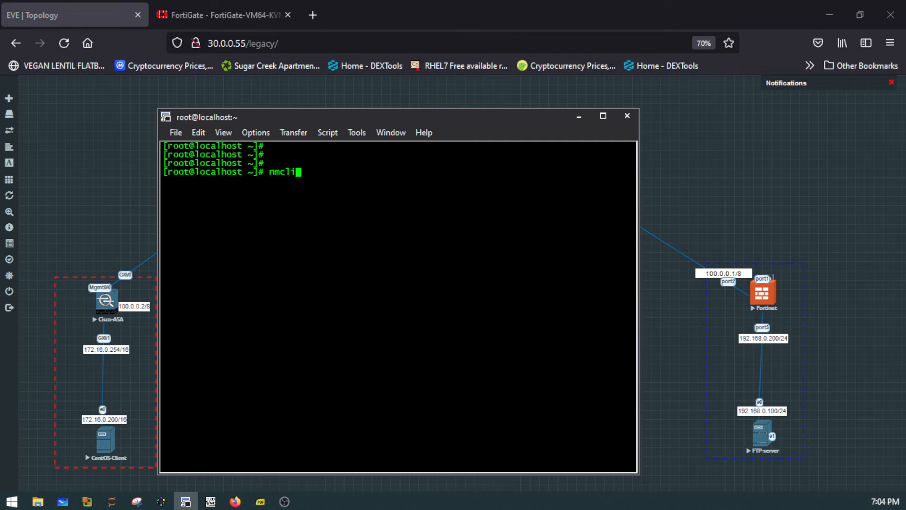
{"action": "type", "text": "con mod eth0 "}
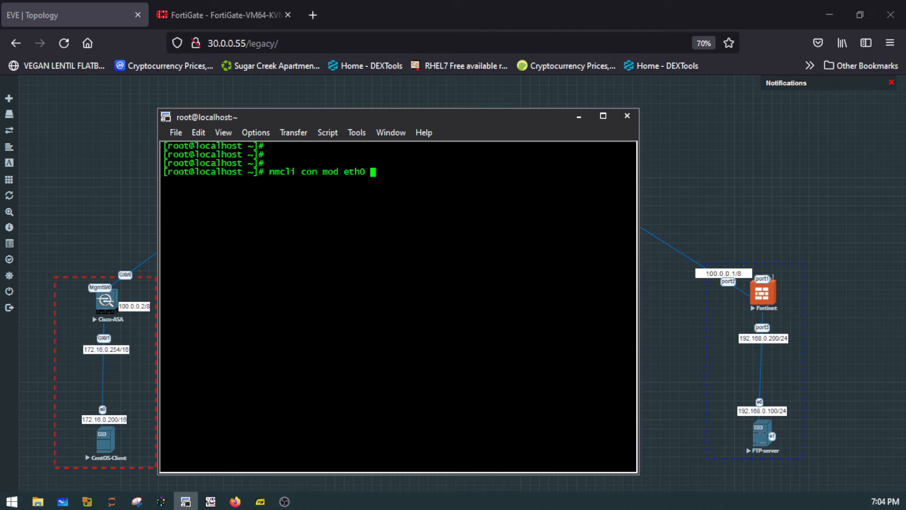
{"action": "type", "text": "ipv4.method"}
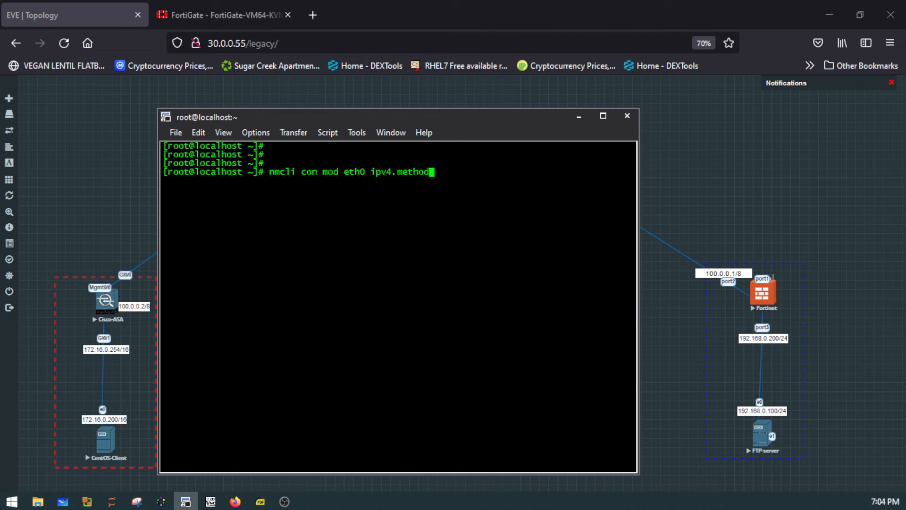
{"action": "type", "text": " manual ipv4.address"}
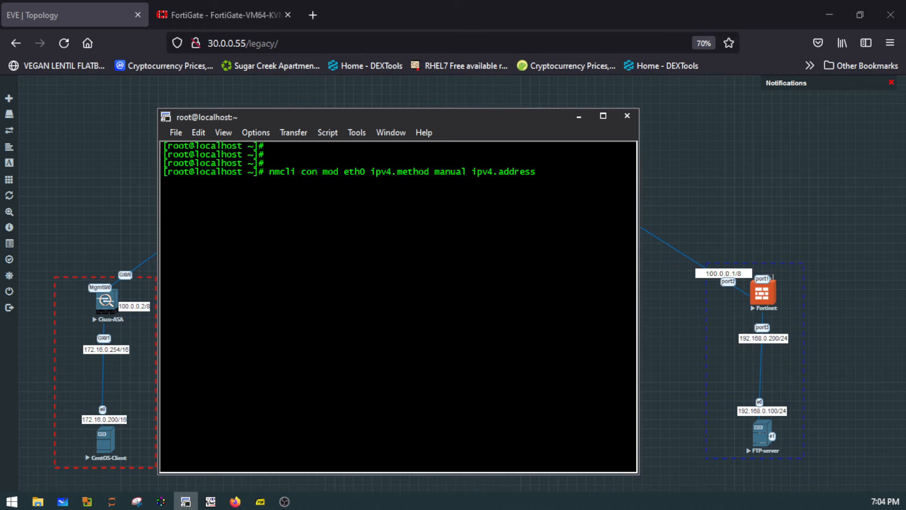
{"action": "type", "text": " 192.168.0.100/24"}
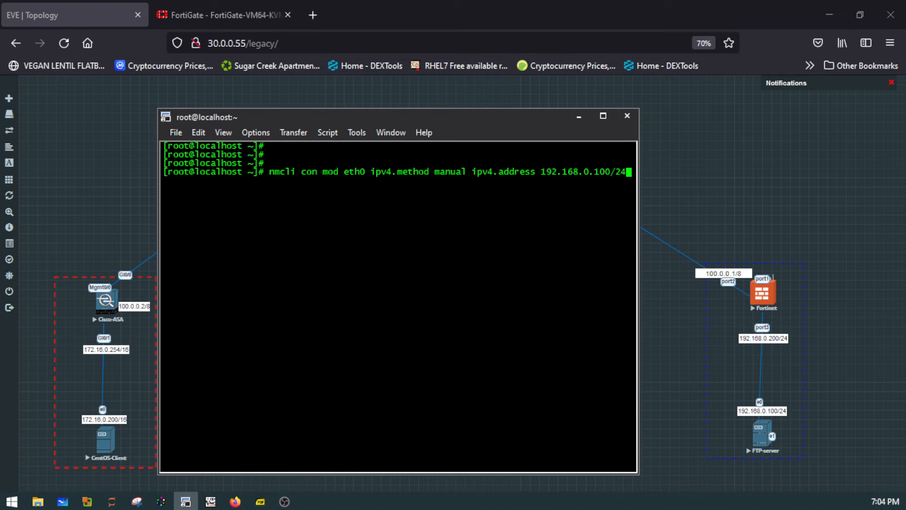
{"action": "key", "text": "Return"}
- Try to set eth0's IPv4 gateway to 192.168.0.200 with the command "nmlci com mod eth0 ipv4.gateway 192.168.0.200"
{"action": "type", "text": "n"}
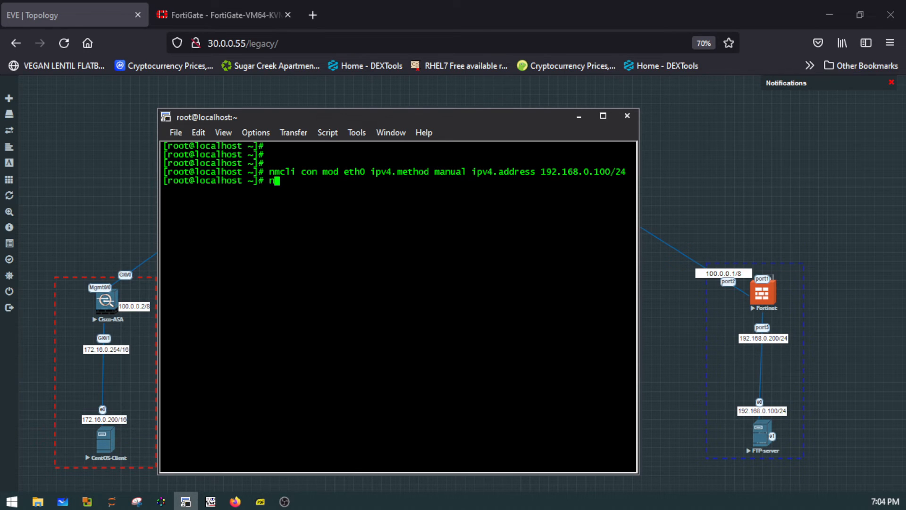
{"action": "type", "text": "mlci com mod etho"}
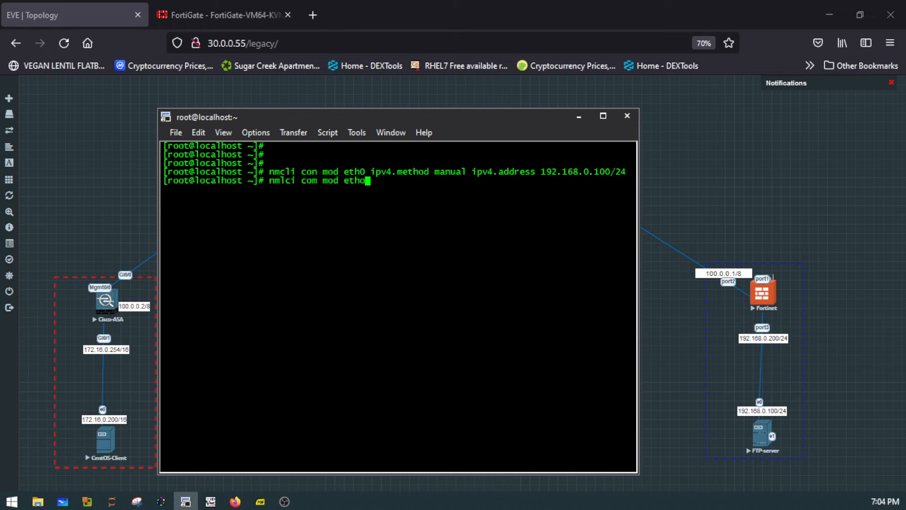
{"action": "key", "text": "BackSpace"}
{"action": "type", "text": "0 ipv4.gateway"}
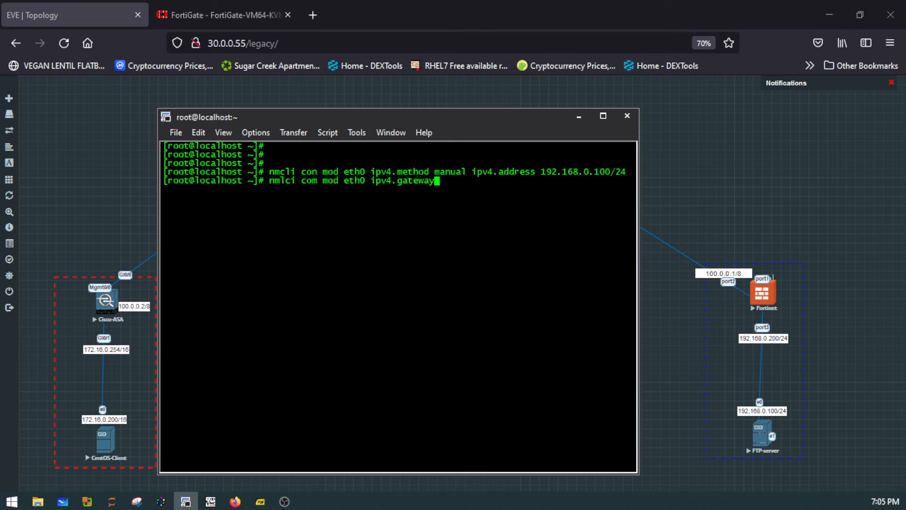
{"action": "type", "text": " 30"}
{"action": "type", "text": "0.1"}
{"action": "key", "text": "BackSpace"}
{"action": "key", "text": "BackSpace"}
{"action": "key", "text": "BackSpace"}
{"action": "key", "text": "BackSpace"}
{"action": "key", "text": "BackSpace"}
{"action": "key", "text": "BackSpace"}
{"action": "key", "text": "BackSpace"}
{"action": "type", "text": "192.168.0.200"}
{"action": "key", "text": "Return"}
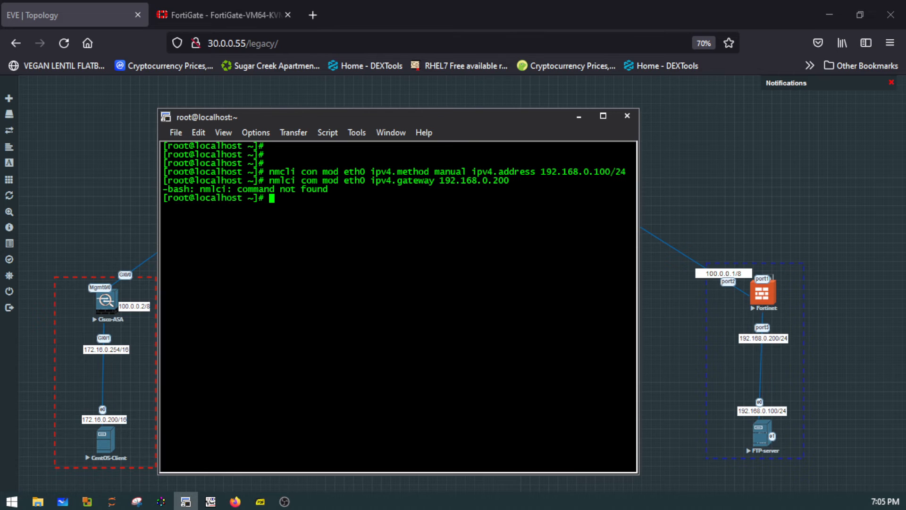
- Recall the gateway command, correct its program name to "nmcli", and run it again
{"action": "key", "text": "Up"}
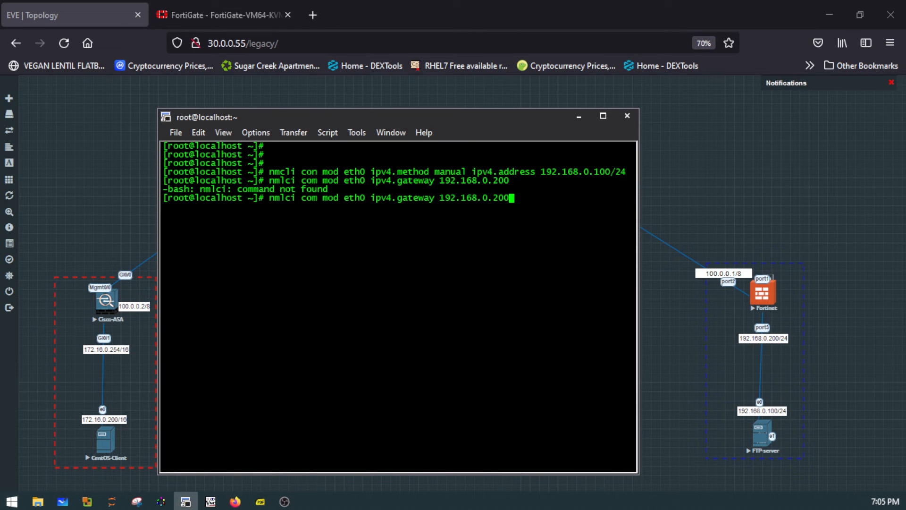
{"action": "key", "text": "Home"}
{"action": "type", "text": "nmcli"}
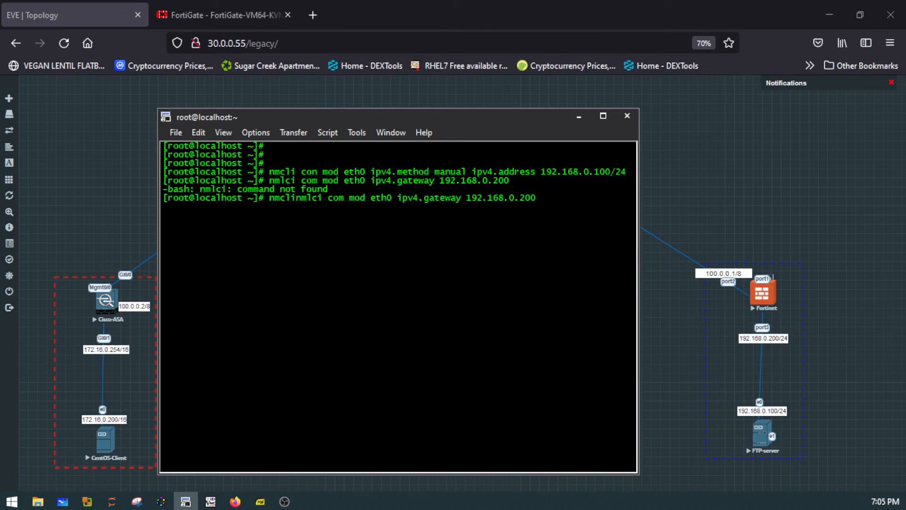
{"action": "key", "text": "Delete"}
{"action": "key", "text": "Delete"}
{"action": "key", "text": "Delete"}
{"action": "key", "text": "Delete"}
{"action": "key", "text": "Delete"}
{"action": "key", "text": "Return"}
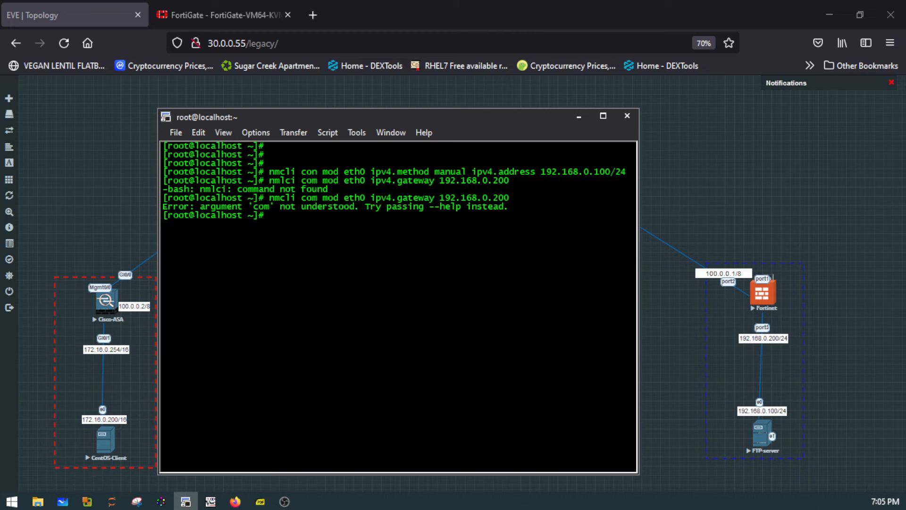
- Correct "com" to "con" in the recalled command and run it to set eth0's gateway to 192.168.0.200
{"action": "key", "text": "Up"}
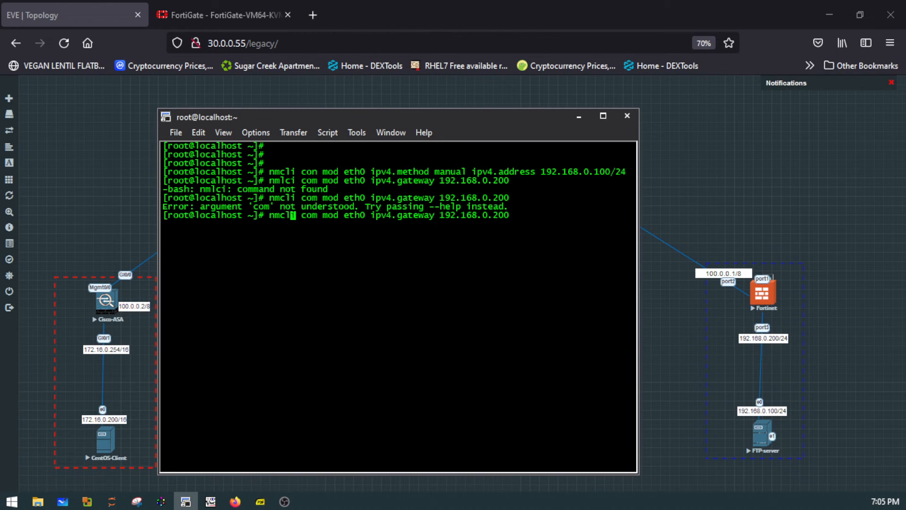
{"action": "key", "text": "Right"}
{"action": "key", "text": "Right"}
{"action": "key", "text": "Right"}
{"action": "key", "text": "Right"}
{"action": "key", "text": "Right"}
{"action": "key", "text": "BackSpace"}
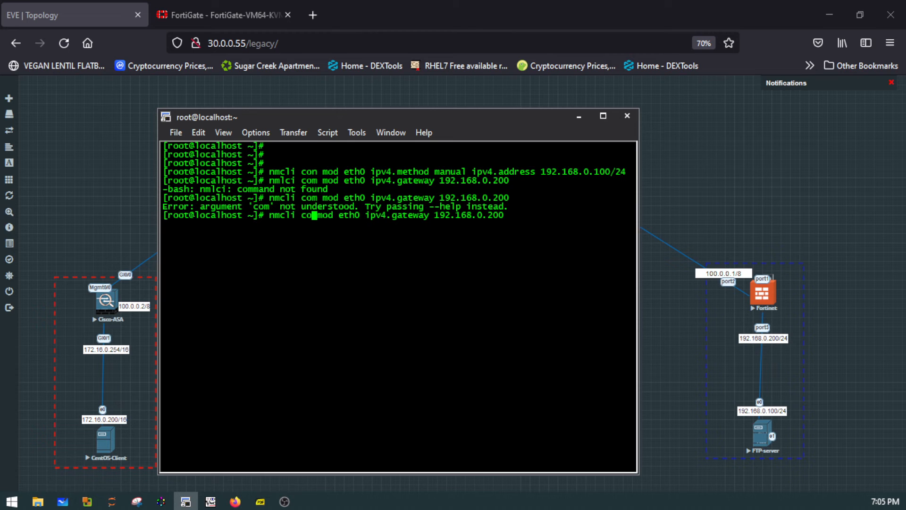
{"action": "type", "text": "n"}
{"action": "key", "text": "Return"}
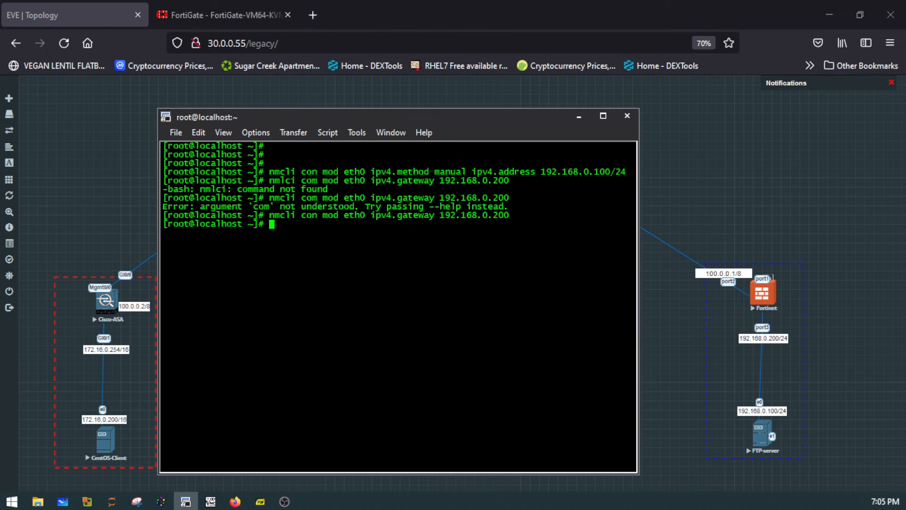
- Activate the eth0 connection with "nmcli con up eth0", and clear the terminal
{"action": "type", "text": "nmcli con up eth"}
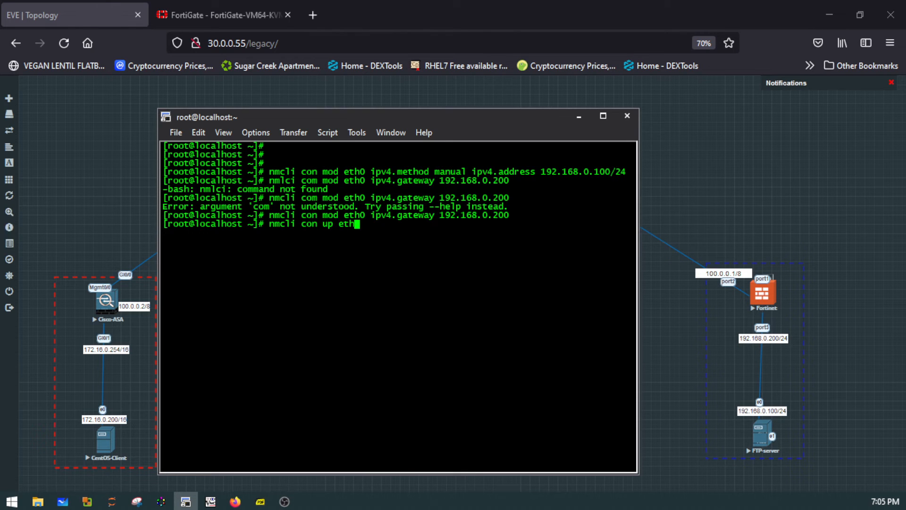
{"action": "type", "text": "0"}
{"action": "key", "text": "Return"}
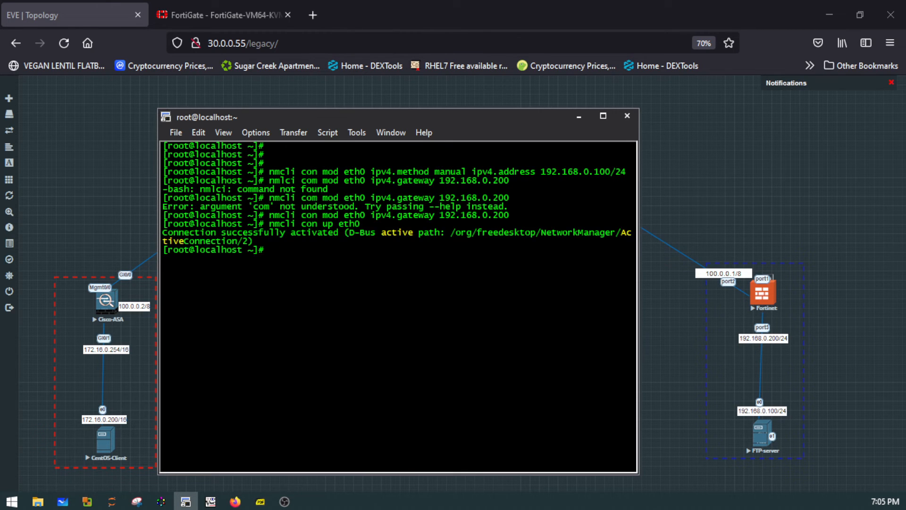
{"action": "type", "text": "clear"}
{"action": "key", "text": "Return"}
{"action": "key", "text": "Return"}
{"action": "key", "text": "Return"}
- Run "nmcli" to verify the new eth0 configuration, and clear the terminal
{"action": "type", "text": "n"}
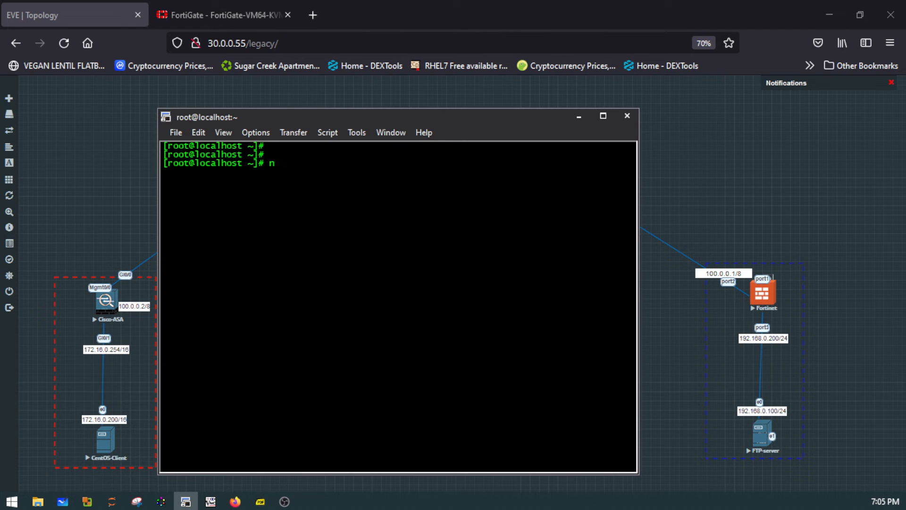
{"action": "type", "text": "mcli"}
{"action": "key", "text": "Return"}
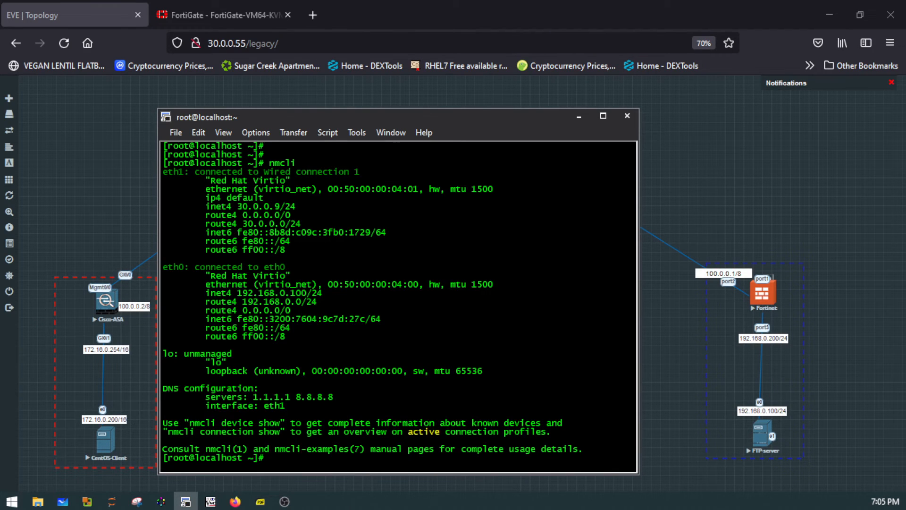
{"action": "type", "text": "clear"}
{"action": "key", "text": "Return"}
{"action": "key", "text": "Return"}
{"action": "key", "text": "Return"}
{"action": "key", "text": "Return"}
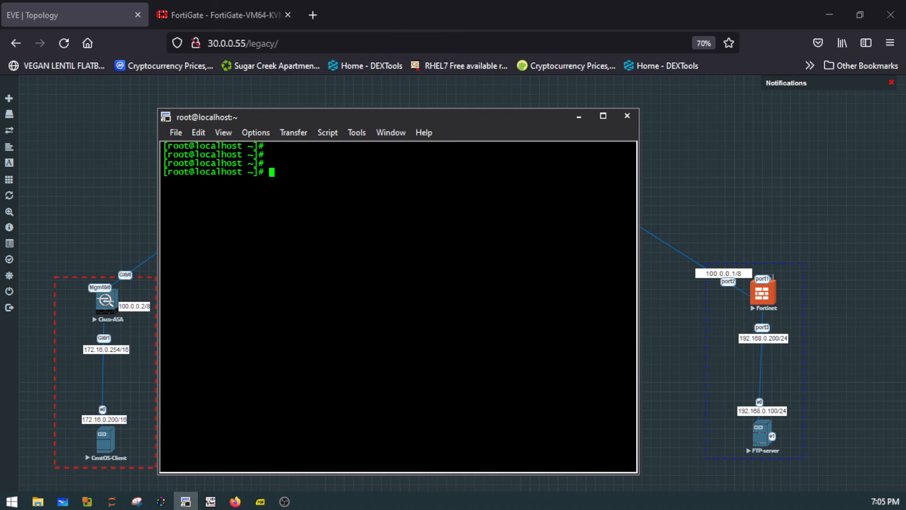
- Ping the FortiGate's LAN address 192.168.0.200 from the FTP server
{"action": "type", "text": "ping 192.168."}
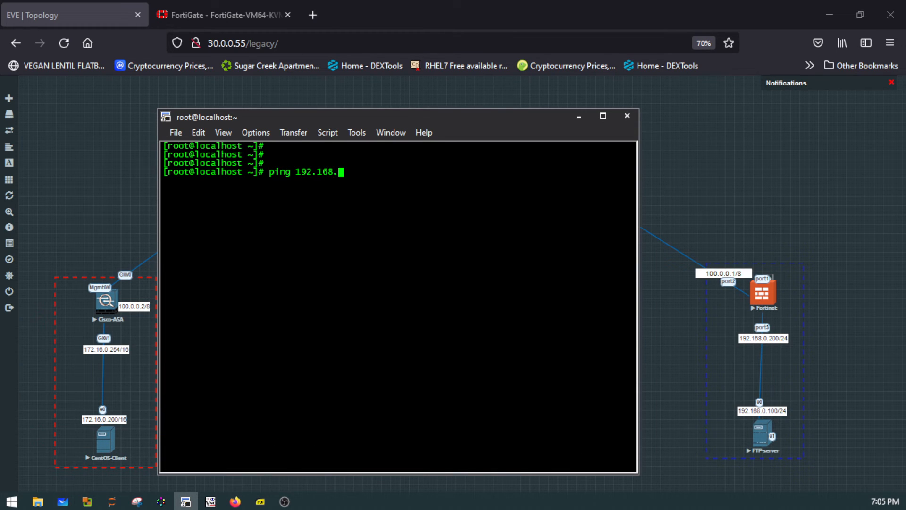
{"action": "type", "text": "0.200"}
{"action": "key", "text": "Return"}
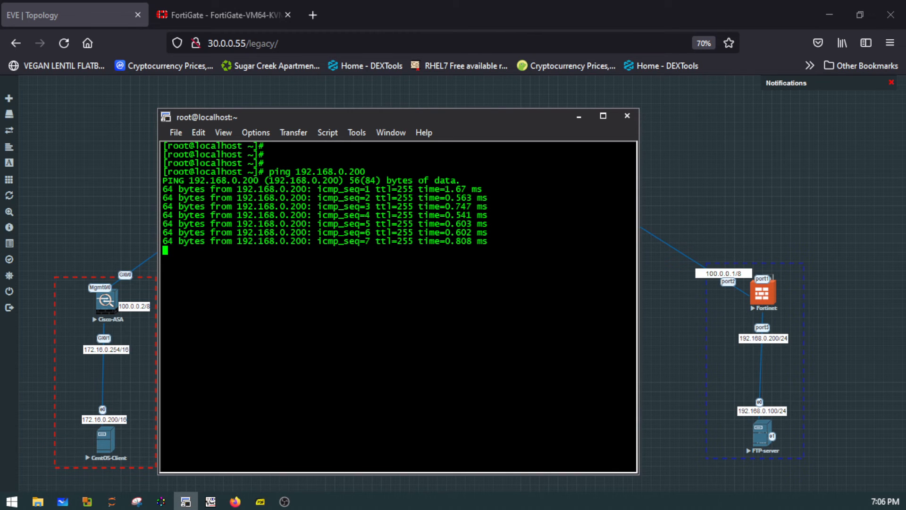
- Stop the running ping and clear the terminal
{"action": "key", "text": "ctrl+z"}
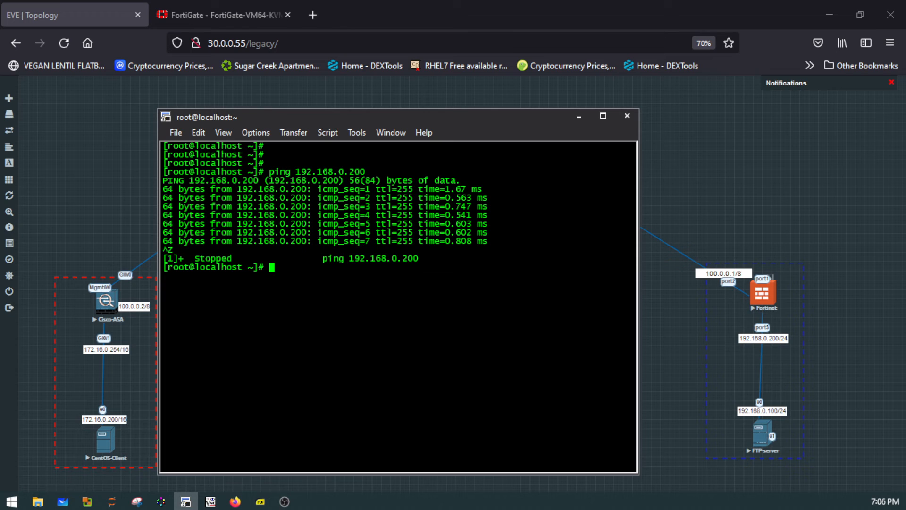
{"action": "type", "text": "clear"}
{"action": "key", "text": "Return"}
{"action": "key", "text": "Return"}
{"action": "key", "text": "Return"}
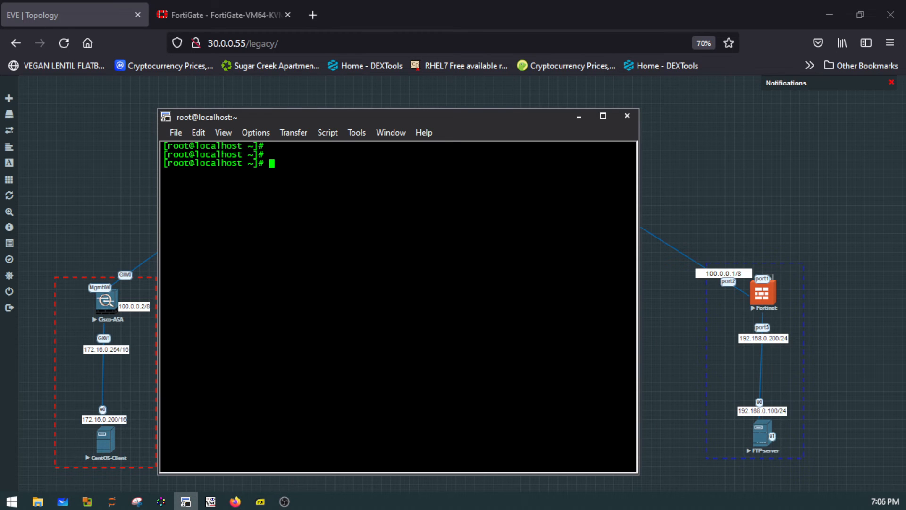
{"action": "key", "text": "Return"}
{"action": "key", "text": "Return"}
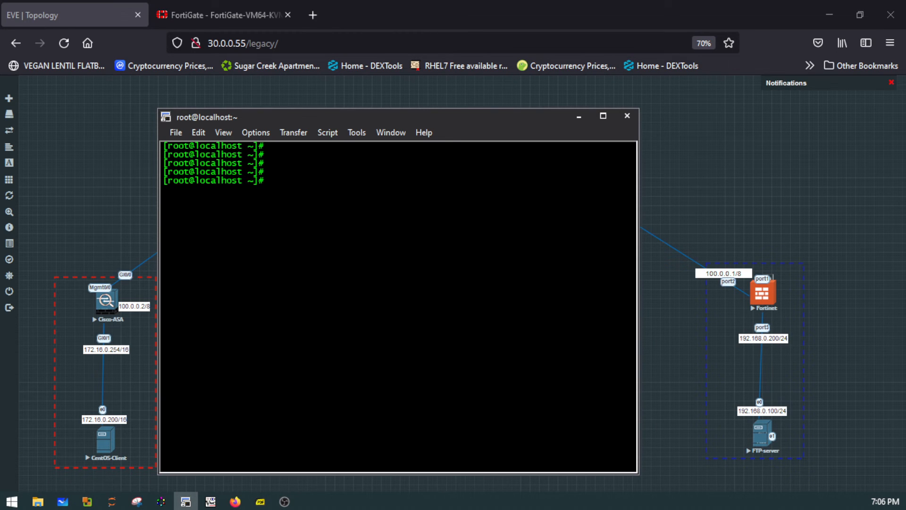
- Install the FTP server package with "yum install vsftpd -y", and clear the terminal
{"action": "type", "text": "yum install vsftpd "}
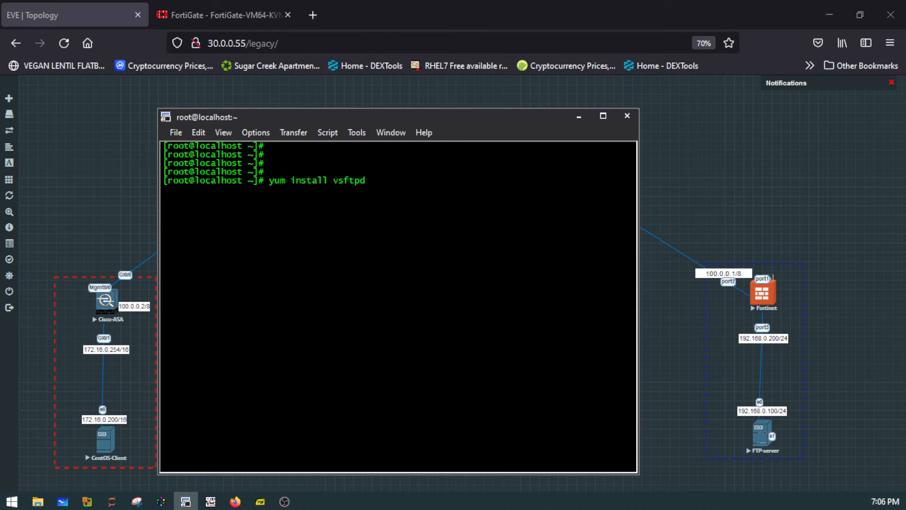
{"action": "type", "text": "-t"}
{"action": "type", "text": "y"}
{"action": "key", "text": "Return"}
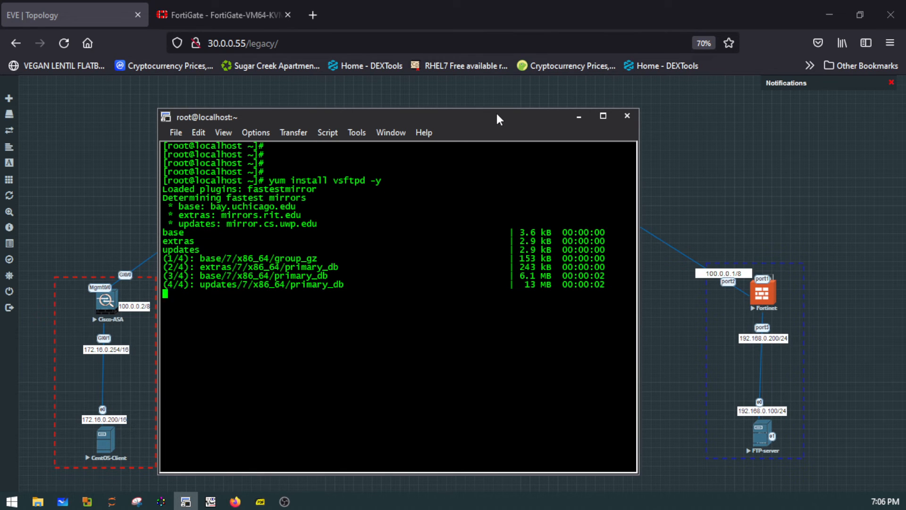
{"action": "left_click_drag", "start_coordinate": [497, 114], "coordinate": [489, 206]}
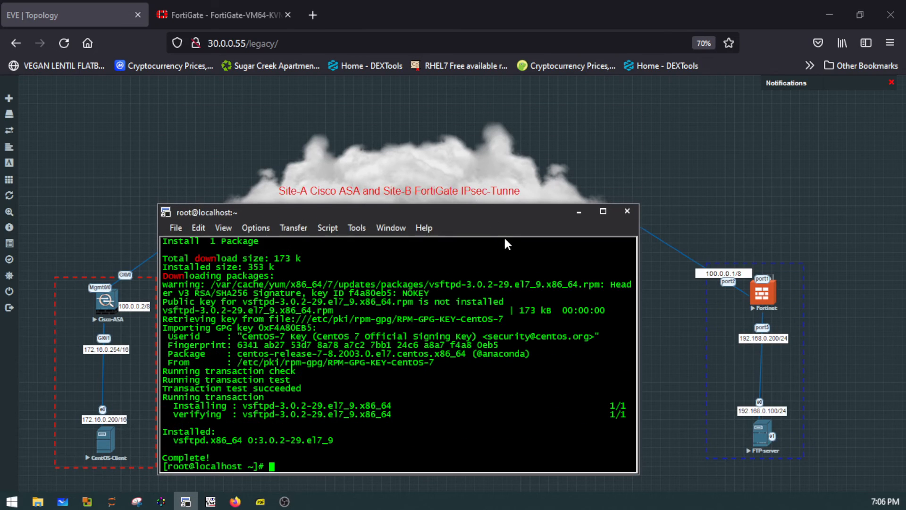
{"action": "left_click_drag", "start_coordinate": [498, 204], "coordinate": [505, 110]}
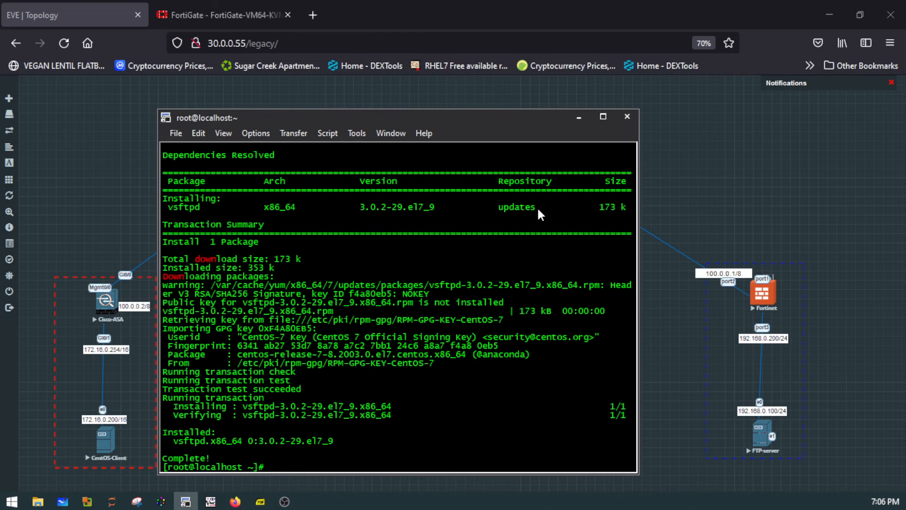
{"action": "type", "text": "lear"}
{"action": "key", "text": "Return"}
{"action": "key", "text": "Return"}
{"action": "key", "text": "Return"}
{"action": "key", "text": "Return"}
{"action": "key", "text": "Return"}
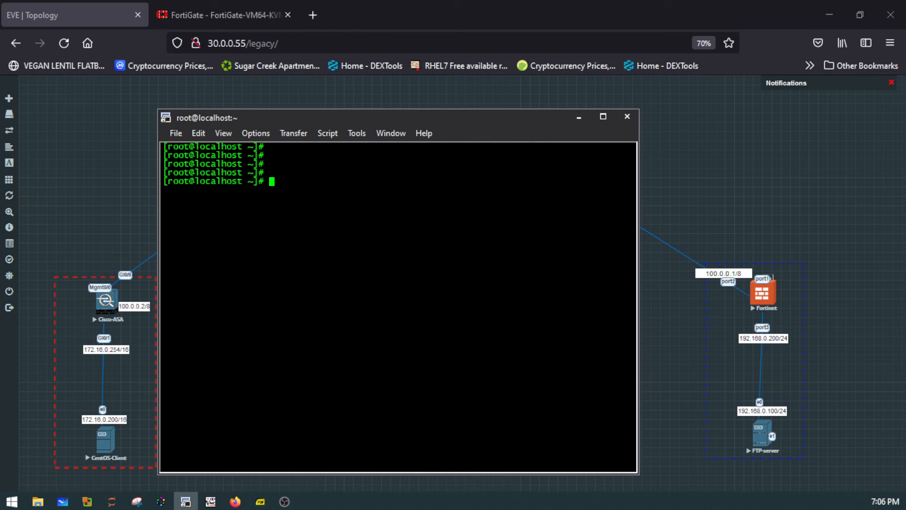
- Query the installed vsftpd package with "rpmquery vsftpd"
{"action": "type", "text": "rpmquery vsftpd"}
{"action": "key", "text": "Return"}
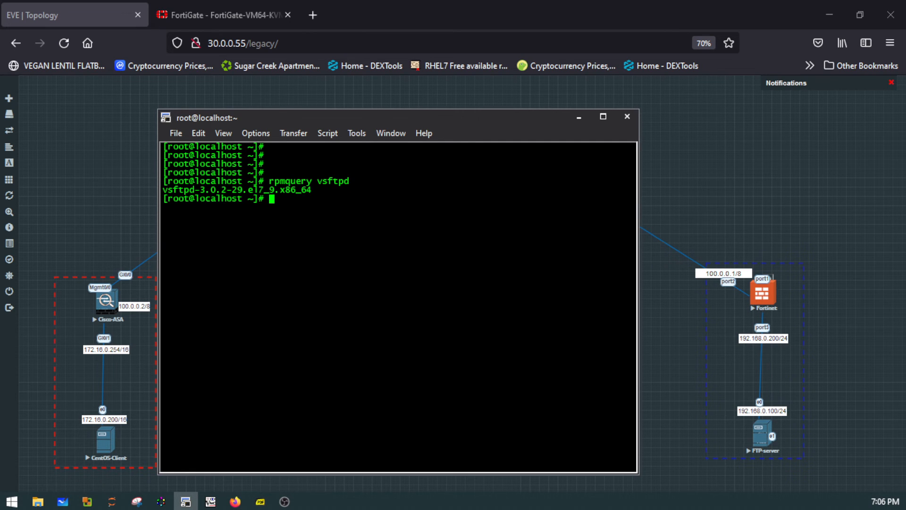
- Check the FTP service with "systemctl status vsftpd", and clear the terminal
{"action": "key", "text": "Return"}
{"action": "type", "text": "syst"}
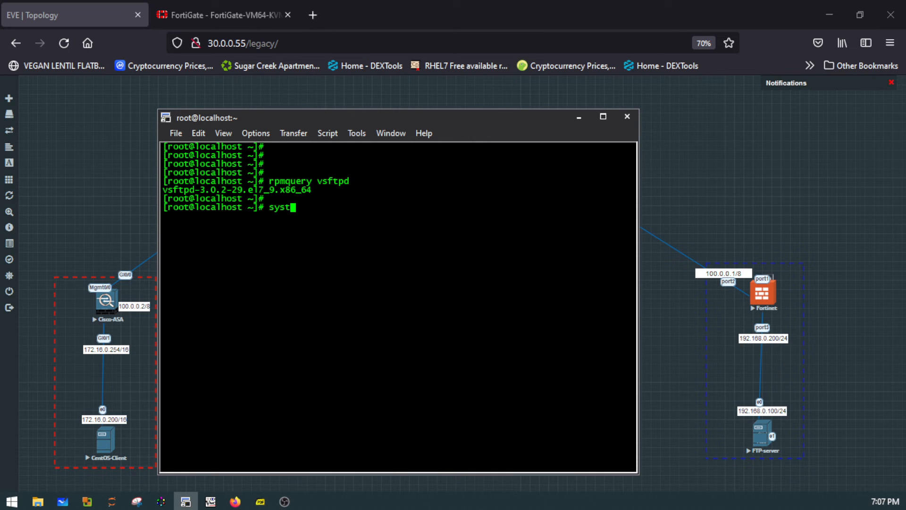
{"action": "type", "text": "emctl status vsftpd"}
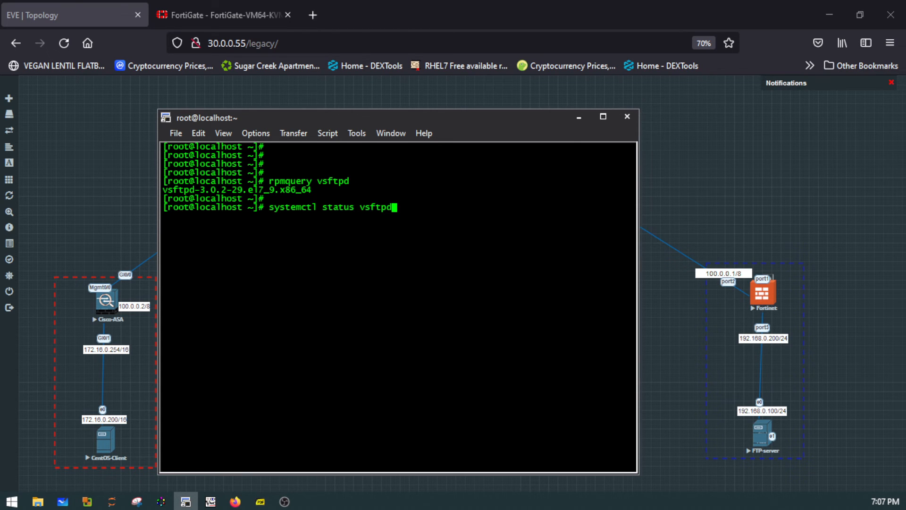
{"action": "key", "text": "Return"}
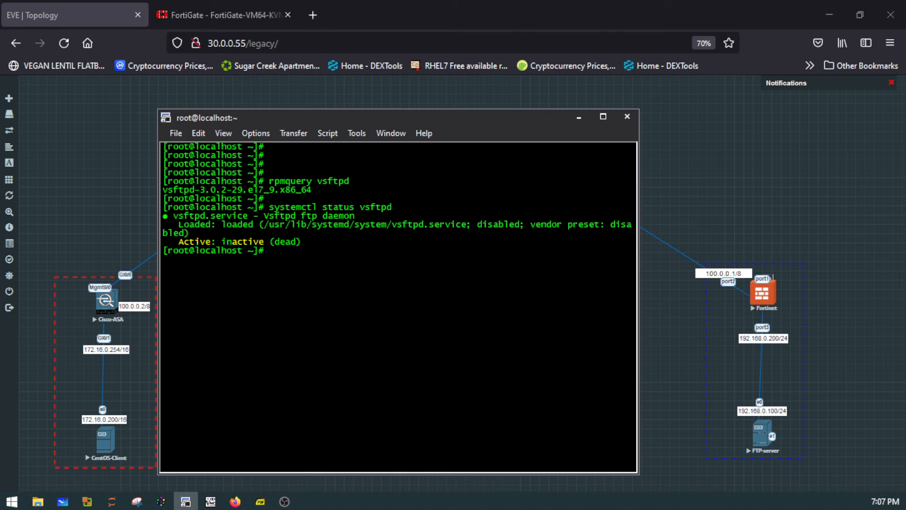
{"action": "type", "text": "clear"}
{"action": "key", "text": "Return"}
{"action": "key", "text": "Return"}
{"action": "key", "text": "Return"}
{"action": "key", "text": "Return"}
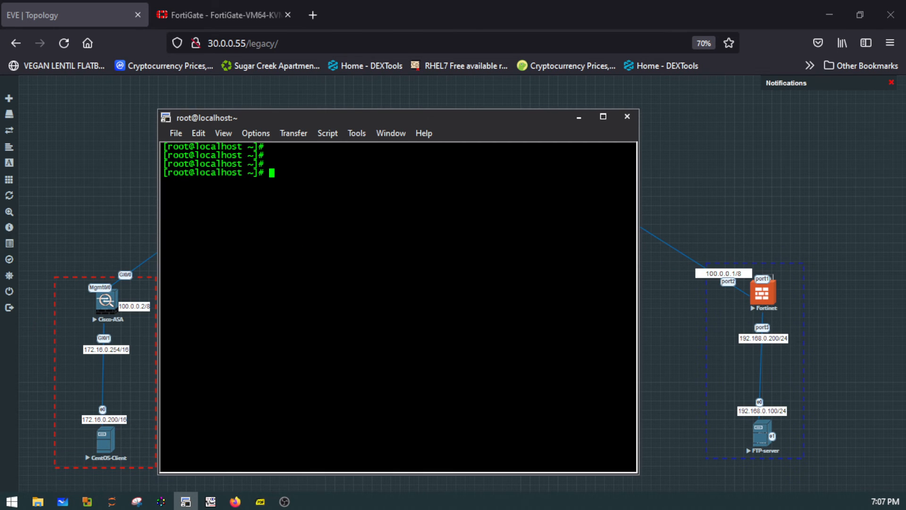
- Check the current SELinux mode with "getenforce"
{"action": "type", "text": "se"}
{"action": "key", "text": "BackSpace"}
{"action": "key", "text": "BackSpace"}
{"action": "type", "text": "getenforce"}
{"action": "key", "text": "Return"}
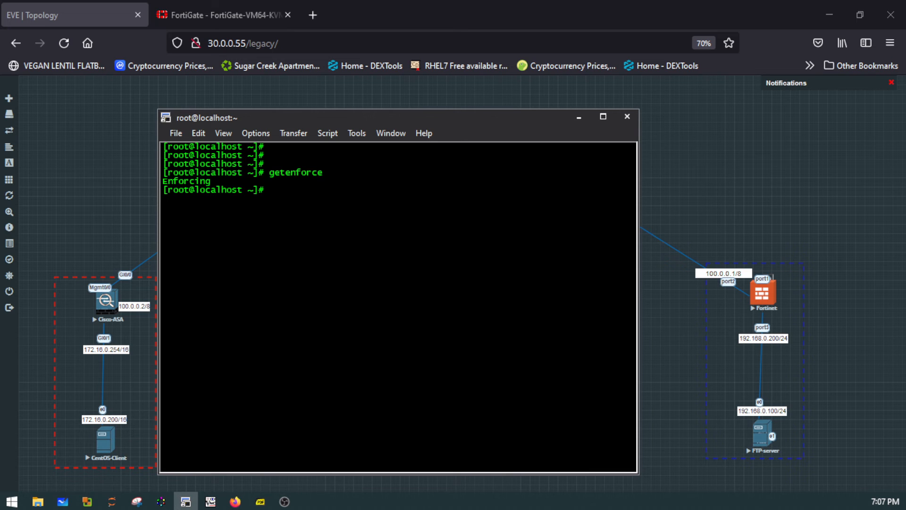
- Try to switch the SELinux mode with "getenforce 0" and "getenforce 1", and clear the terminal
{"action": "key", "text": "Up"}
{"action": "type", "text": "0"}
{"action": "key", "text": "Return"}
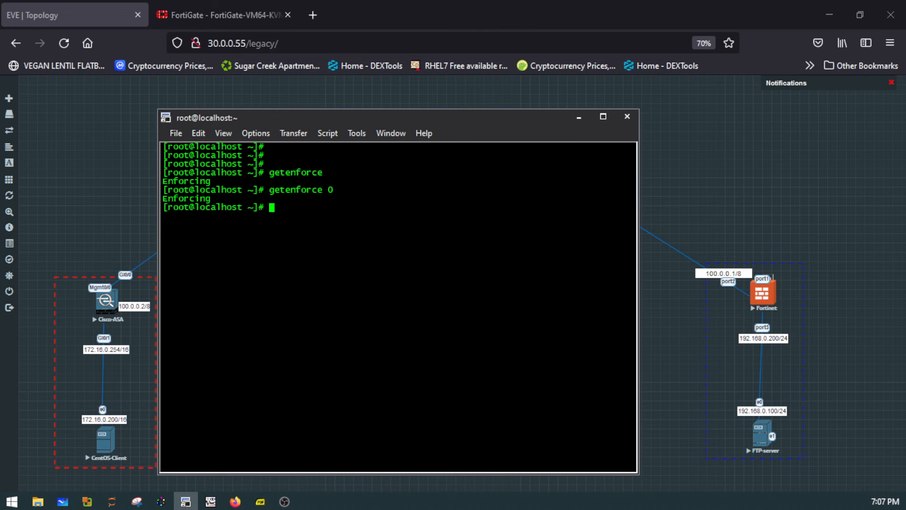
{"action": "key", "text": "Up"}
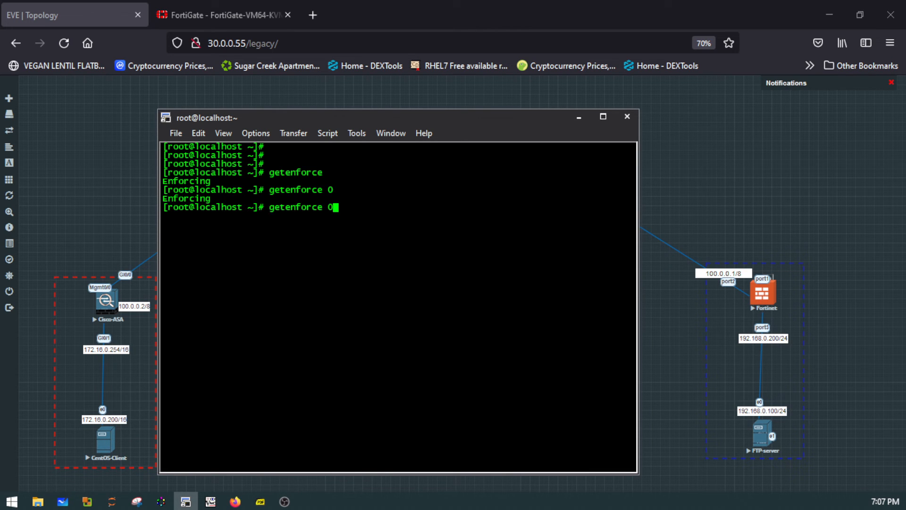
{"action": "key", "text": "BackSpace"}
{"action": "type", "text": "1"}
{"action": "key", "text": "Return"}
{"action": "type", "text": "clear"}
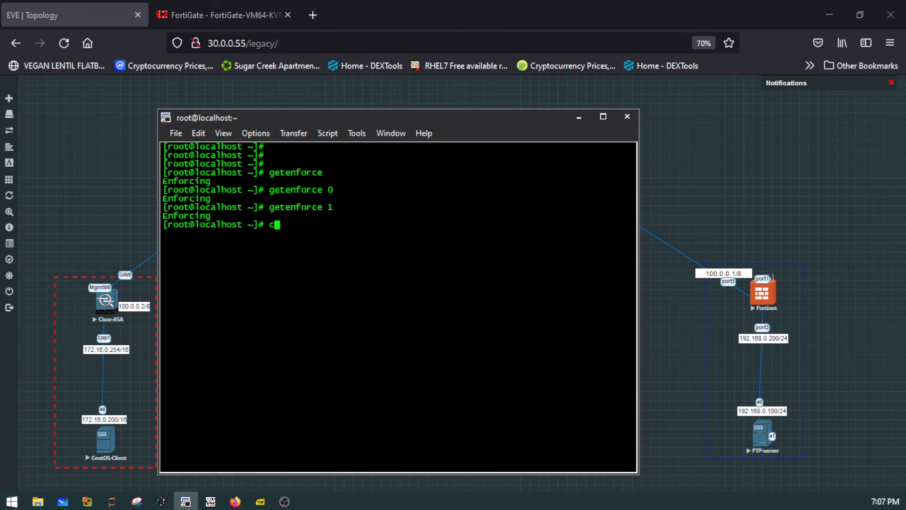
{"action": "key", "text": "Return"}
{"action": "key", "text": "Return"}
{"action": "key", "text": "Return"}
{"action": "key", "text": "Return"}
{"action": "key", "text": "Return"}
{"action": "key", "text": "Return"}
{"action": "key", "text": "Return"}
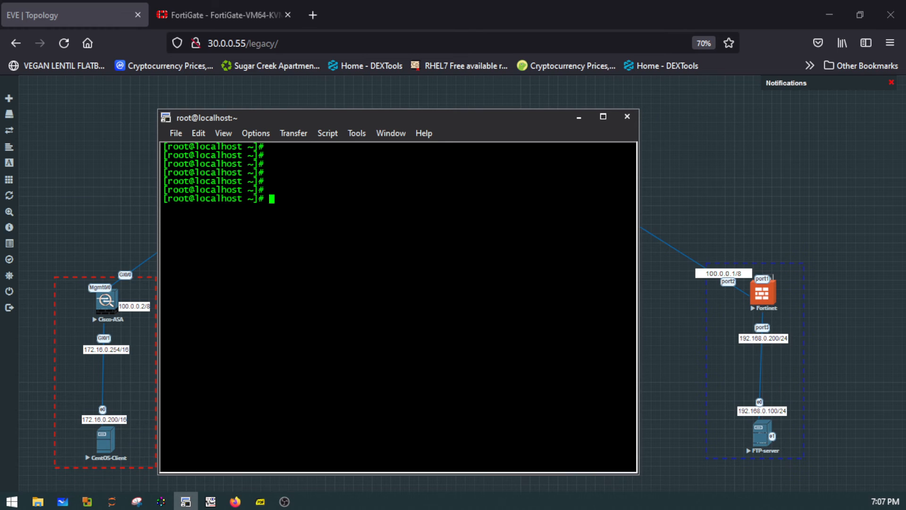
- Discard the unfinished command and try to print the SELinux settings with "cat /etc/selinux/"
{"action": "type", "text": "semodule"}
{"action": "key", "text": "BackSpace"}
{"action": "key", "text": "BackSpace"}
{"action": "key", "text": "BackSpace"}
{"action": "key", "text": "BackSpace"}
{"action": "key", "text": "BackSpace"}
{"action": "key", "text": "BackSpace"}
{"action": "key", "text": "BackSpace"}
{"action": "key", "text": "BackSpace"}
{"action": "type", "text": "cat /etc/selinux/"}
{"action": "key", "text": "Return"}
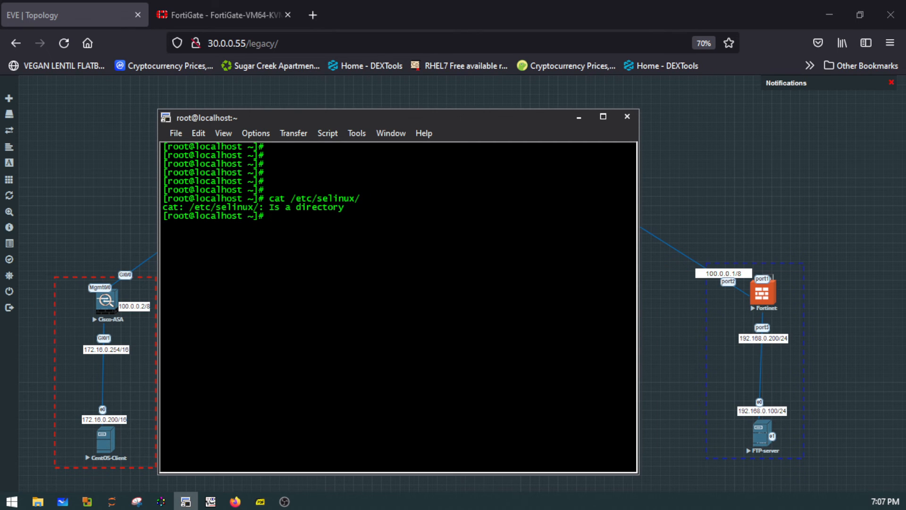
- Change the working directory to /etc/selinux/
{"action": "type", "text": "cd /"}
{"action": "type", "text": "etc/"}
{"action": "type", "text": "se"}
{"action": "type", "text": "l"}
{"action": "key", "text": "Tab"}
{"action": "key", "text": "Return"}
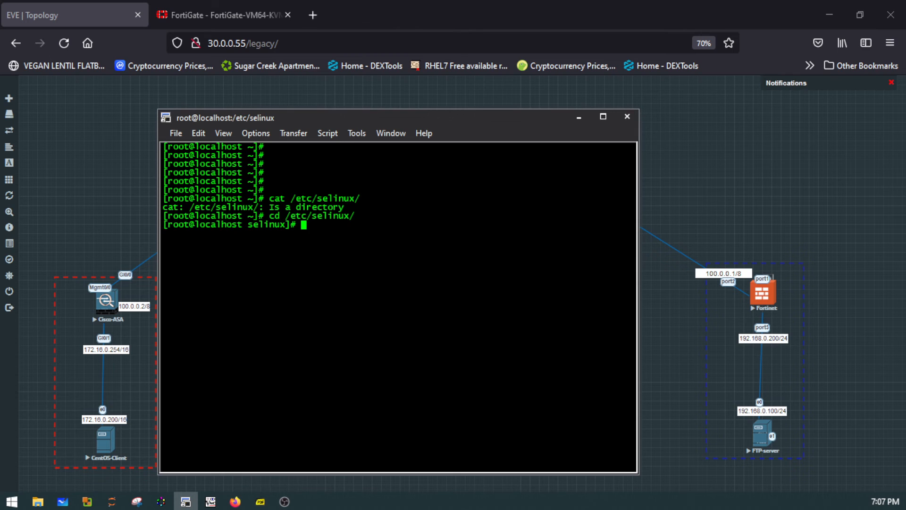
- List the SELinux directory's contents and display its config file with "cat config"
{"action": "type", "text": "ls"}
{"action": "key", "text": "Return"}
{"action": "type", "text": "cat con"}
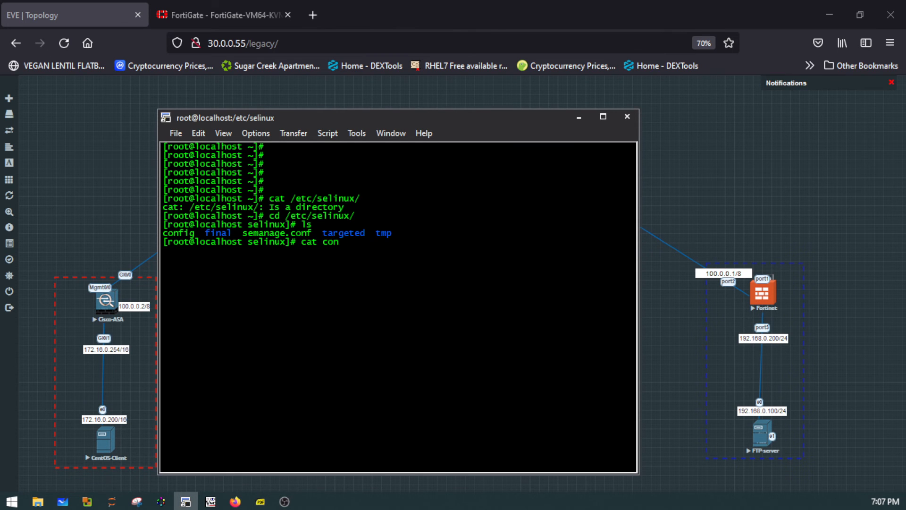
{"action": "key", "text": "Tab"}
{"action": "key", "text": "Return"}
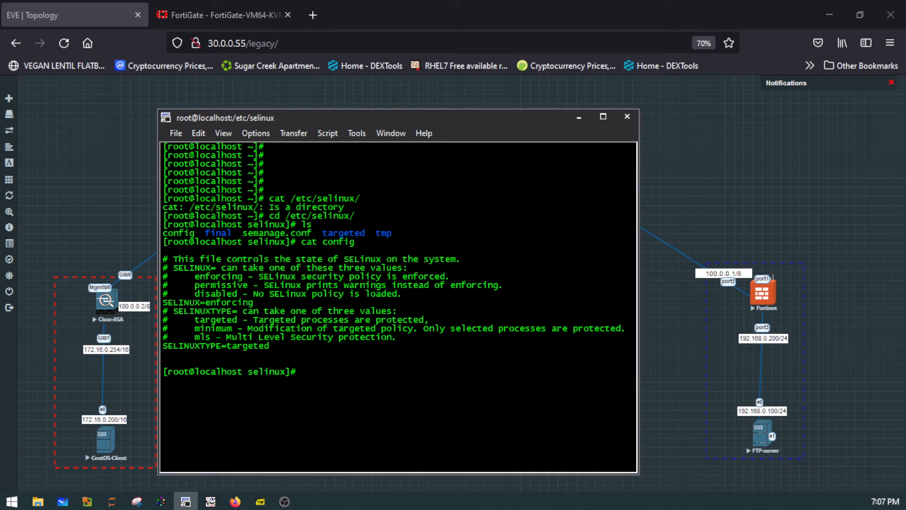
- Clear the terminal and return to the home directory with "cd"
{"action": "type", "text": "clear"}
{"action": "key", "text": "Return"}
{"action": "key", "text": "Return"}
{"action": "key", "text": "Return"}
{"action": "key", "text": "Return"}
{"action": "key", "text": "Return"}
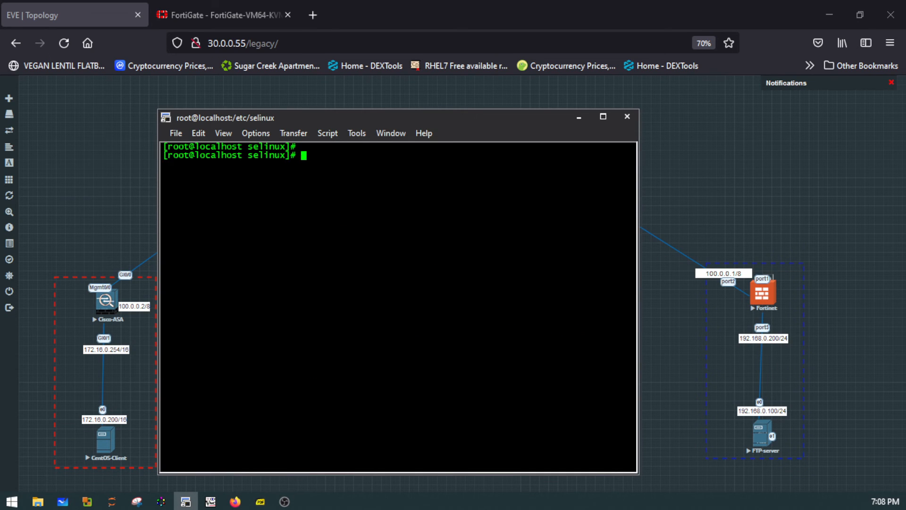
{"action": "key", "text": "Return"}
{"action": "type", "text": "cd"}
- Switch SELinux to permissive mode by running "setenforce 0"
{"action": "key", "text": "Return"}
{"action": "key", "text": "Return"}
{"action": "key", "text": "Return"}
{"action": "key", "text": "Return"}
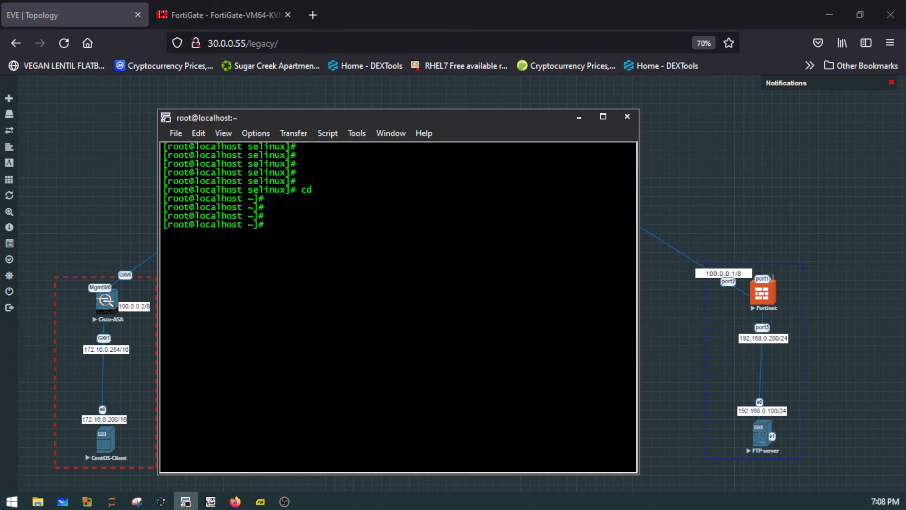
{"action": "type", "text": "setenforce 0"}
{"action": "key", "text": "Return"}
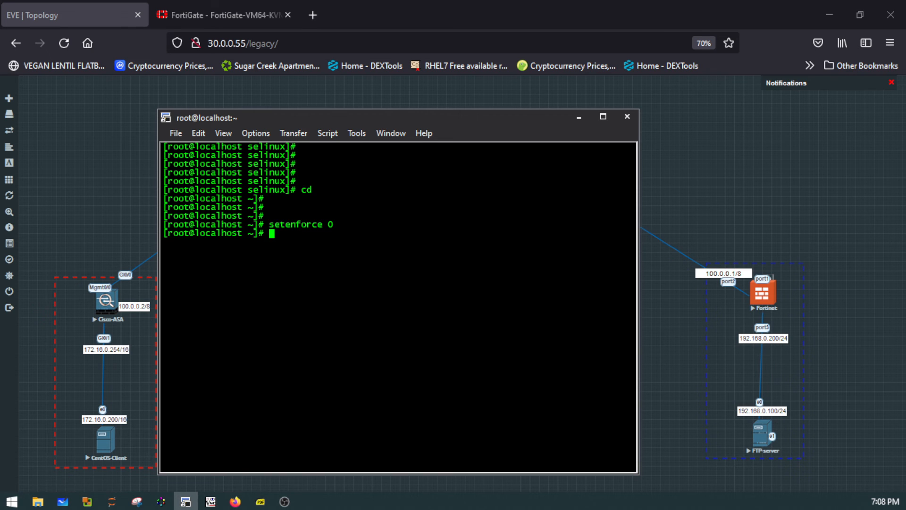
- Verify the SELinux mode with "getenforce", and clear the terminal
{"action": "type", "text": "getenforce"}
{"action": "key", "text": "Return"}
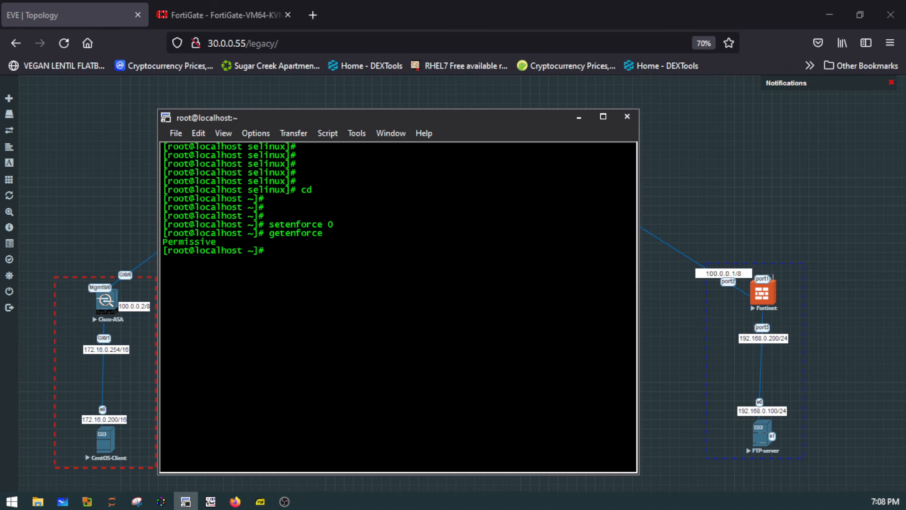
{"action": "type", "text": "clear"}
{"action": "key", "text": "Return"}
{"action": "key", "text": "Return"}
{"action": "key", "text": "Return"}
{"action": "key", "text": "Return"}
{"action": "key", "text": "Return"}
{"action": "key", "text": "Return"}
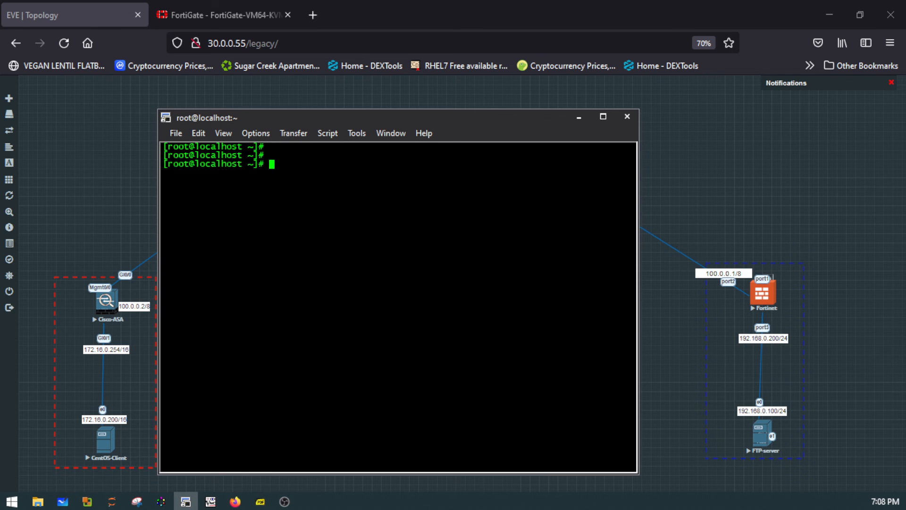
- List the server's firewall settings with "firewall-cmd --list-all"
{"action": "type", "text": "fr"}
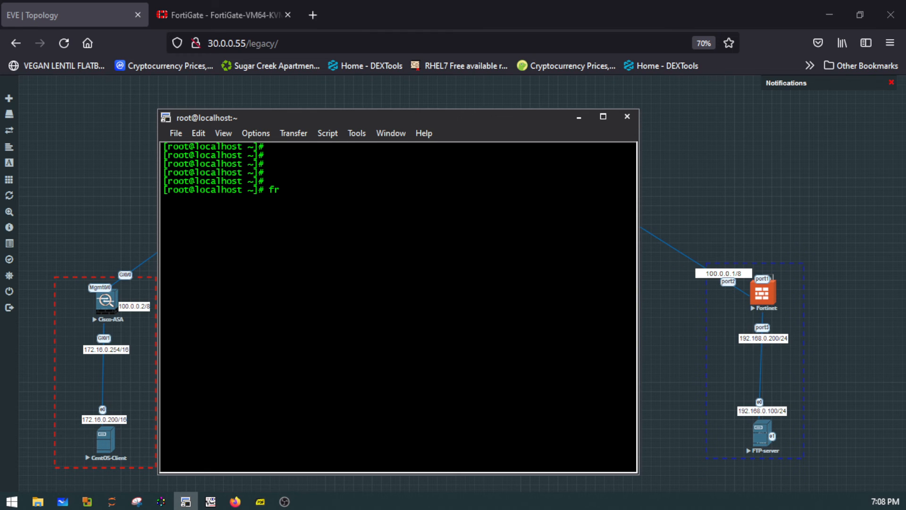
{"action": "type", "text": "irewallc"}
{"action": "type", "text": "-cmd --list-all"}
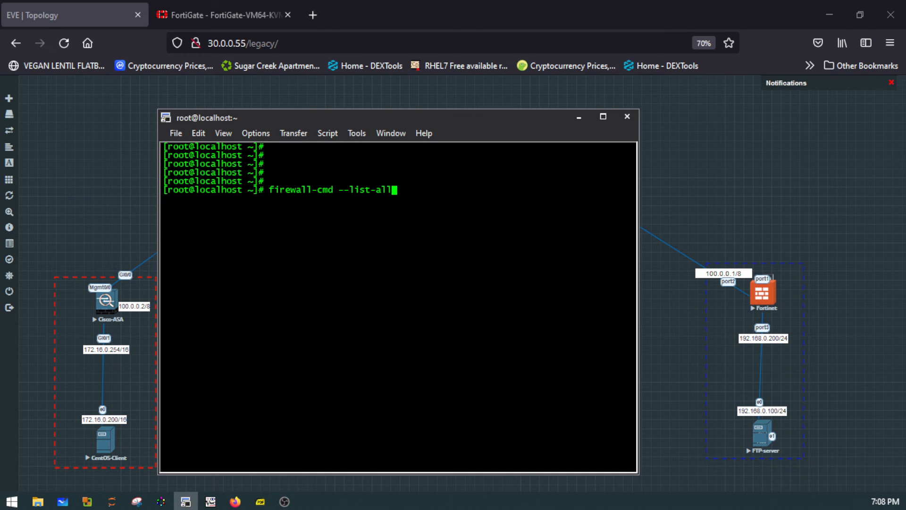
{"action": "key", "text": "Return"}
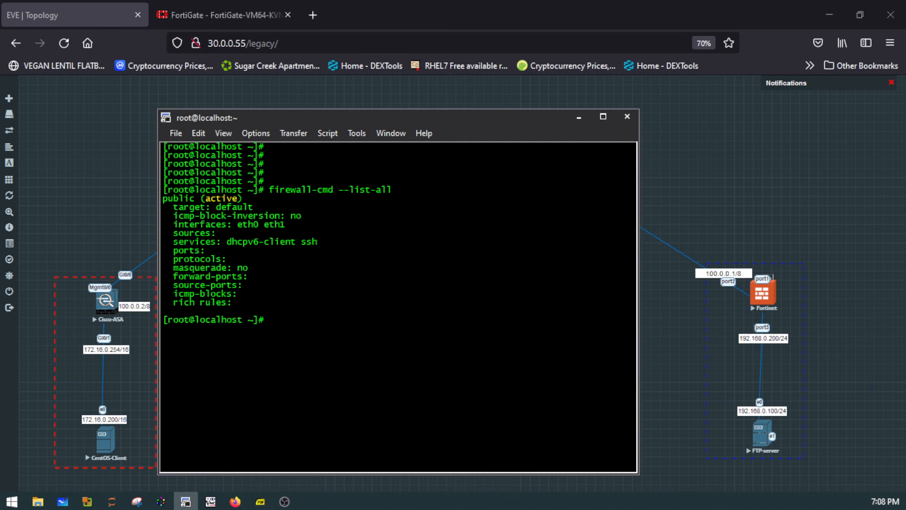
- Allow the FTP service through the firewall with "firewall-cmd --add-service=ftp"
{"action": "type", "text": "firewall-cmd --add"}
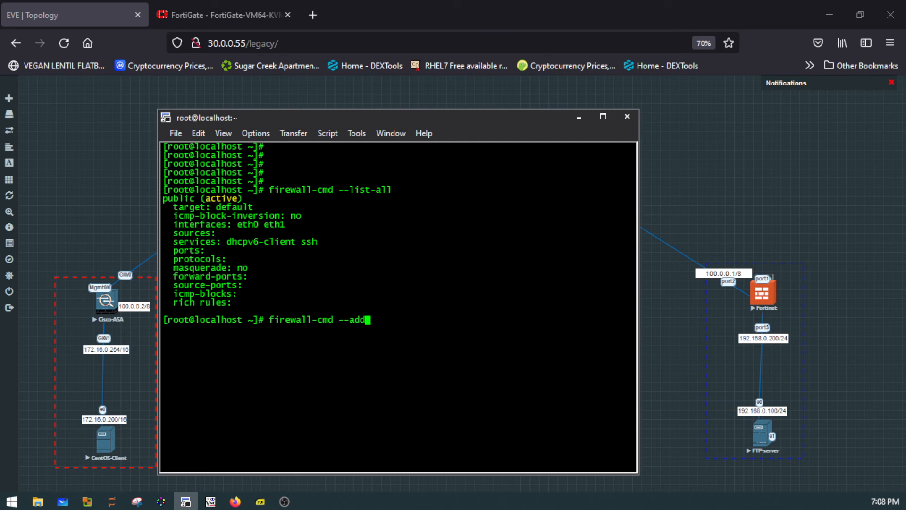
{"action": "type", "text": "-servic"}
{"action": "type", "text": "e="}
{"action": "type", "text": "tpc"}
{"action": "key", "text": "BackSpace"}
{"action": "key", "text": "BackSpace"}
{"action": "key", "text": "BackSpace"}
{"action": "type", "text": "ftp"}
{"action": "key", "text": "Return"}
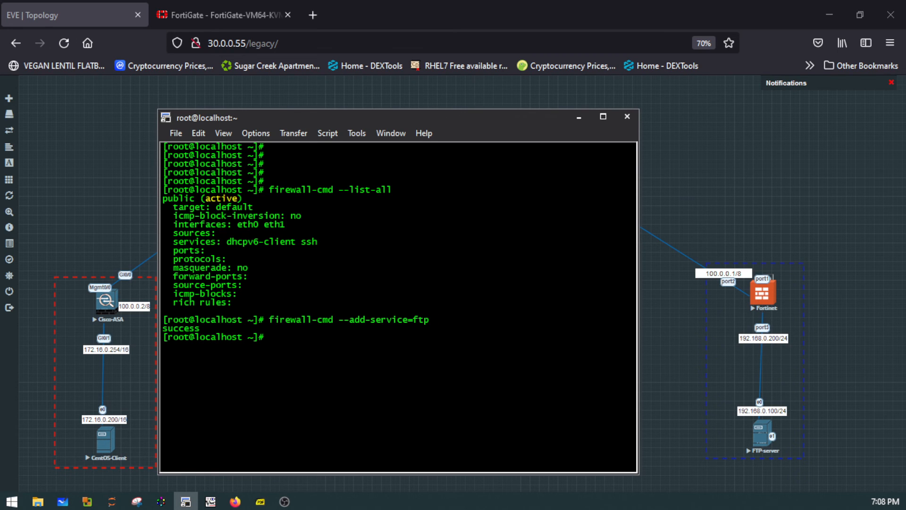
- Recall the last firewall command and trim it back to "firewall-cmd --" for a new option
{"action": "key", "text": "Up"}
{"action": "key", "text": "BackSpace"}
{"action": "key", "text": "BackSpace"}
{"action": "key", "text": "BackSpace"}
{"action": "key", "text": "BackSpace"}
{"action": "key", "text": "BackSpace"}
{"action": "key", "text": "BackSpace"}
{"action": "key", "text": "BackSpace"}
{"action": "key", "text": "BackSpace"}
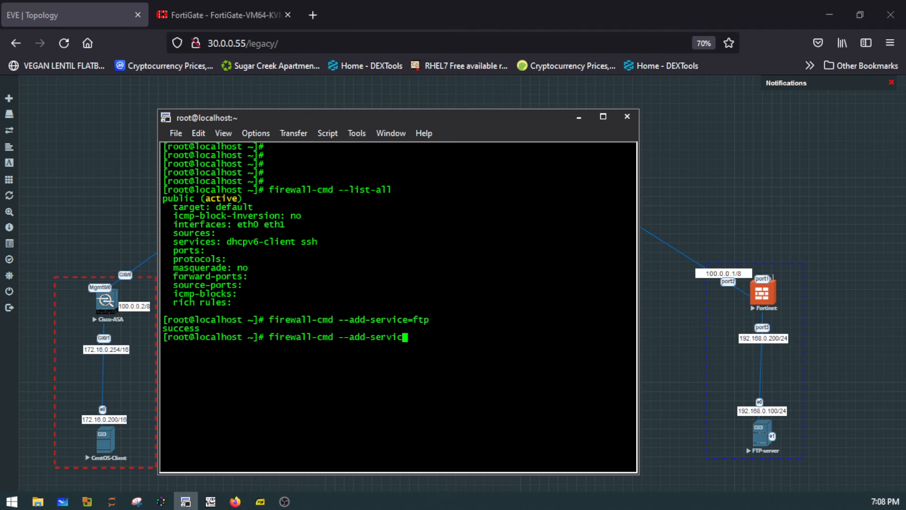
{"action": "key", "text": "BackSpace"}
{"action": "key", "text": "BackSpace"}
{"action": "type", "text": "port"}
{"action": "key", "text": "BackSpace"}
{"action": "key", "text": "BackSpace"}
{"action": "key", "text": "BackSpace"}
{"action": "key", "text": "BackSpace"}
{"action": "key", "text": "BackSpace"}
{"action": "key", "text": "BackSpace"}
{"action": "key", "text": "BackSpace"}
{"action": "key", "text": "BackSpace"}
{"action": "key", "text": "BackSpace"}
{"action": "type", "text": "-"}
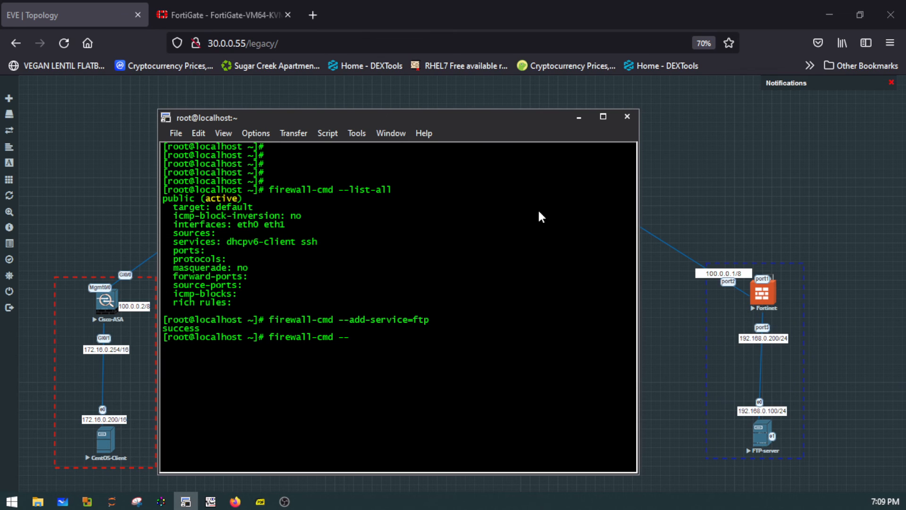
- Open TCP port 21 in the server's firewall with "firewall-cmd --add-port=21/tcp"
{"action": "type", "text": "add-port=21/tc"}
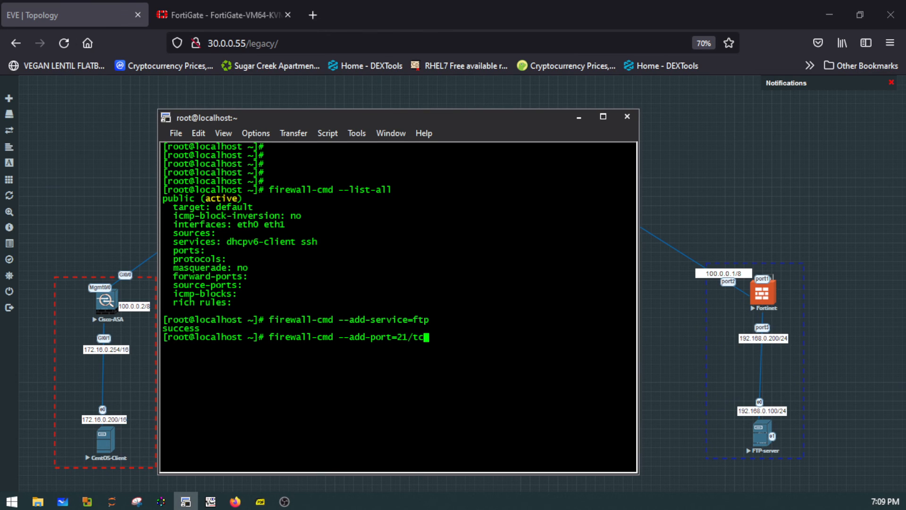
{"action": "type", "text": "p"}
{"action": "key", "text": "Return"}
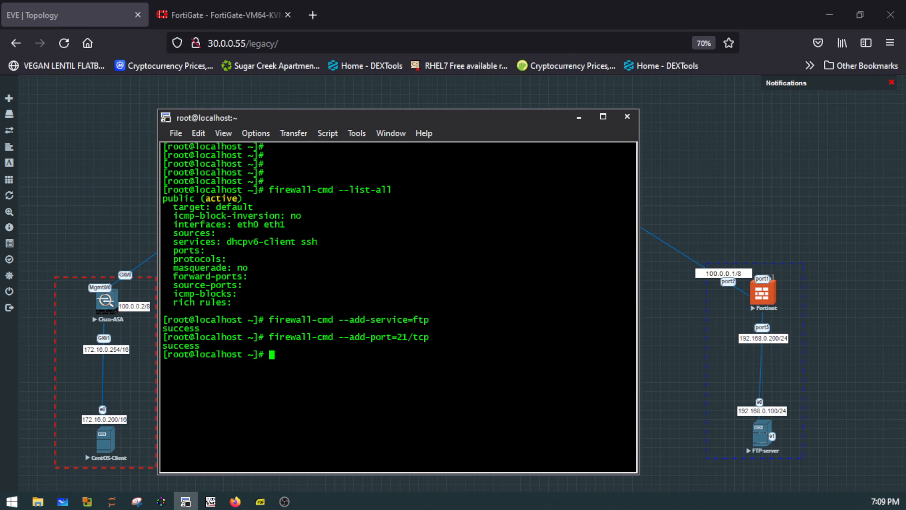
- List the firewall settings again with "firewall-cmd --list-all" to check the added service and port
{"action": "type", "text": "firewall-cmd --list-all"}
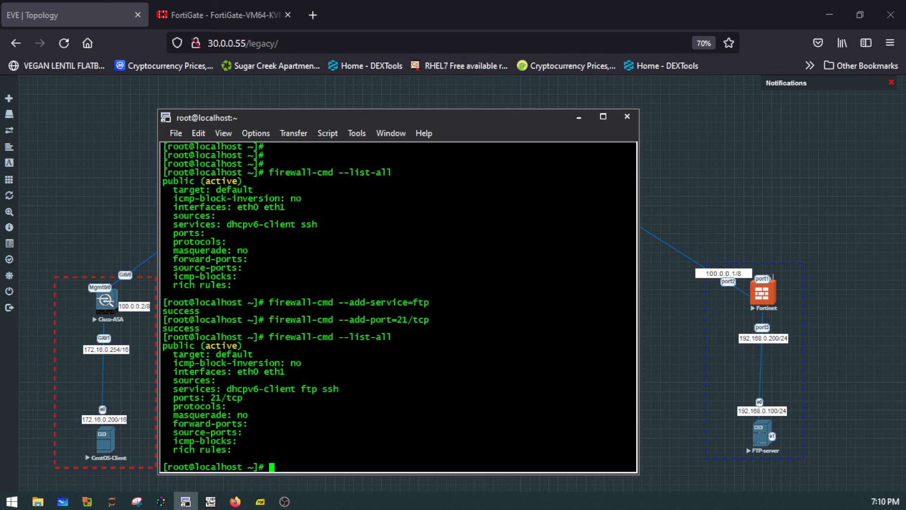
- Reload the firewall with "firewall-cmd --reload", and clear the terminal
{"action": "key", "text": "Up"}
{"action": "key", "text": "BackSpace"}
{"action": "key", "text": "BackSpace"}
{"action": "key", "text": "BackSpace"}
{"action": "key", "text": "BackSpace"}
{"action": "key", "text": "BackSpace"}
{"action": "key", "text": "BackSpace"}
{"action": "key", "text": "BackSpace"}
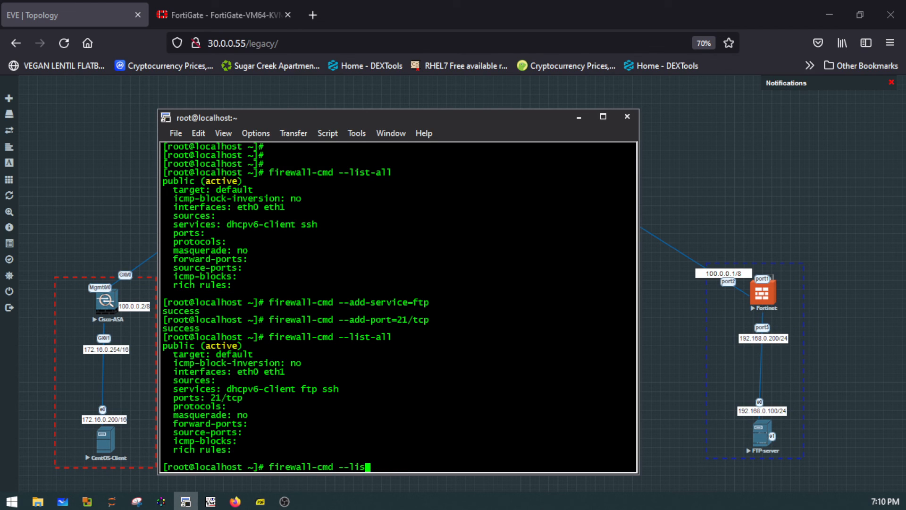
{"action": "type", "text": "reload"}
{"action": "key", "text": "Return"}
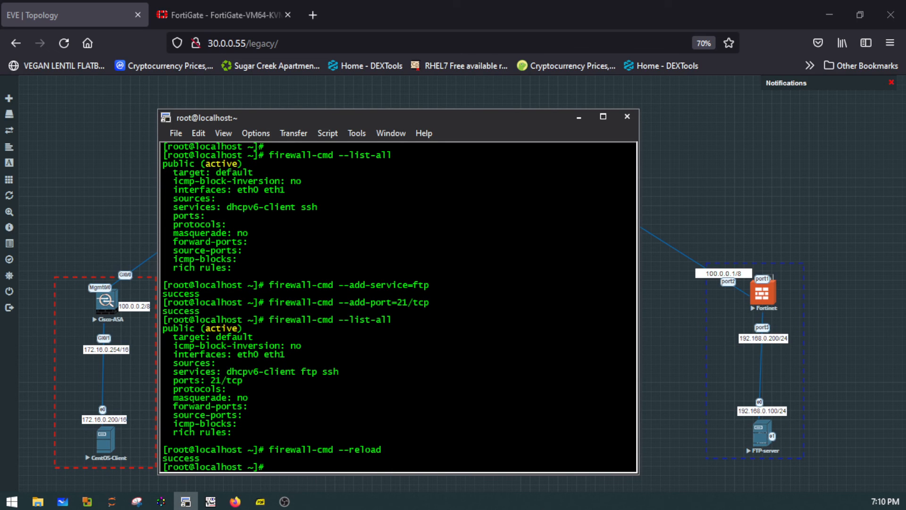
{"action": "type", "text": "clear"}
{"action": "key", "text": "Return"}
{"action": "key", "text": "Return"}
{"action": "key", "text": "Return"}
{"action": "key", "text": "Return"}
{"action": "key", "text": "Return"}
{"action": "key", "text": "Return"}
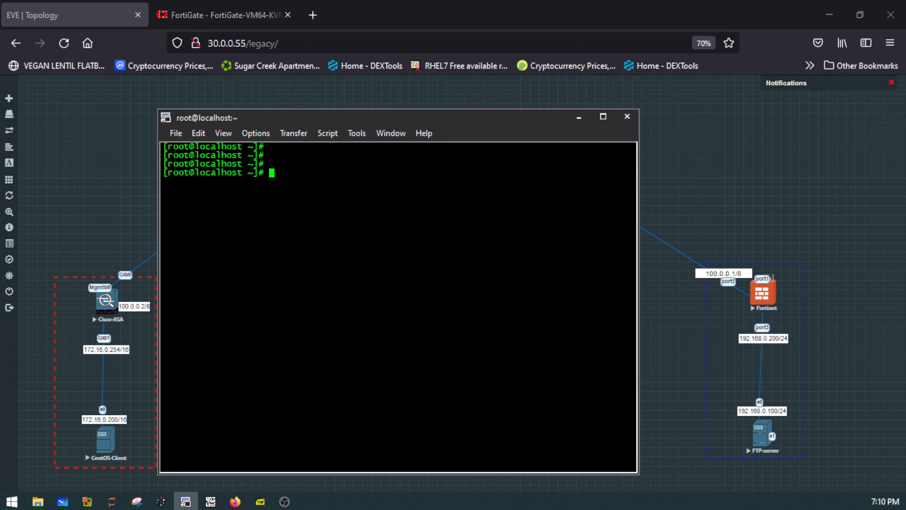
- Start the FTP daemon with "systemctl start vsftpd"
{"action": "type", "text": "sy"}
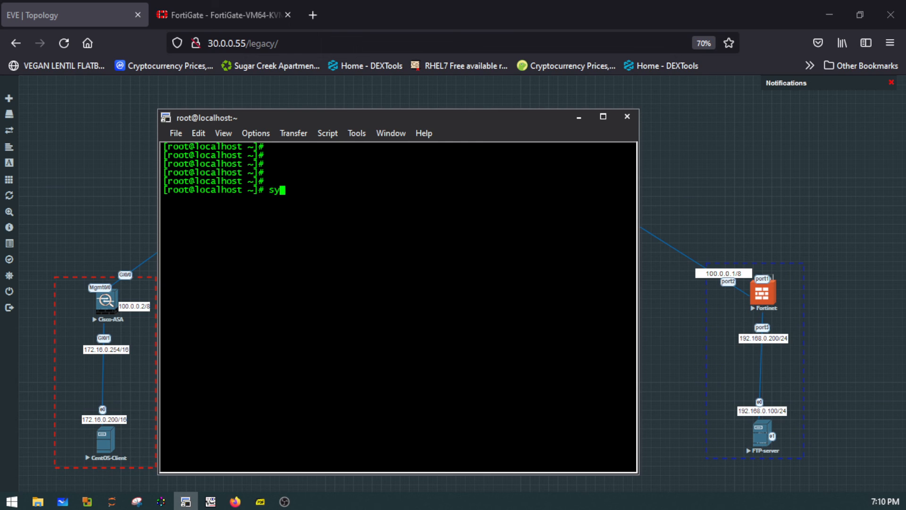
{"action": "type", "text": "stemctl start "}
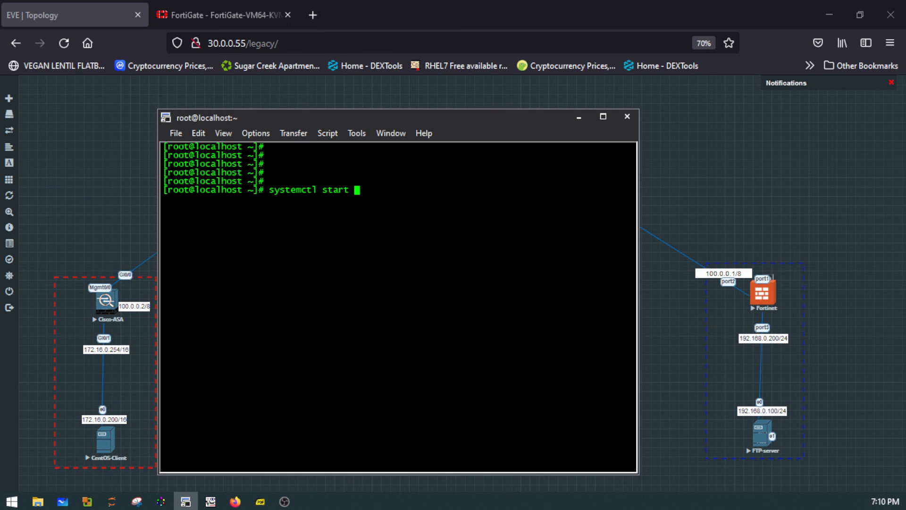
{"action": "type", "text": "vsftpd"}
{"action": "key", "text": "Return"}
- Enable the FTP daemon at boot with "systemctl enable vsftpd"
{"action": "key", "text": "Up"}
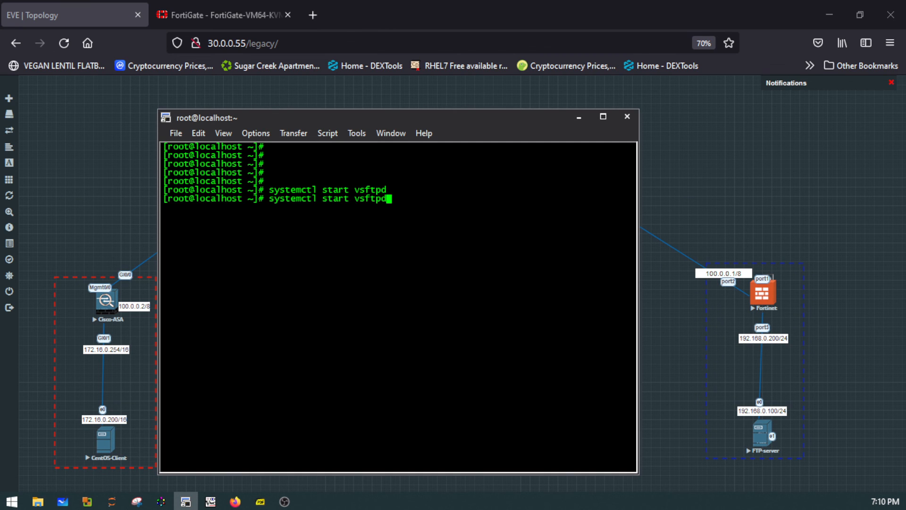
{"action": "key", "text": "BackSpace"}
{"action": "key", "text": "BackSpace"}
{"action": "key", "text": "BackSpace"}
{"action": "key", "text": "BackSpace"}
{"action": "key", "text": "BackSpace"}
{"action": "key", "text": "BackSpace"}
{"action": "key", "text": "BackSpace"}
{"action": "key", "text": "BackSpace"}
{"action": "key", "text": "BackSpace"}
{"action": "key", "text": "BackSpace"}
{"action": "key", "text": "BackSpace"}
{"action": "key", "text": "BackSpace"}
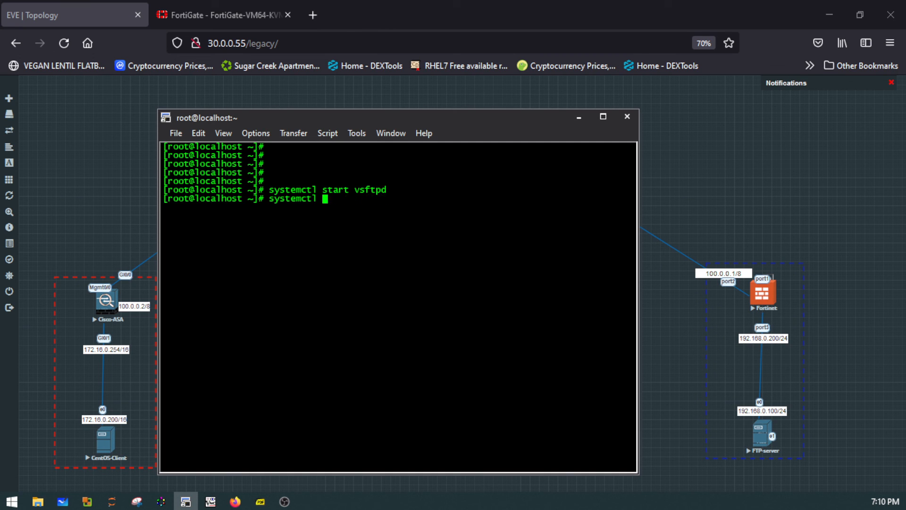
{"action": "type", "text": "enable vsftpd"}
{"action": "key", "text": "Return"}
- Check the state of the FTP daemon with "systemctl status vsftpd"
{"action": "type", "text": "cle"}
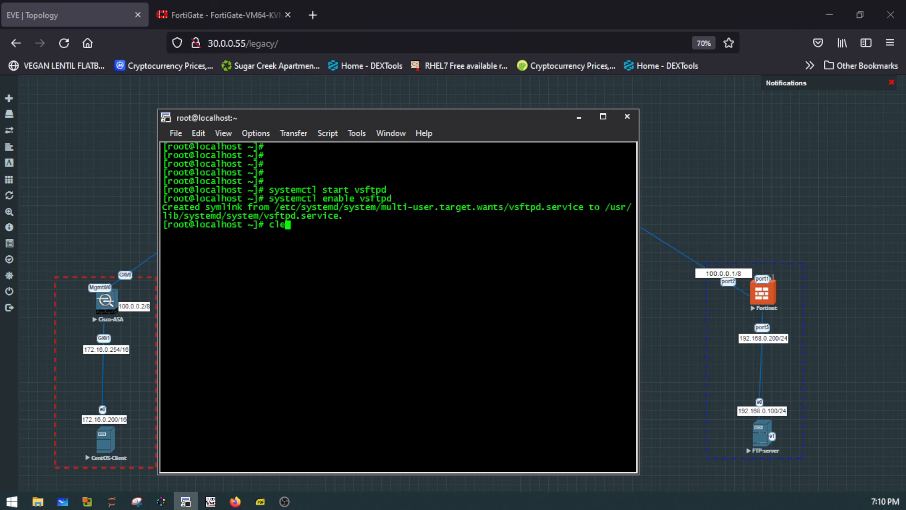
{"action": "key", "text": "Up"}
{"action": "key", "text": "BackSpace"}
{"action": "key", "text": "BackSpace"}
{"action": "key", "text": "BackSpace"}
{"action": "key", "text": "BackSpace"}
{"action": "key", "text": "BackSpace"}
{"action": "key", "text": "BackSpace"}
{"action": "key", "text": "BackSpace"}
{"action": "key", "text": "BackSpace"}
{"action": "key", "text": "BackSpace"}
{"action": "key", "text": "BackSpace"}
{"action": "key", "text": "BackSpace"}
{"action": "key", "text": "BackSpace"}
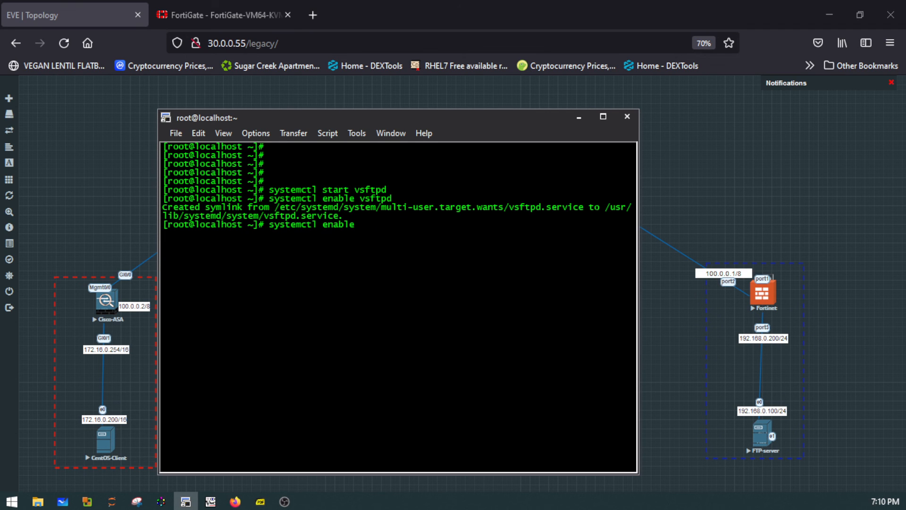
{"action": "type", "text": "status vsftpd"}
{"action": "key", "text": "Return"}
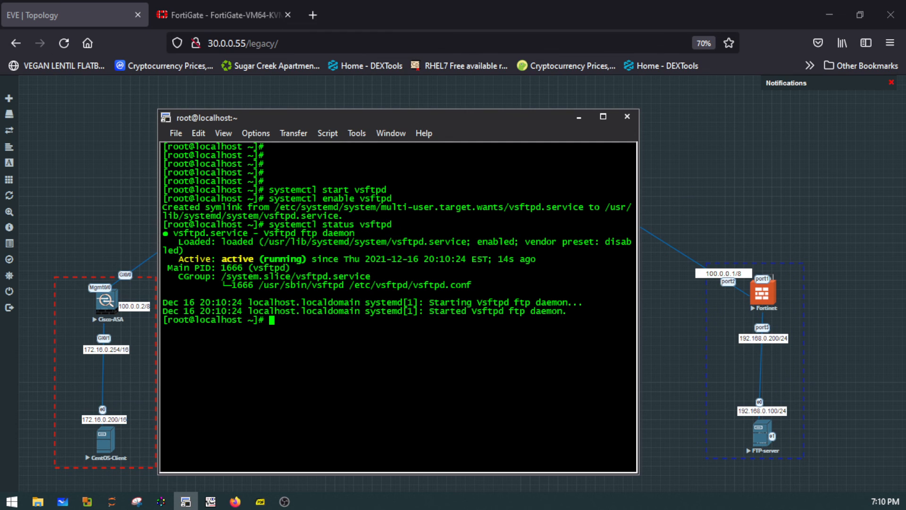
- Clear the terminal, and close the FTP server's console session, confirming the disconnect
{"action": "type", "text": "clear"}
{"action": "key", "text": "Return"}
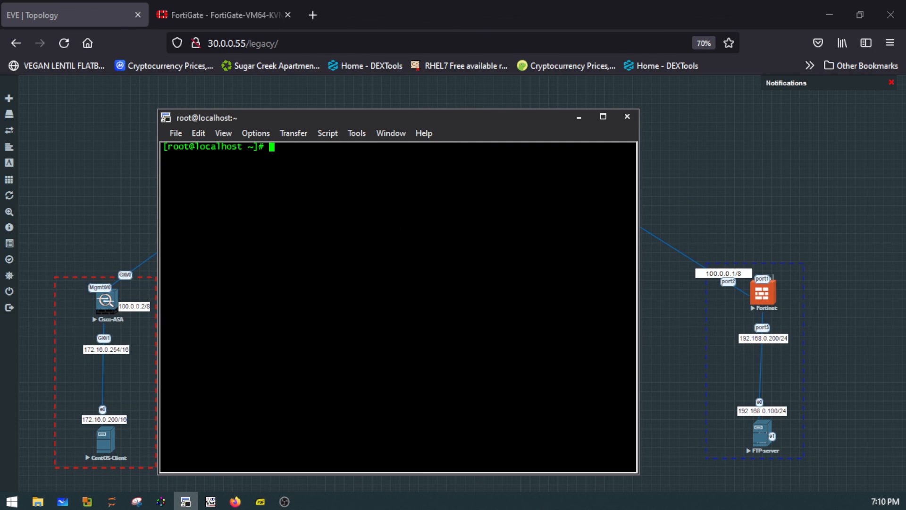
{"action": "key", "text": "Return"}
{"action": "key", "text": "Return"}
{"action": "key", "text": "Return"}
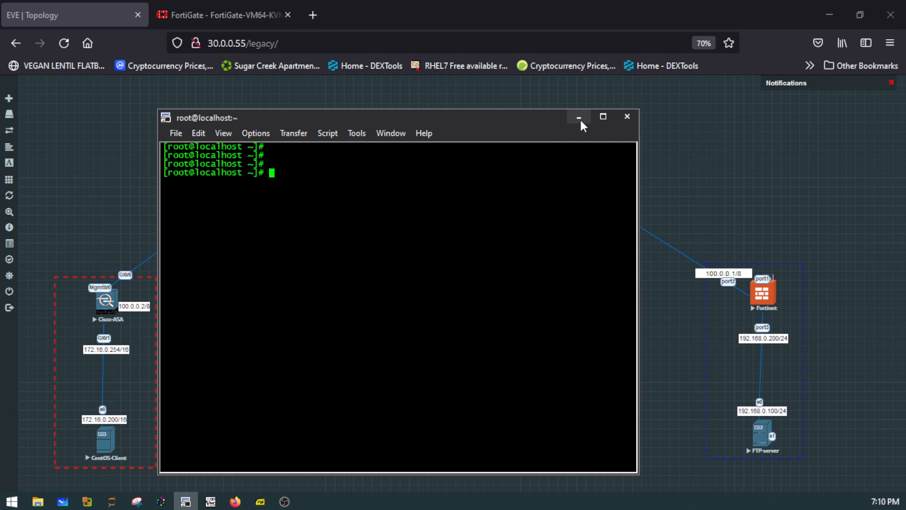
{"action": "left_click", "coordinate": [634, 116]}
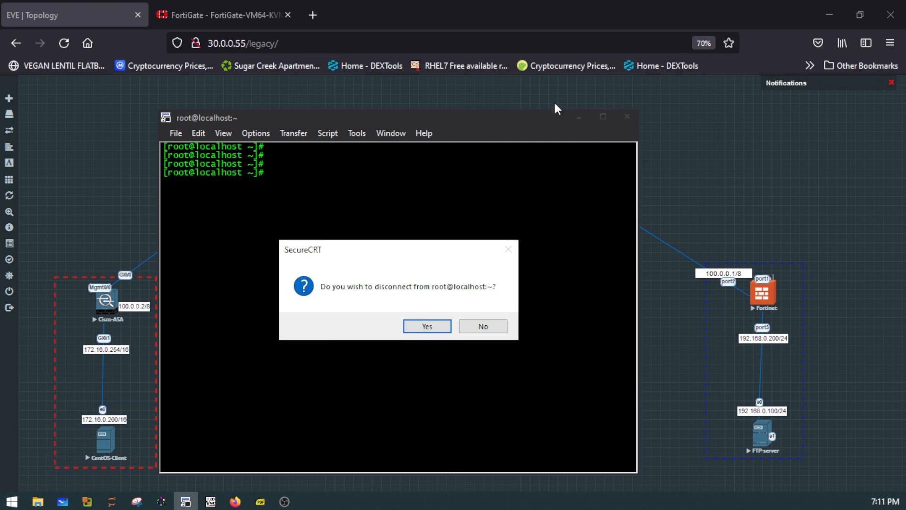
{"action": "left_click", "coordinate": [429, 326]}
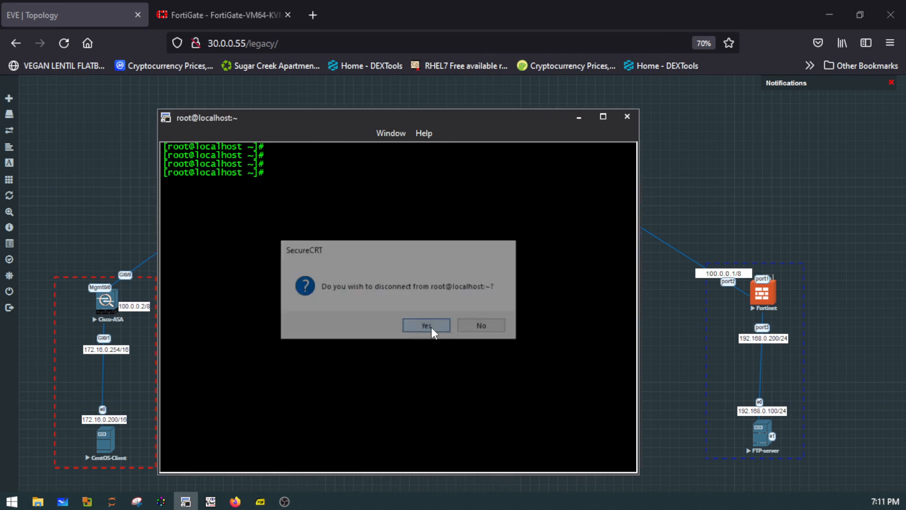